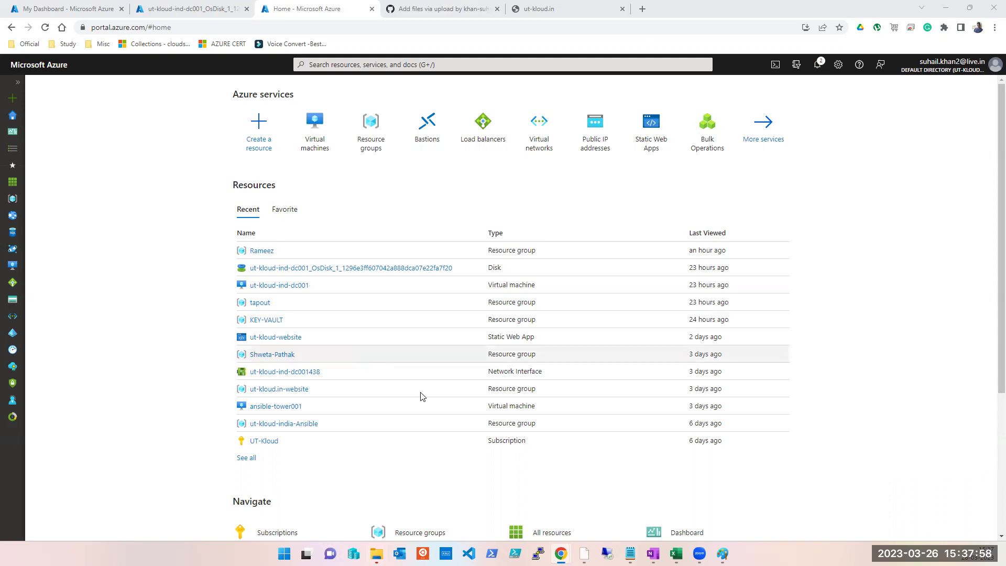
Step: Look over the network diagram in Paint and return to the Azure portal
{"action": "left_click", "coordinate": [723, 553]}
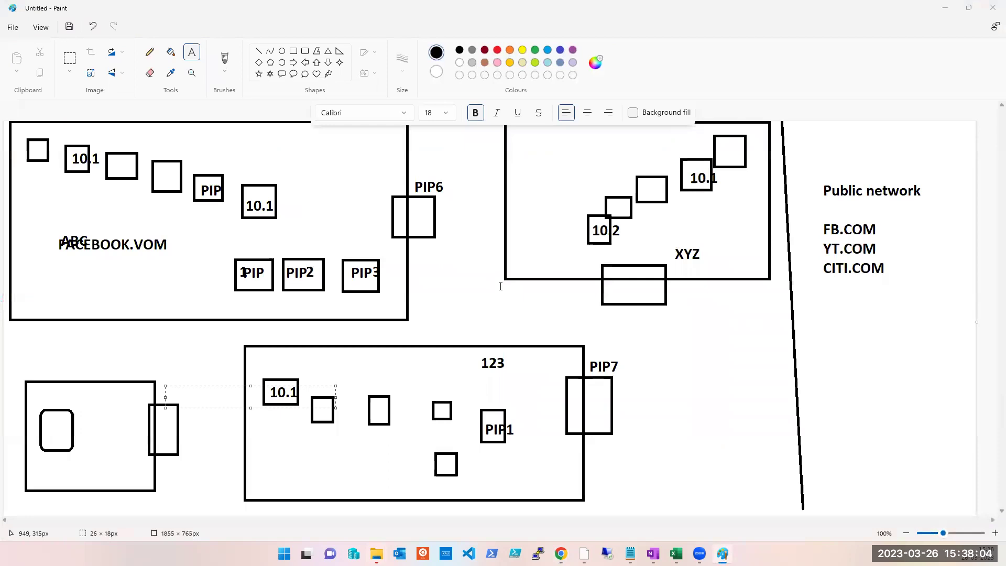
{"action": "left_click", "coordinate": [943, 8]}
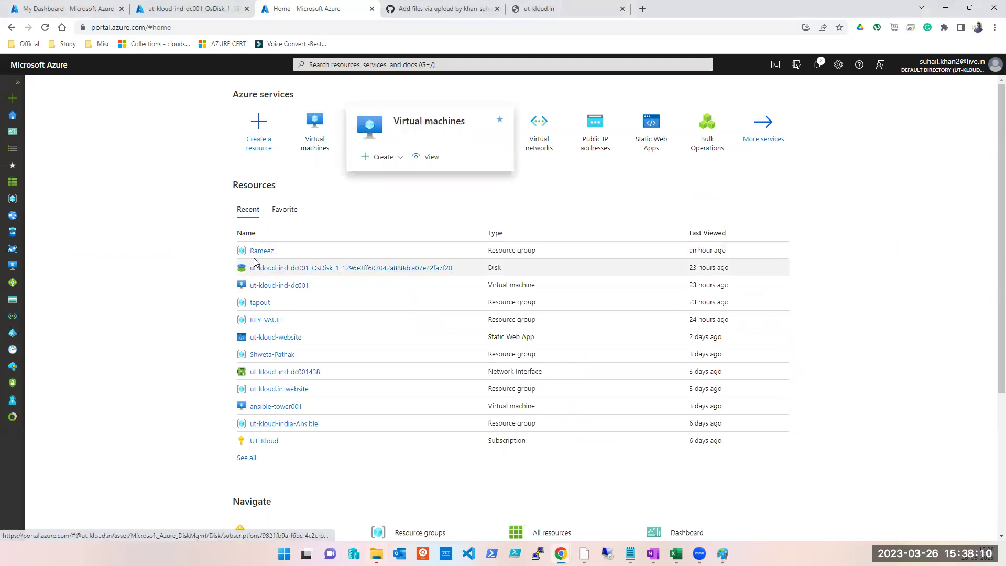
Step: Open the Virtual machines list from the Azure home page and refresh it
{"action": "mouse_move", "coordinate": [257, 254]}
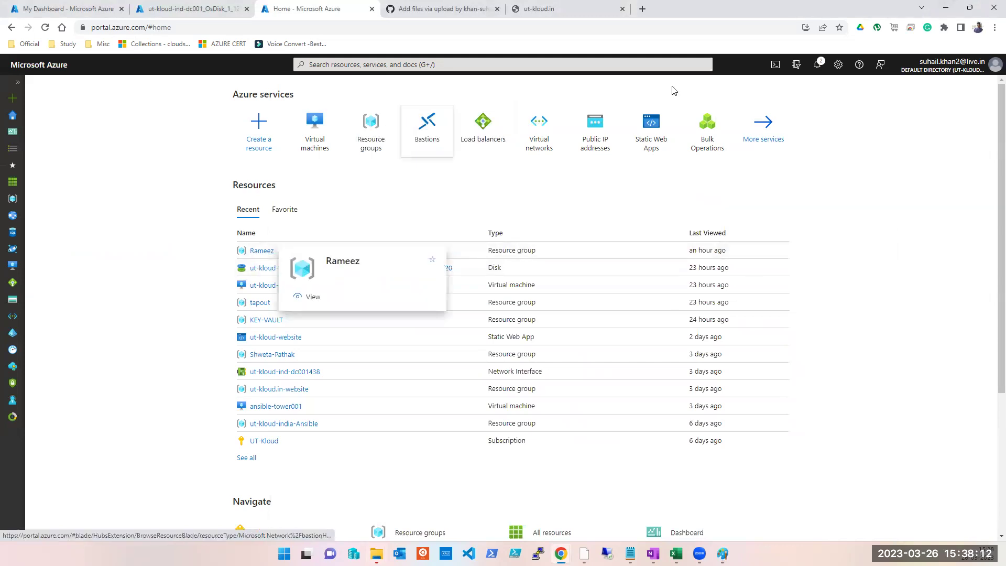
{"action": "left_click", "coordinate": [316, 135]}
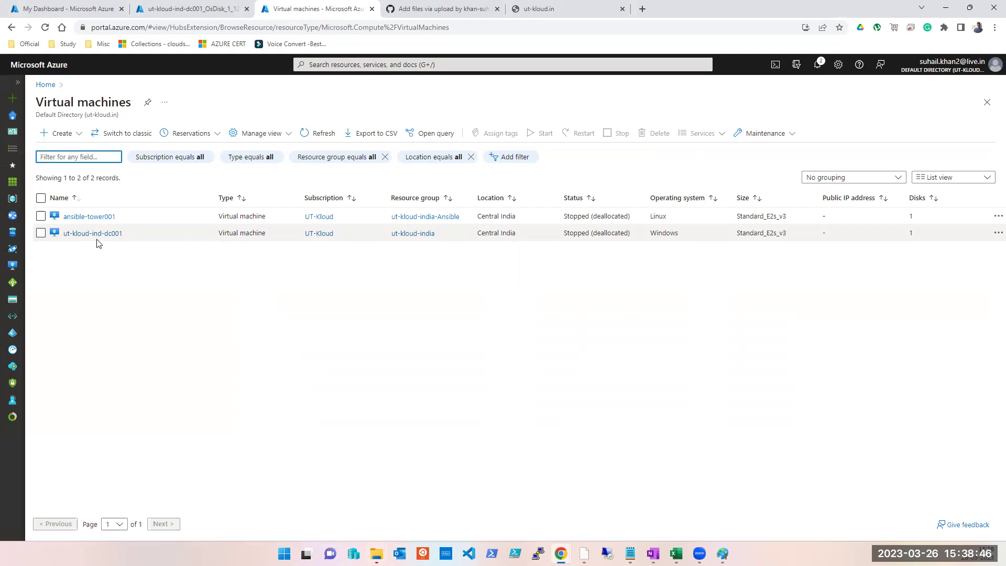
{"action": "left_click", "coordinate": [326, 135]}
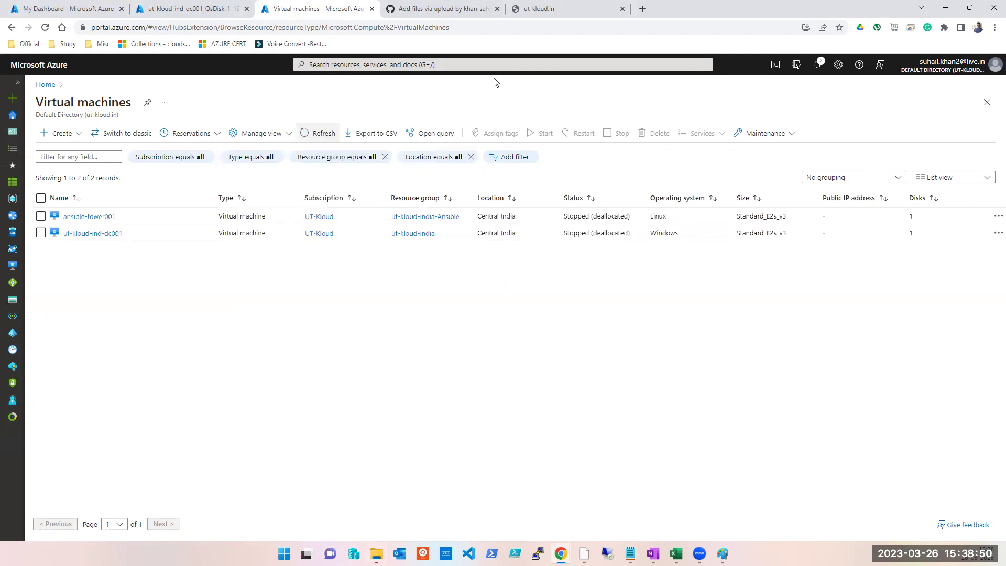
{"action": "left_click", "coordinate": [407, 61]}
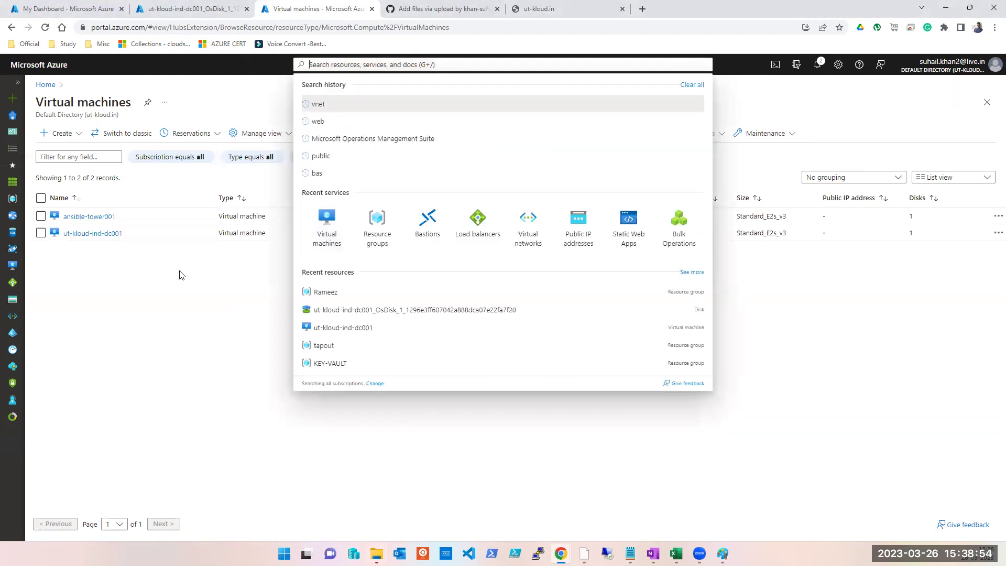
{"action": "left_click", "coordinate": [206, 303]}
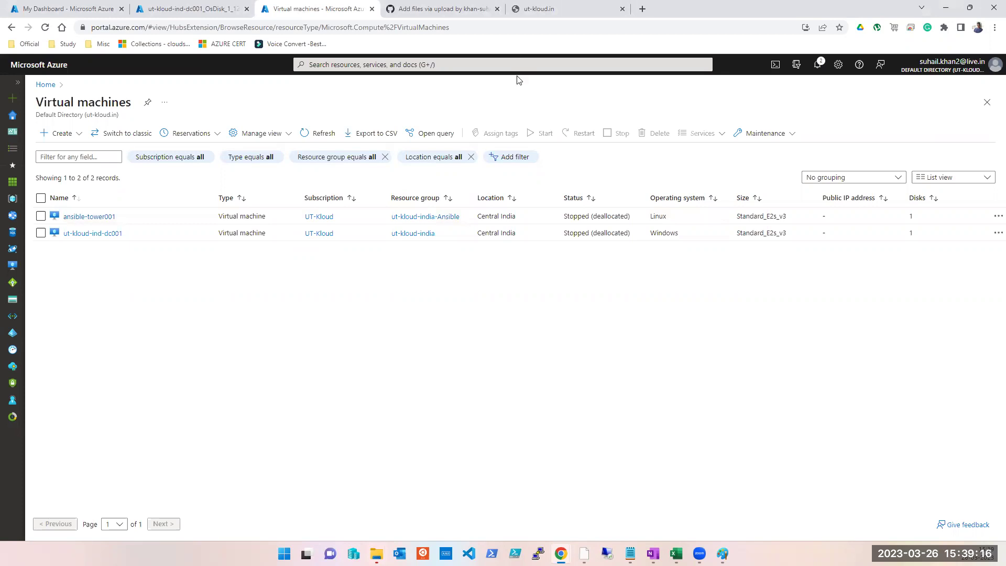
{"action": "left_click", "coordinate": [438, 65]}
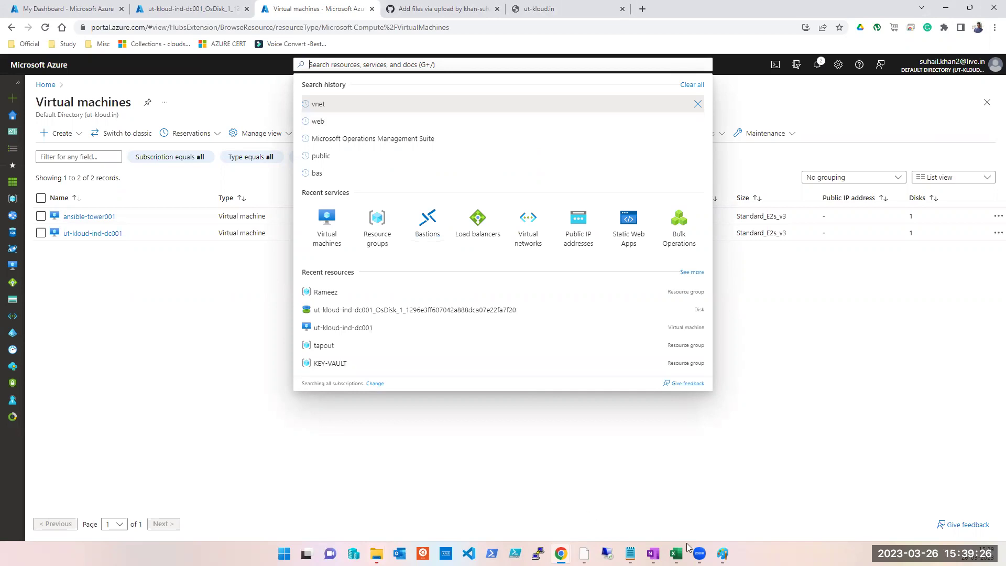
Step: Return to the network diagram in Paint, dismiss the empty text box, and go back to the Azure portal
{"action": "left_click", "coordinate": [723, 554]}
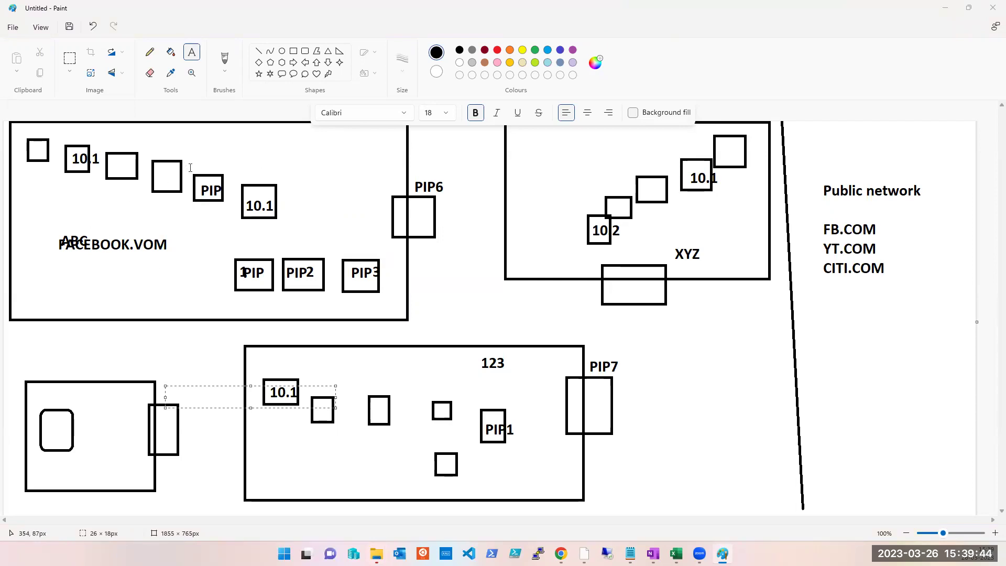
{"action": "left_click", "coordinate": [523, 474]}
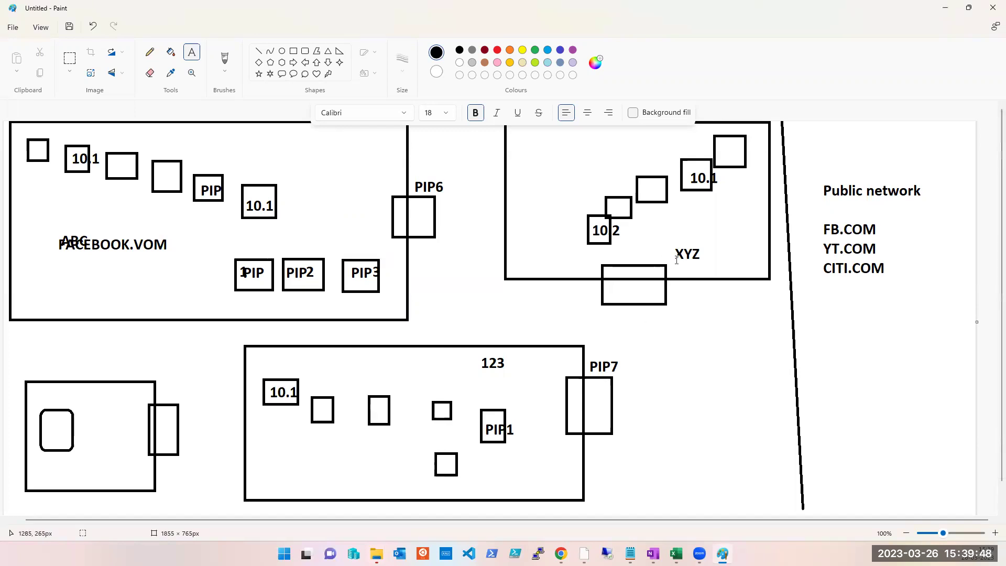
{"action": "left_click", "coordinate": [946, 10]}
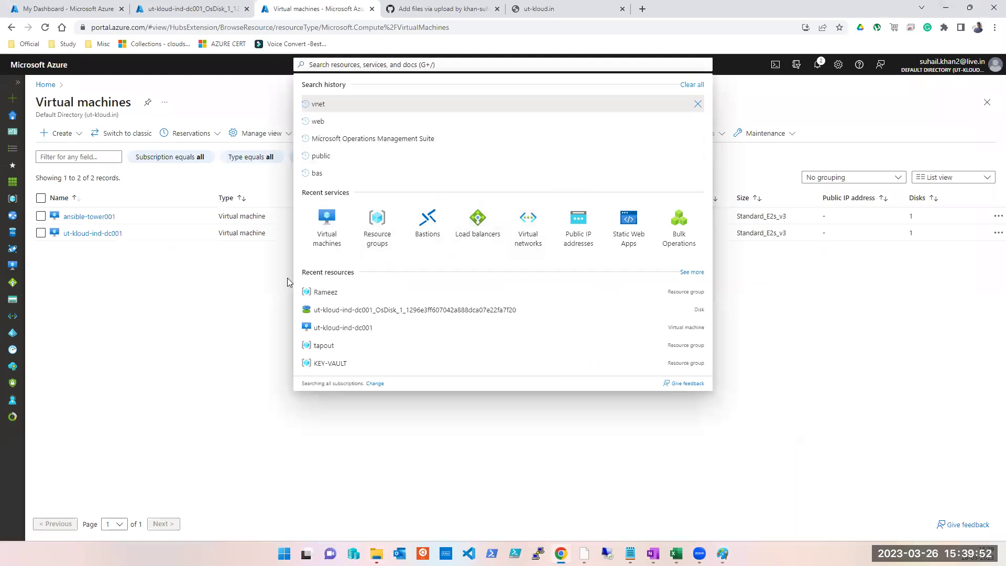
Step: Review the Azure Network notes in OneNote alongside the network diagram in Paint
{"action": "left_click", "coordinate": [652, 554]}
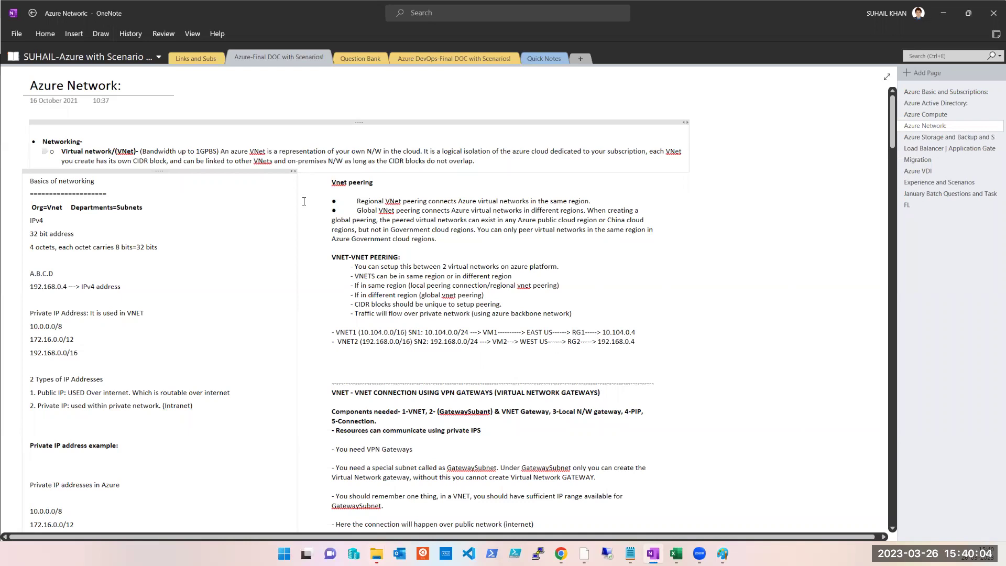
{"action": "key", "text": "alt+Tab"}
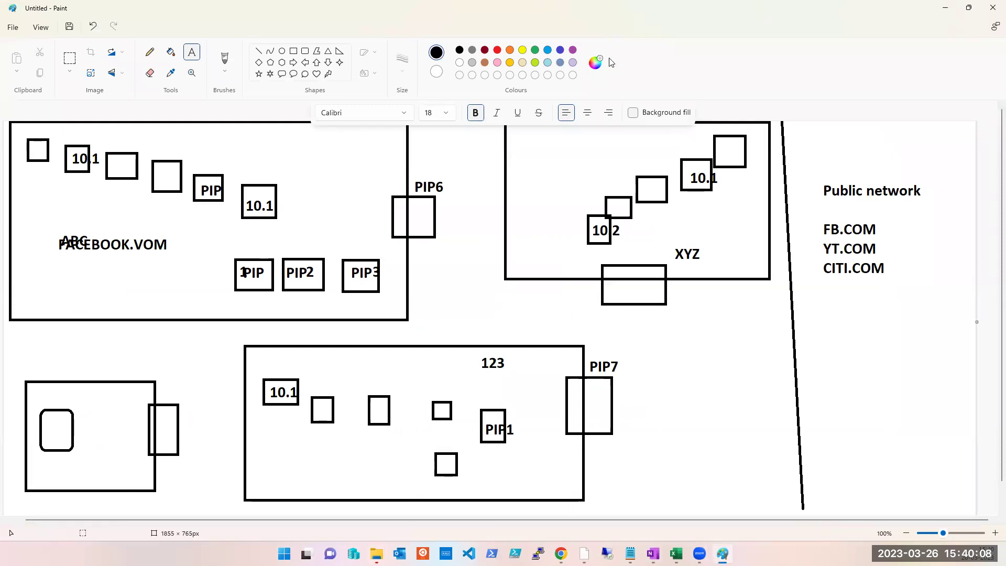
{"action": "key", "text": "alt+Tab"}
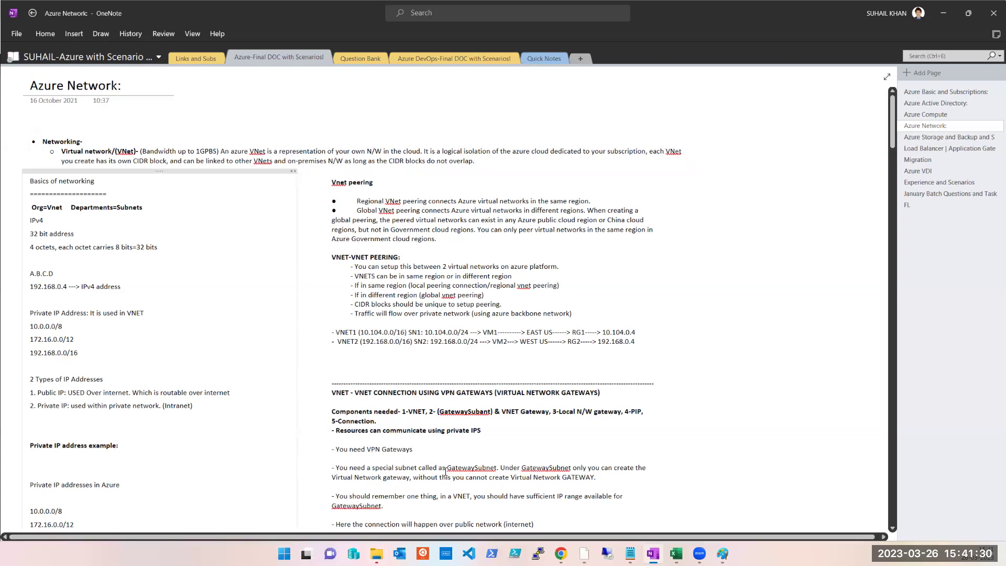
Step: Switch to the blank Excel workbook and maximize its window
{"action": "mouse_move", "coordinate": [676, 554]}
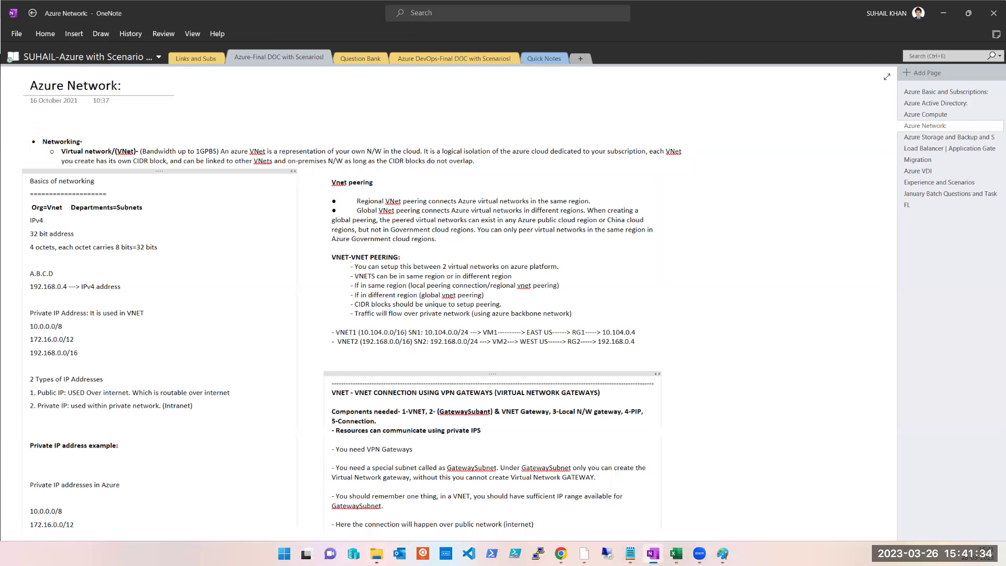
{"action": "key", "text": "alt+Tab"}
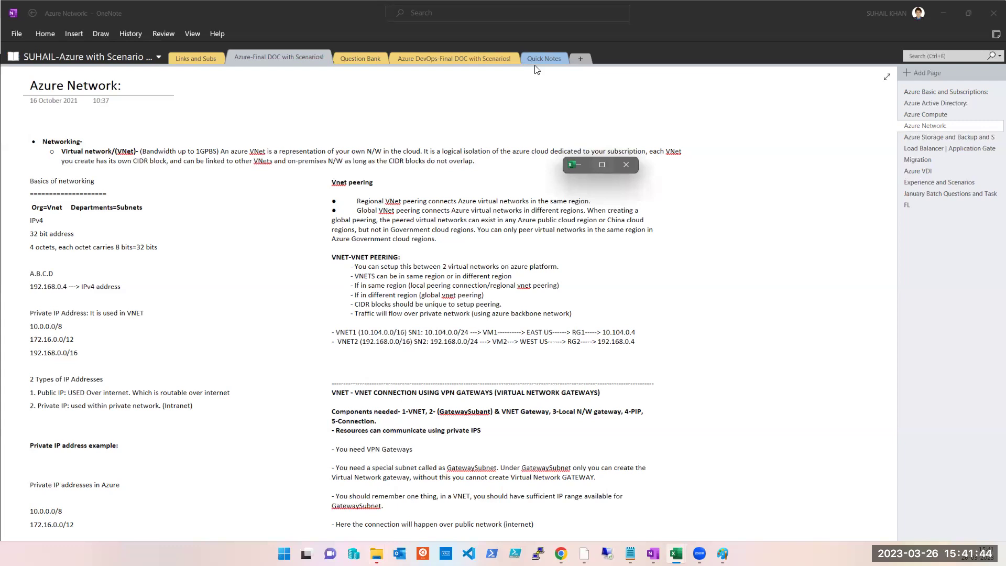
{"action": "left_click", "coordinate": [604, 165]}
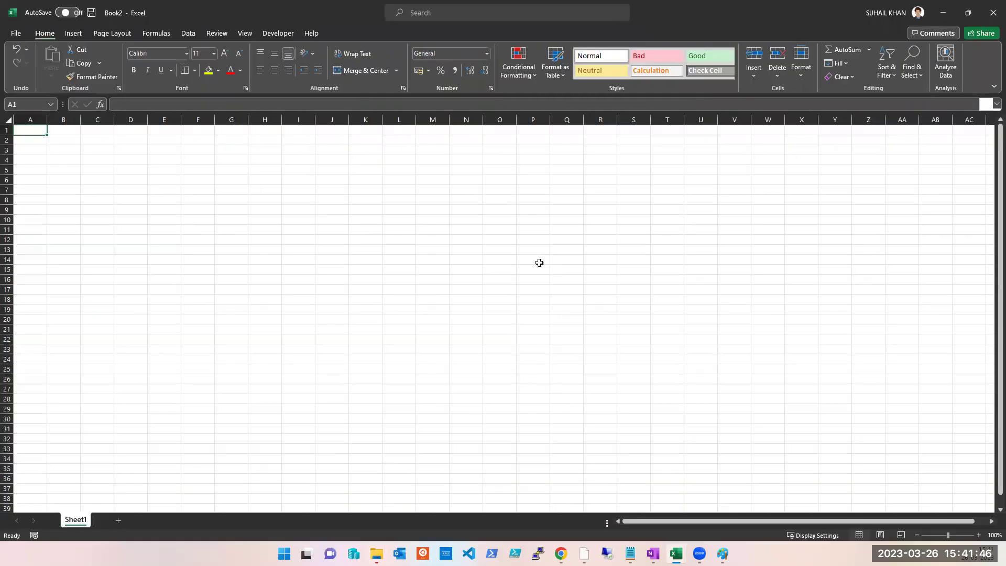
Step: Enter the numbers 1 through 6 down column K, in cells K4 to K9
{"action": "left_click", "coordinate": [362, 191]}
{"action": "left_click", "coordinate": [360, 161]}
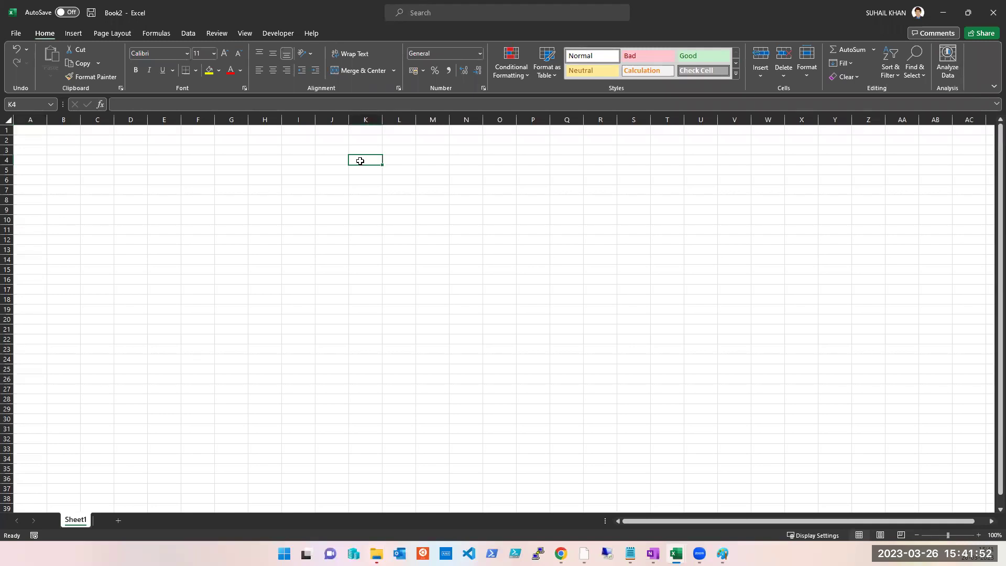
{"action": "type", "text": "1"}
{"action": "key", "text": "Return"}
{"action": "type", "text": "2"}
{"action": "key", "text": "Return"}
{"action": "type", "text": "3"}
{"action": "key", "text": "Return"}
{"action": "type", "text": "4"}
{"action": "key", "text": "Return"}
{"action": "type", "text": "5"}
{"action": "key", "text": "Return"}
{"action": "type", "text": "6"}
{"action": "key", "text": "Return"}
Step: Extend the number series in K4:K9 down column K to row 203
{"action": "key", "text": "Up"}
{"action": "key", "text": "Up"}
{"action": "key", "text": "Up"}
{"action": "key", "text": "Up"}
{"action": "key", "text": "Up"}
{"action": "key", "text": "Up"}
{"action": "key", "text": "shift+Down"}
{"action": "key", "text": "shift+Down"}
{"action": "key", "text": "shift+Down"}
{"action": "key", "text": "shift+Down"}
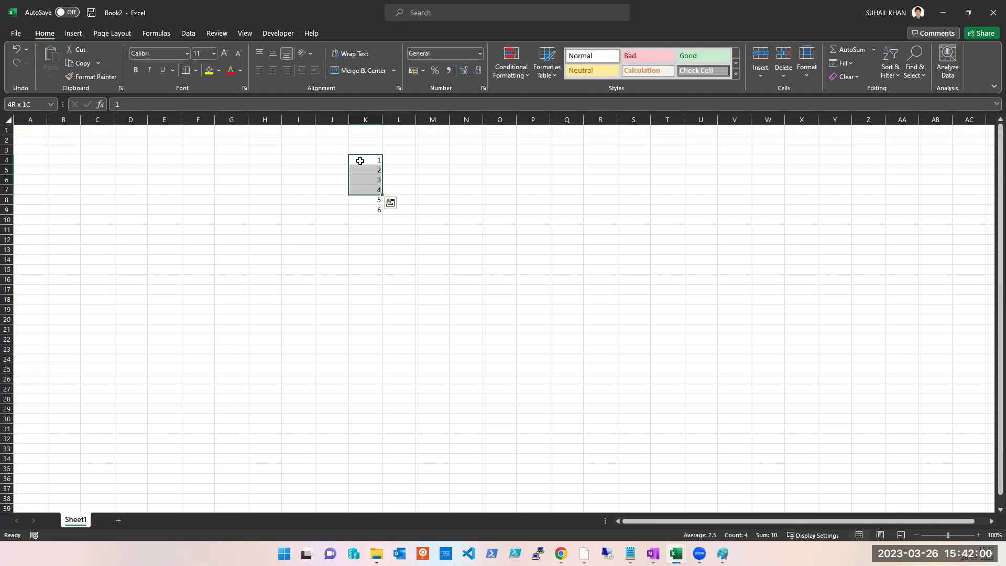
{"action": "key", "text": "shift+Down"}
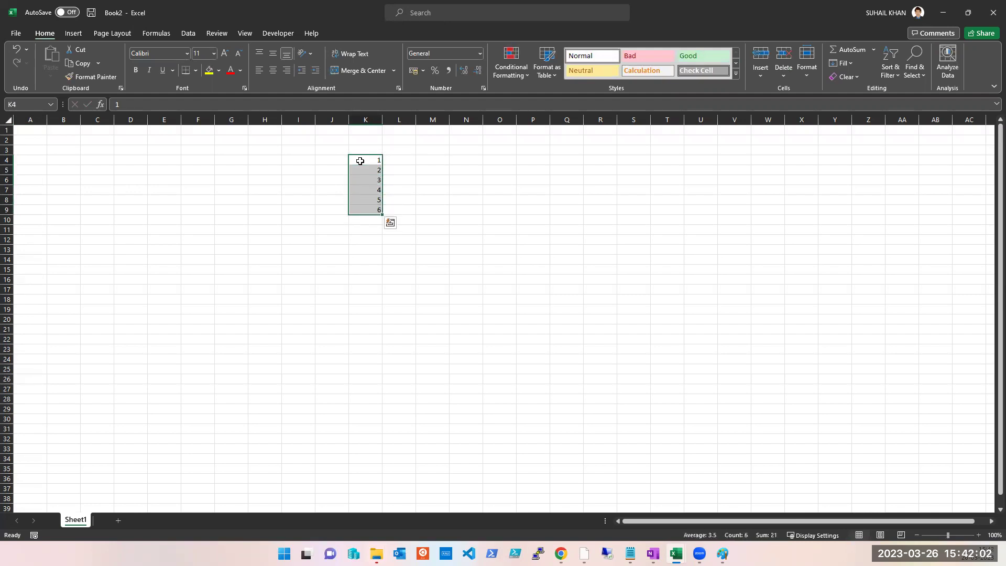
{"action": "left_click_drag", "start_coordinate": [382, 215], "coordinate": [355, 152]}
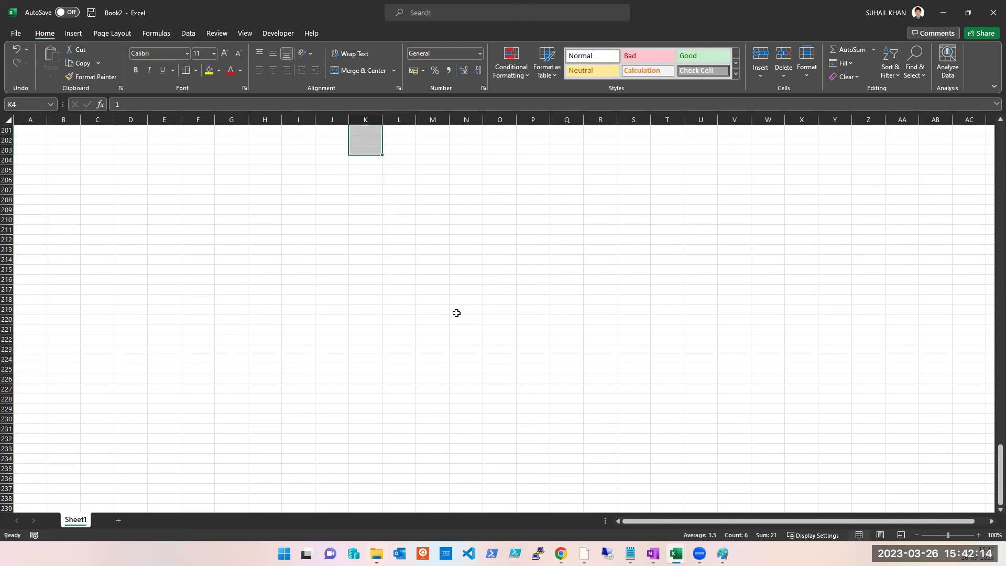
{"action": "left_click", "coordinate": [593, 367]}
Step: Make the range K4:L22, covering numbers 1 to 19, bold and fill it with yellow
{"action": "scroll", "coordinate": [593, 367], "scroll_direction": "up", "scroll_amount": 20}
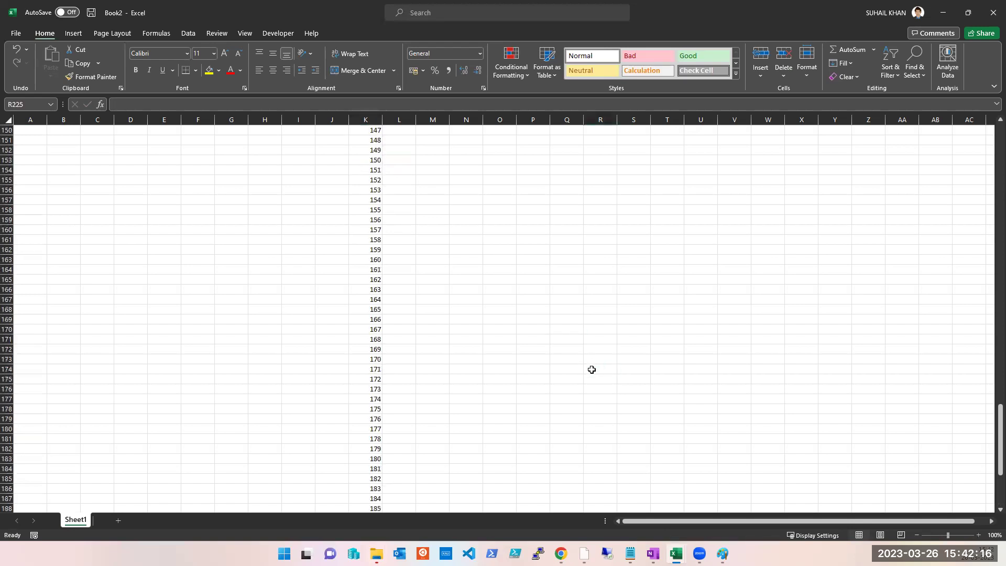
{"action": "scroll", "coordinate": [557, 385], "scroll_direction": "up", "scroll_amount": 20}
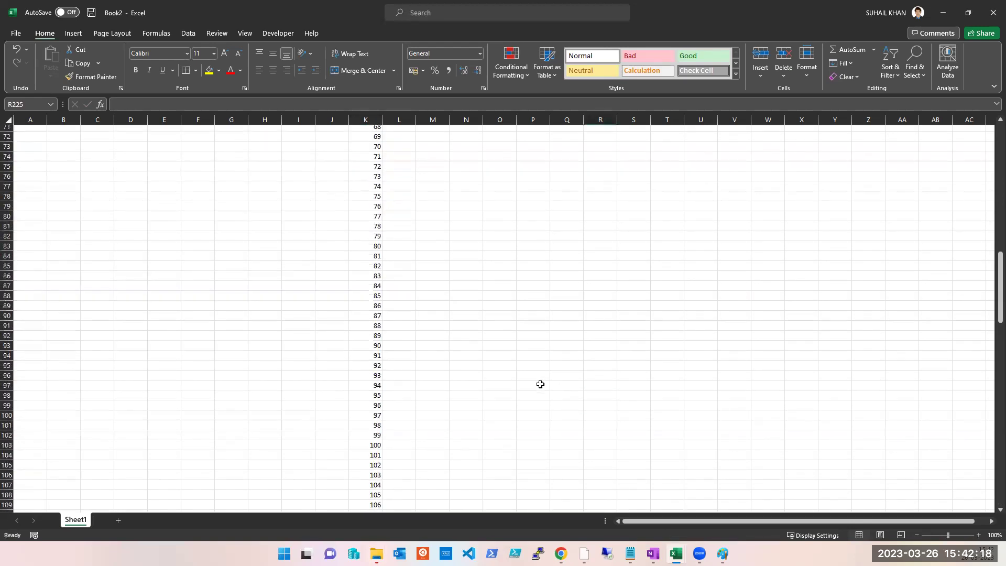
{"action": "scroll", "coordinate": [537, 383], "scroll_direction": "up", "scroll_amount": 7}
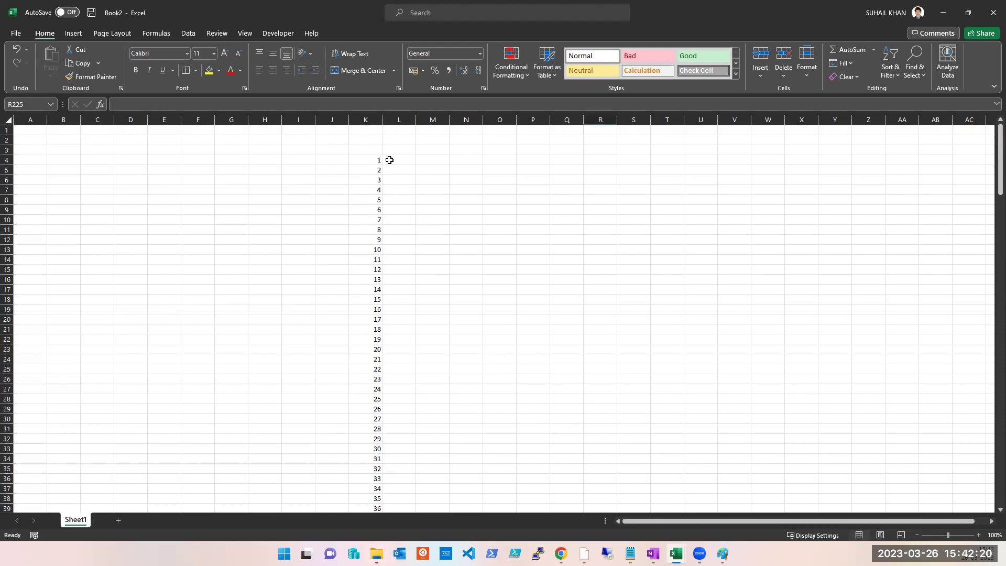
{"action": "left_click_drag", "start_coordinate": [382, 162], "coordinate": [404, 336]}
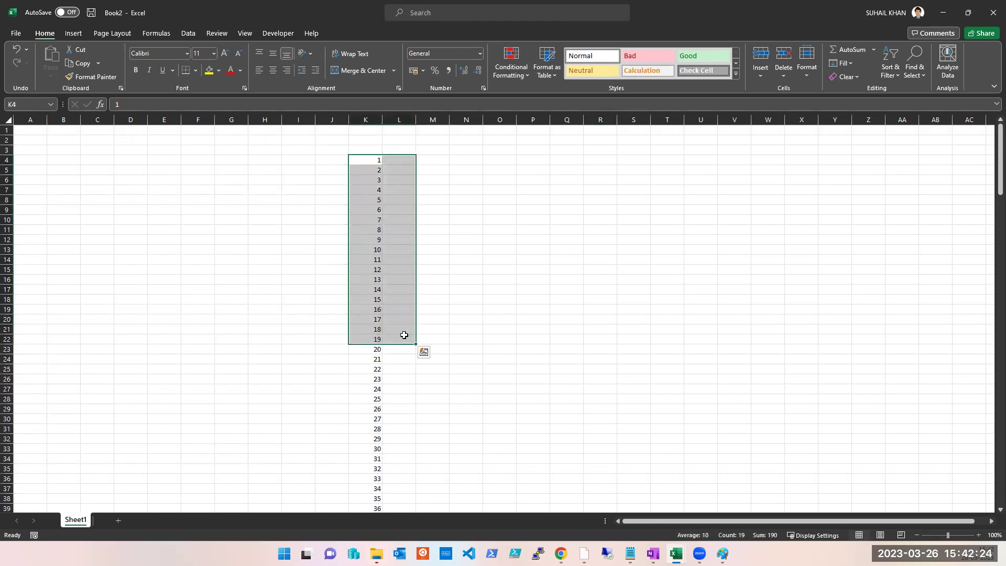
{"action": "key", "text": "ctrl+b"}
{"action": "left_click", "coordinate": [398, 395]}
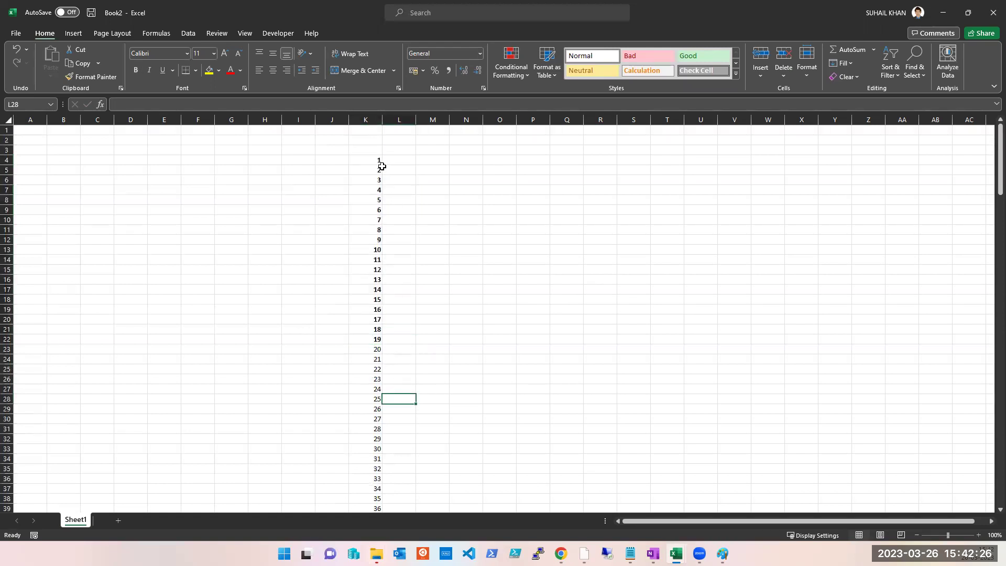
{"action": "left_click_drag", "start_coordinate": [370, 159], "coordinate": [402, 338]}
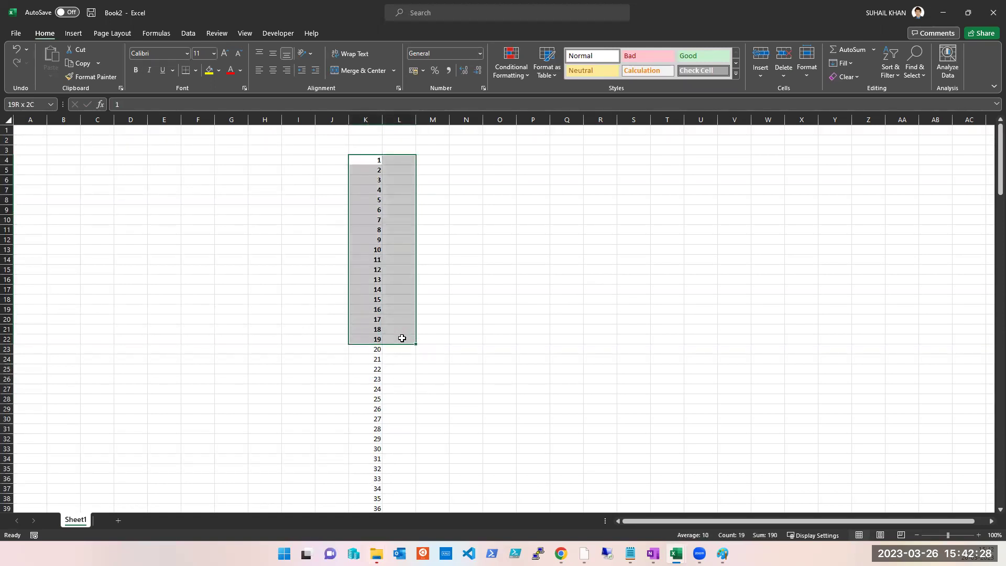
{"action": "left_click", "coordinate": [210, 72]}
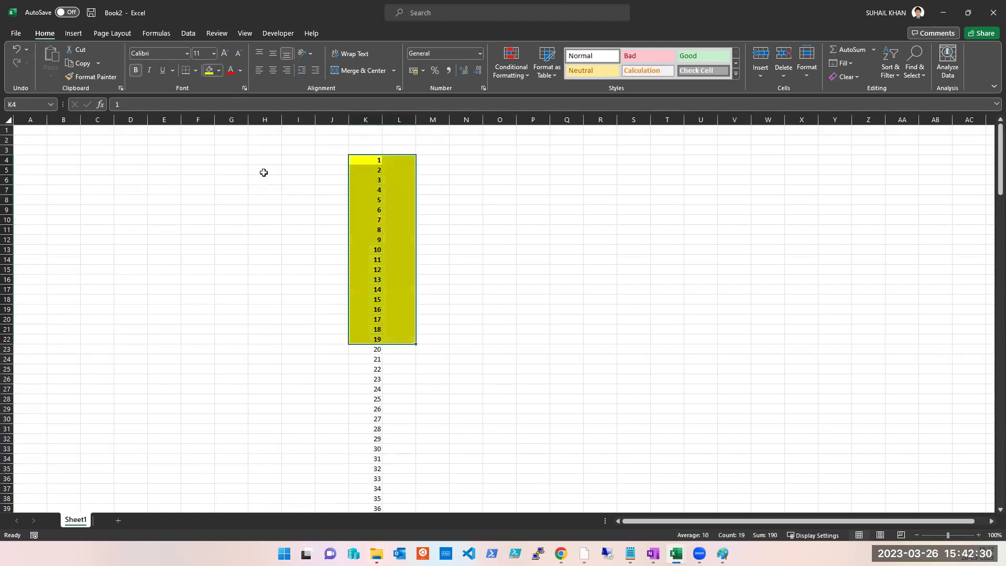
{"action": "left_click", "coordinate": [432, 390]}
Step: Fill the range K23:L33, covering numbers 20 to 30, with standard green
{"action": "left_click_drag", "start_coordinate": [371, 348], "coordinate": [391, 449]}
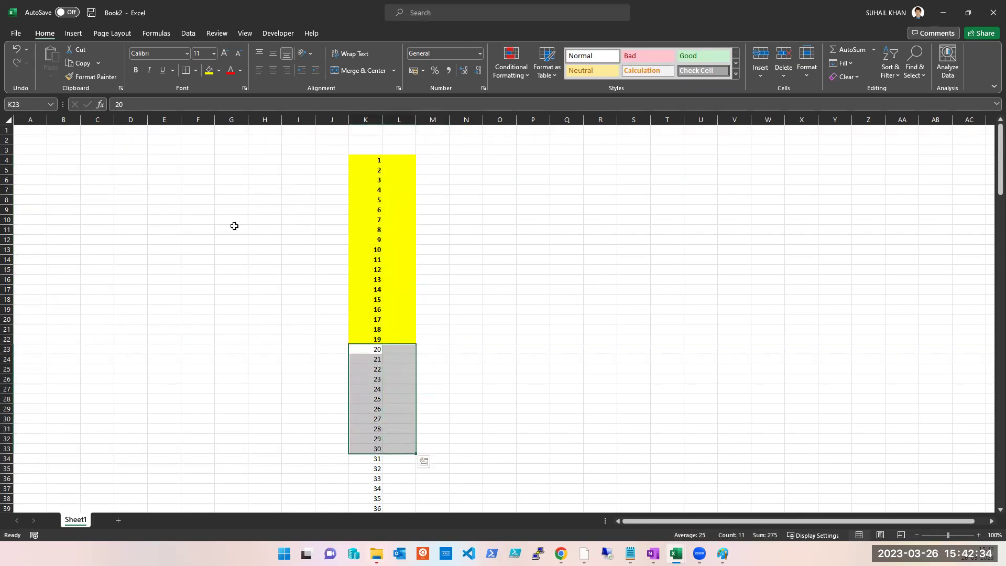
{"action": "left_click", "coordinate": [219, 72]}
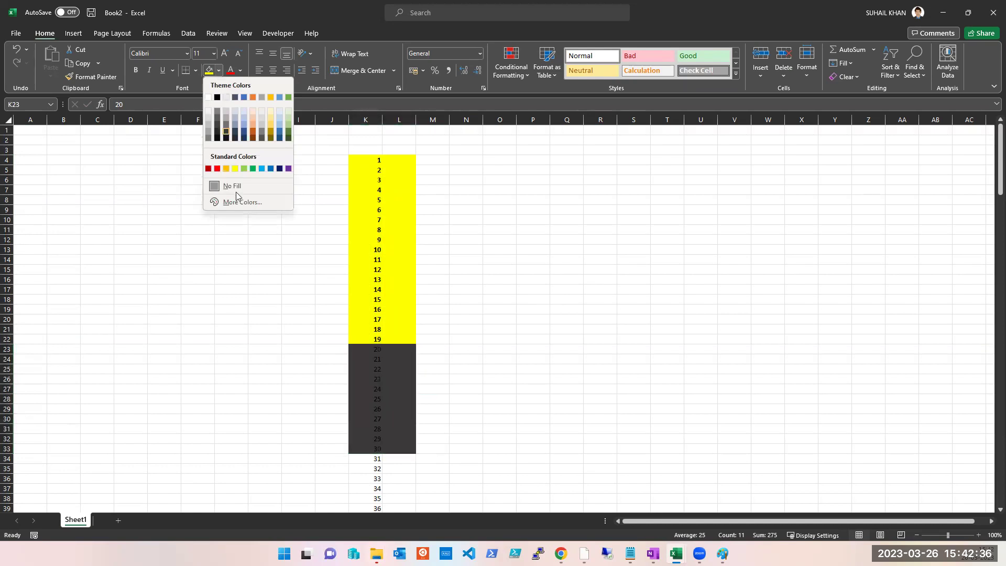
{"action": "left_click", "coordinate": [252, 170]}
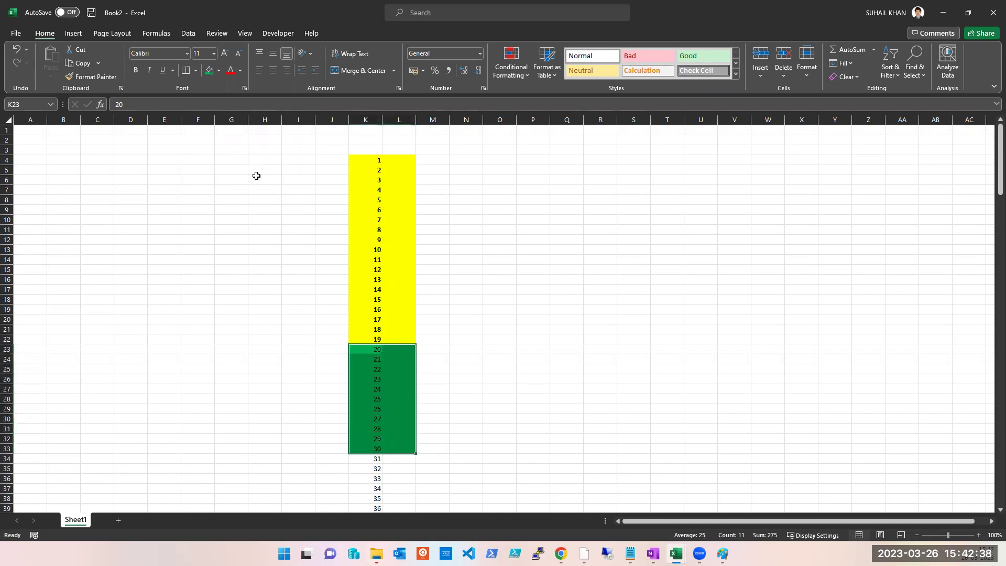
{"action": "left_click", "coordinate": [546, 341]}
Step: Fill the range K34:L43, covering numbers 31 to 40, with standard yellow
{"action": "scroll", "coordinate": [545, 342], "scroll_direction": "down", "scroll_amount": 3}
{"action": "left_click_drag", "start_coordinate": [360, 370], "coordinate": [397, 457]}
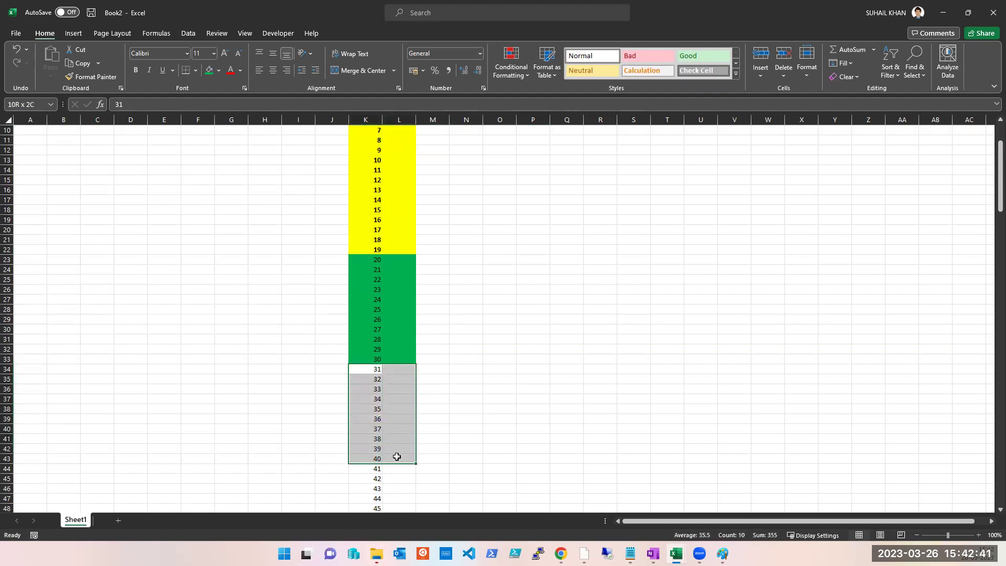
{"action": "left_click", "coordinate": [218, 71]}
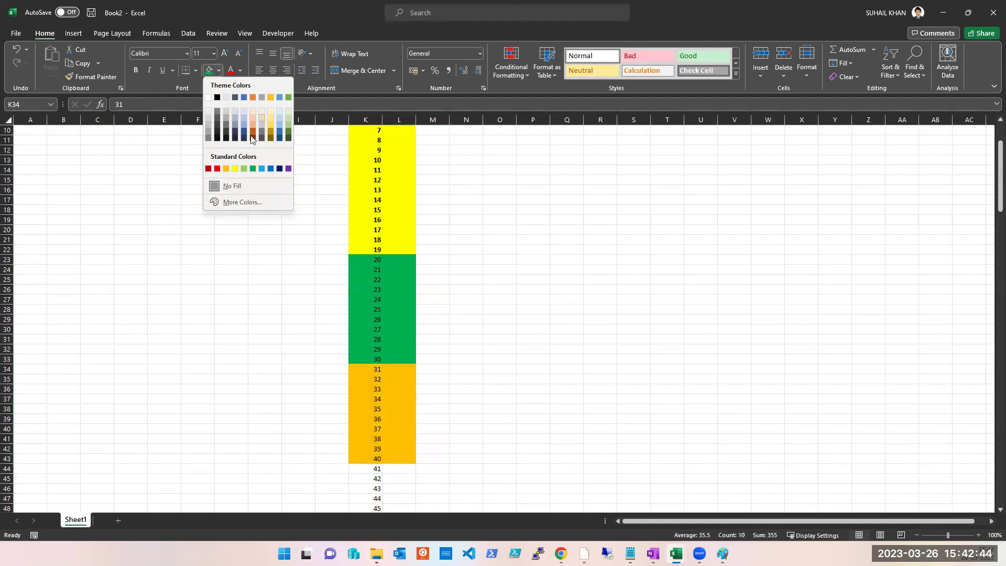
{"action": "left_click", "coordinate": [235, 168]}
{"action": "left_click", "coordinate": [495, 299]}
Step: Fill the range K44:L51, covering numbers 41 to 48, with standard green
{"action": "scroll", "coordinate": [473, 322], "scroll_direction": "down", "scroll_amount": 5}
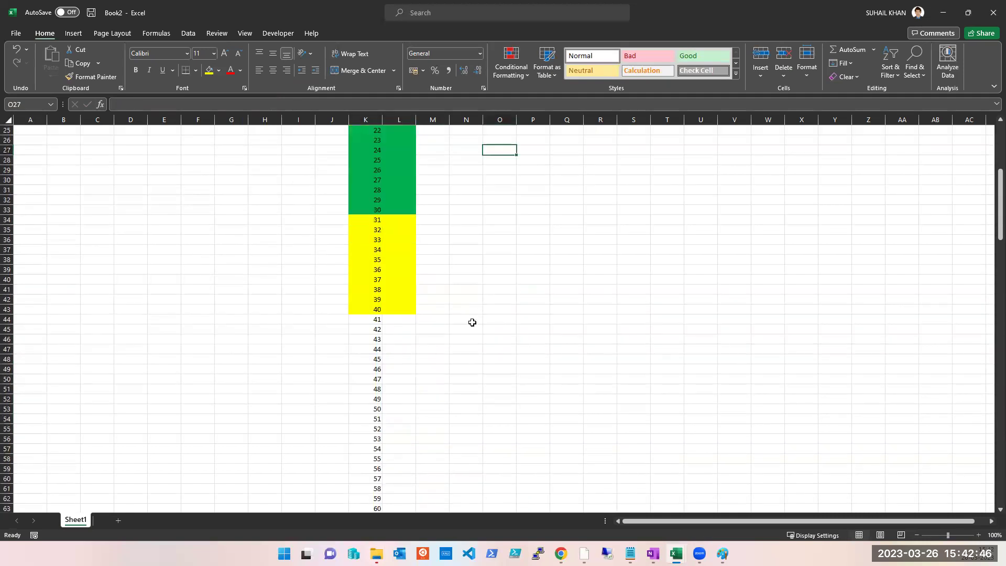
{"action": "left_click_drag", "start_coordinate": [357, 322], "coordinate": [396, 392]}
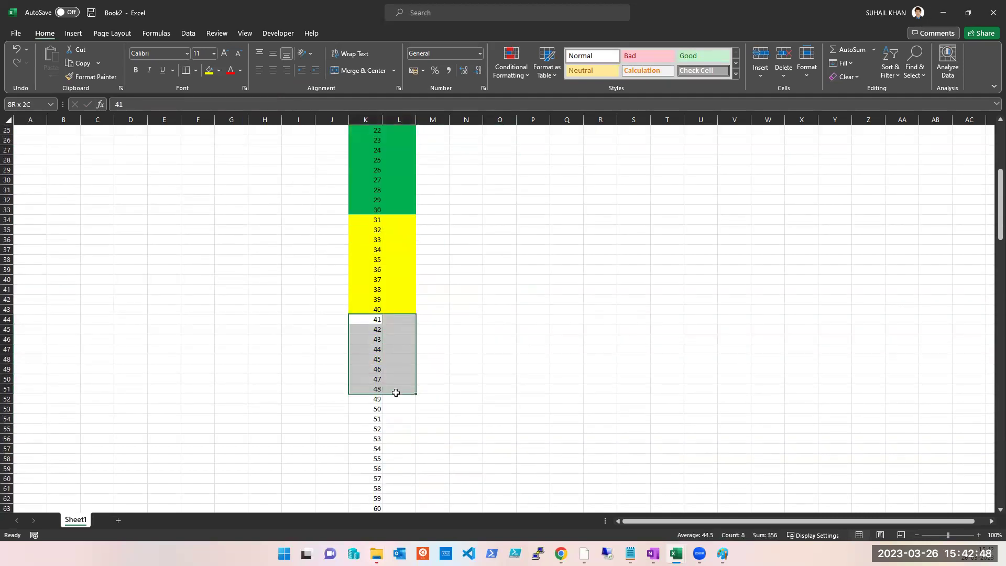
{"action": "left_click", "coordinate": [218, 71]}
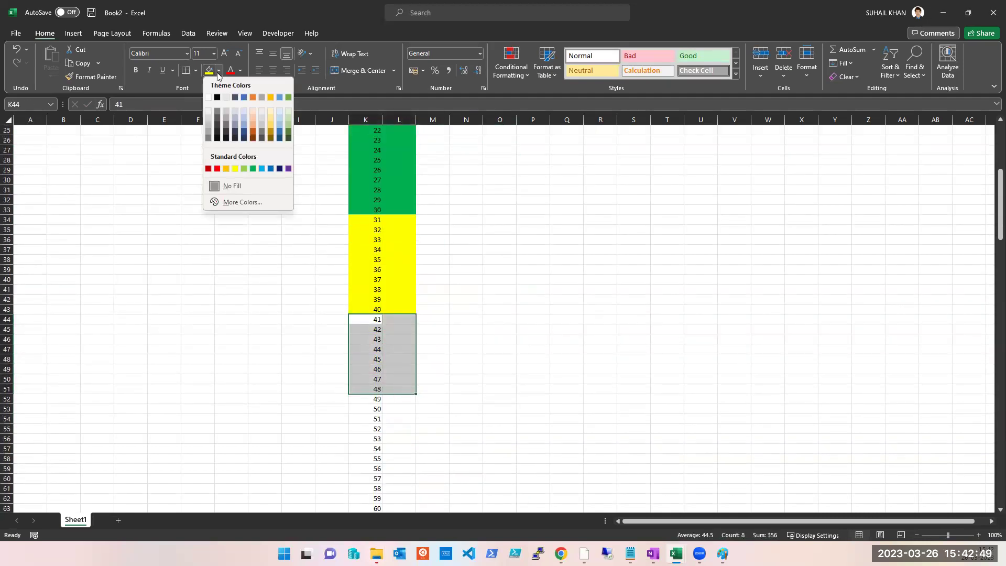
{"action": "left_click", "coordinate": [253, 169]}
{"action": "scroll", "coordinate": [488, 299], "scroll_direction": "up", "scroll_amount": 1}
{"action": "scroll", "coordinate": [488, 300], "scroll_direction": "down", "scroll_amount": 8}
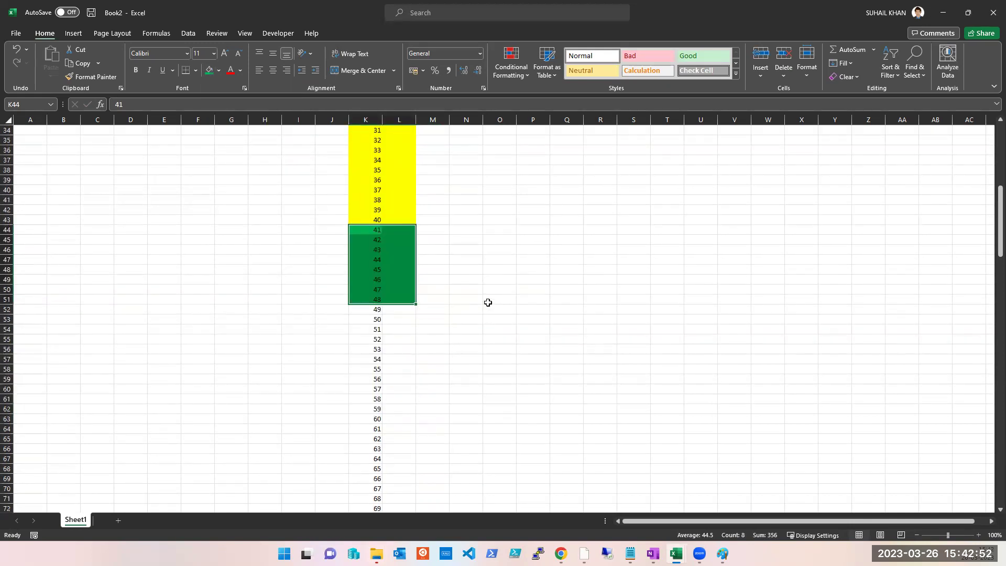
{"action": "scroll", "coordinate": [488, 303], "scroll_direction": "up", "scroll_amount": 6}
{"action": "scroll", "coordinate": [487, 302], "scroll_direction": "up", "scroll_amount": 6}
{"action": "scroll", "coordinate": [488, 302], "scroll_direction": "down", "scroll_amount": 1}
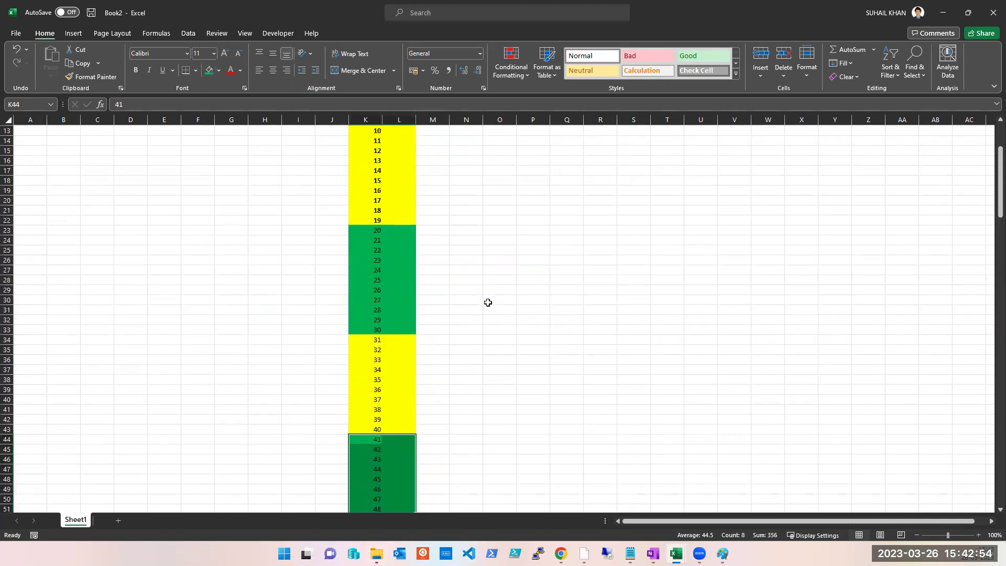
{"action": "left_click", "coordinate": [496, 323]}
{"action": "scroll", "coordinate": [497, 324], "scroll_direction": "down", "scroll_amount": 4}
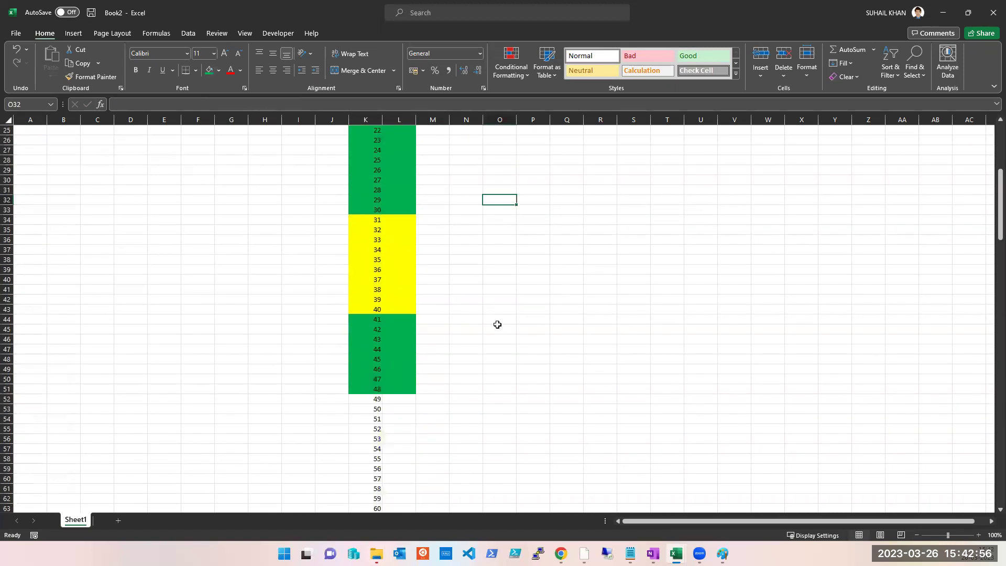
Step: Fill the range K52:L64, covering numbers 49 to 61, with standard yellow
{"action": "scroll", "coordinate": [497, 324], "scroll_direction": "up", "scroll_amount": 2}
{"action": "scroll", "coordinate": [497, 323], "scroll_direction": "down", "scroll_amount": 10}
{"action": "scroll", "coordinate": [485, 311], "scroll_direction": "up", "scroll_amount": 4}
{"action": "scroll", "coordinate": [325, 191], "scroll_direction": "up", "scroll_amount": 1}
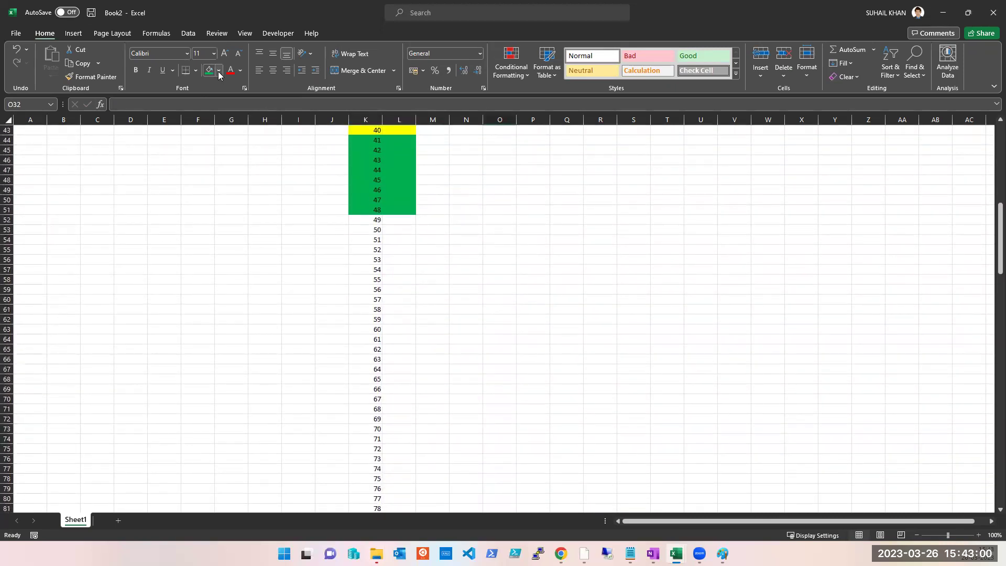
{"action": "left_click", "coordinate": [334, 258]}
{"action": "left_click_drag", "start_coordinate": [359, 220], "coordinate": [406, 341]}
{"action": "left_click", "coordinate": [219, 70]}
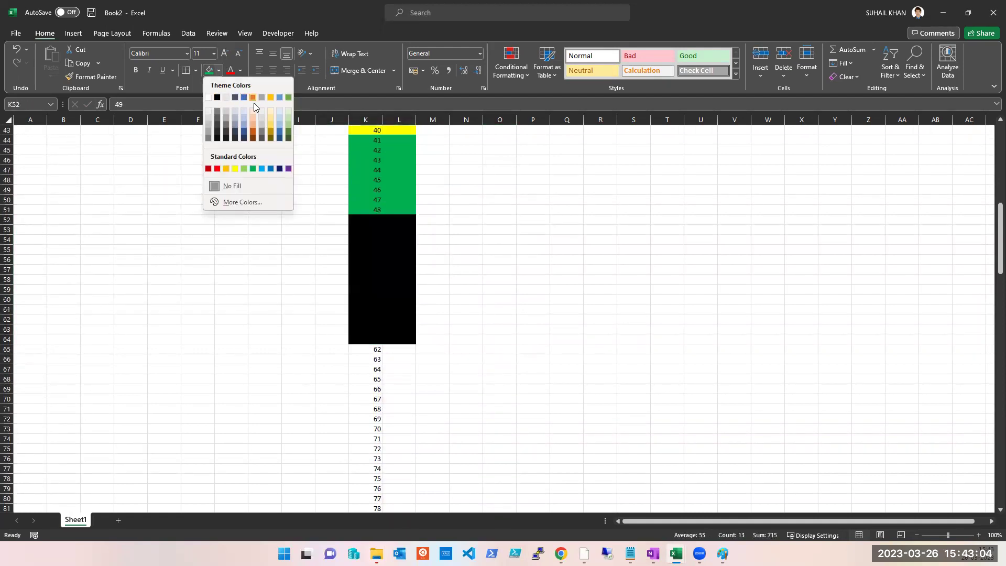
{"action": "left_click", "coordinate": [245, 170]}
{"action": "left_click", "coordinate": [445, 295]}
Step: Fill the rest of the series, K65:L203, covering numbers 62 to 200, with standard green
{"action": "scroll", "coordinate": [353, 263], "scroll_direction": "down", "scroll_amount": 4}
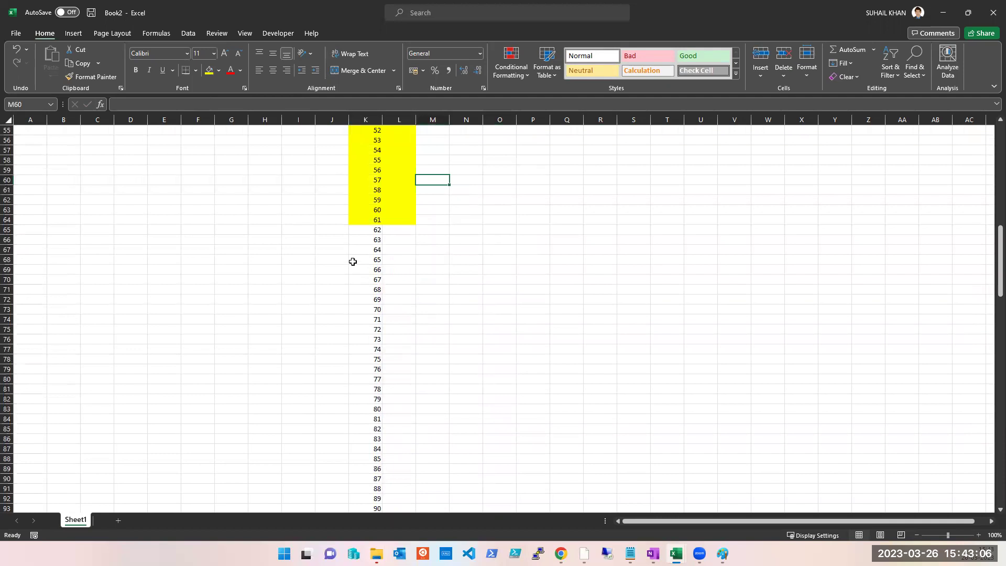
{"action": "left_click_drag", "start_coordinate": [363, 229], "coordinate": [391, 489]}
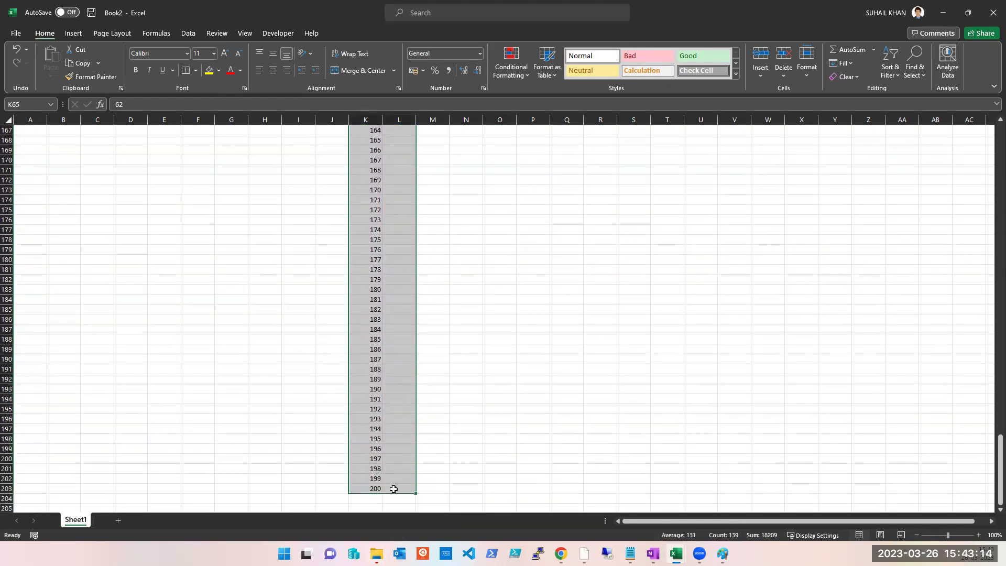
{"action": "left_click", "coordinate": [219, 71]}
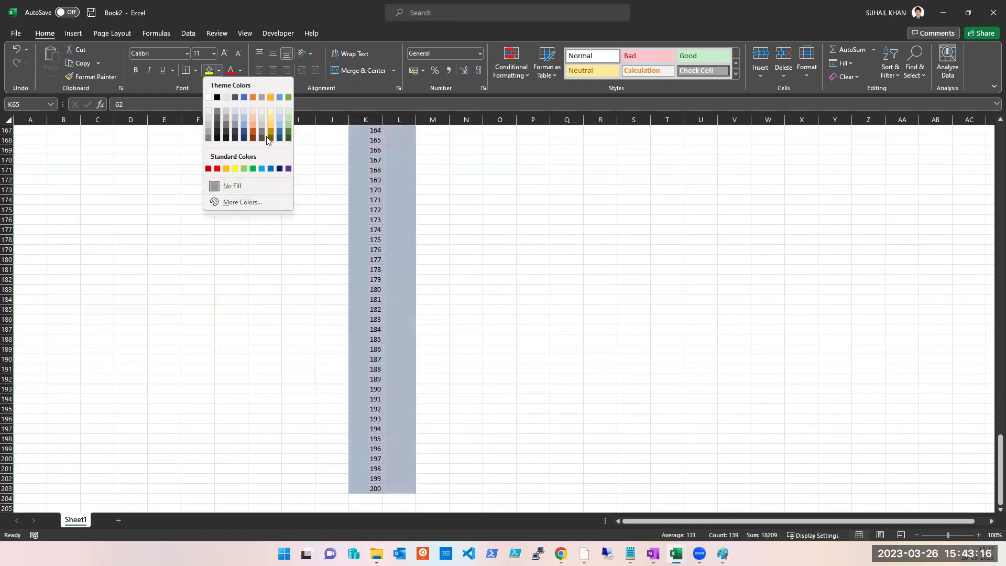
{"action": "left_click", "coordinate": [272, 171]}
{"action": "scroll", "coordinate": [507, 254], "scroll_direction": "up", "scroll_amount": 7}
{"action": "left_click", "coordinate": [508, 253]}
{"action": "scroll", "coordinate": [508, 253], "scroll_direction": "up", "scroll_amount": 15}
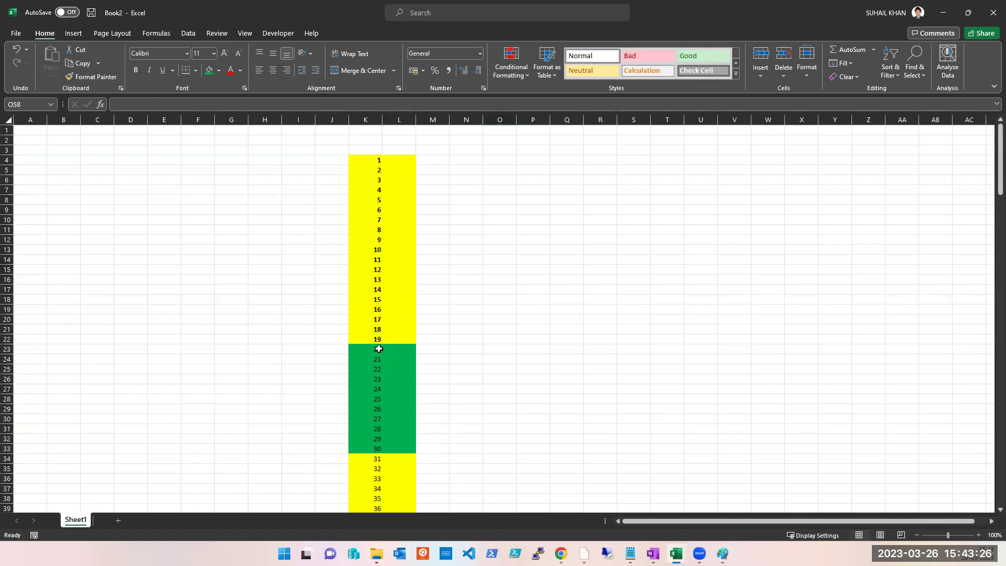
{"action": "left_click", "coordinate": [434, 348]}
{"action": "left_click", "coordinate": [387, 349]}
{"action": "left_click_drag", "start_coordinate": [389, 361], "coordinate": [360, 451]}
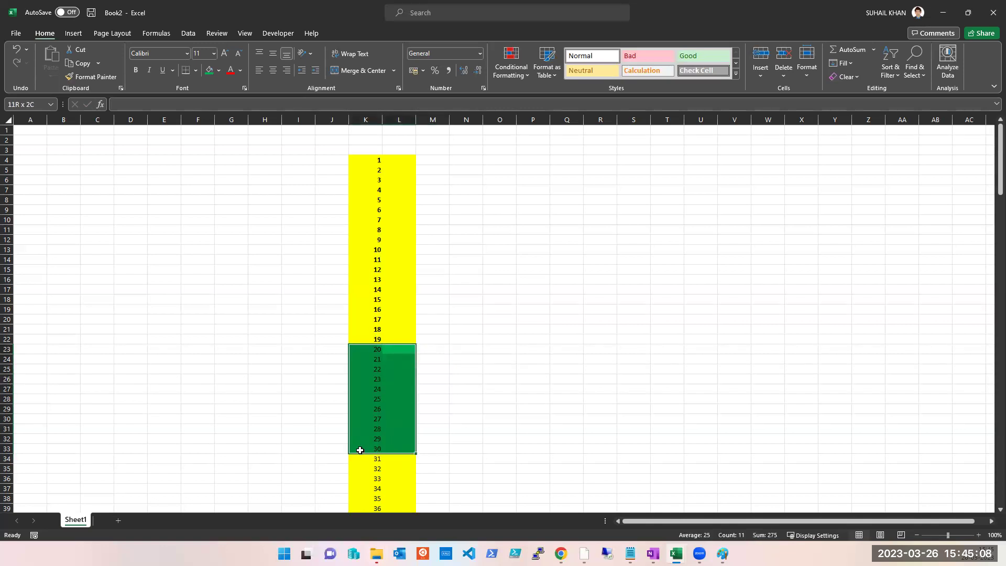
{"action": "left_click", "coordinate": [615, 370]}
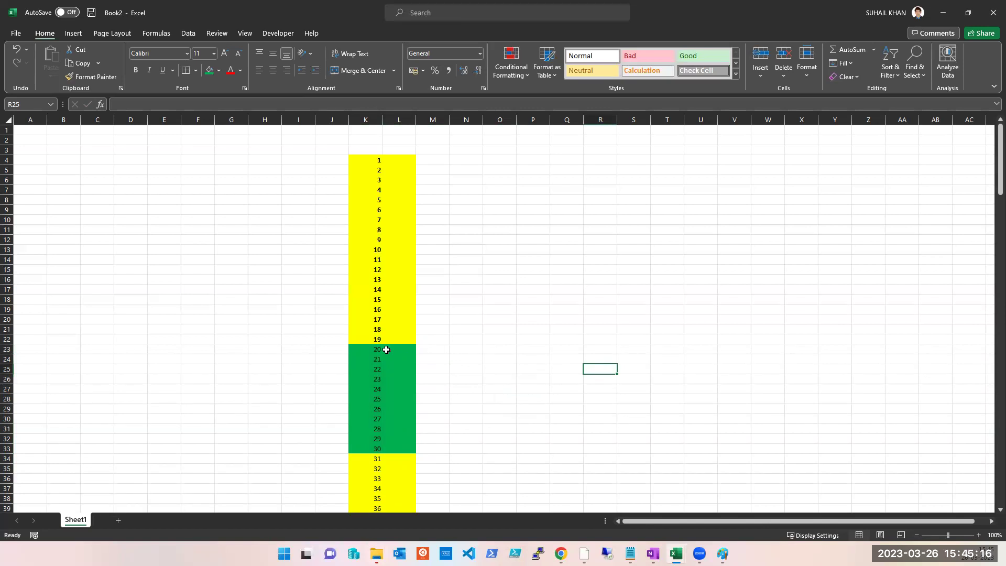
Step: Enter the label "Finance 3" in N23, beside the green range 20 to 30, and make it bold
{"action": "left_click", "coordinate": [473, 351]}
{"action": "type", "text": "Fi"}
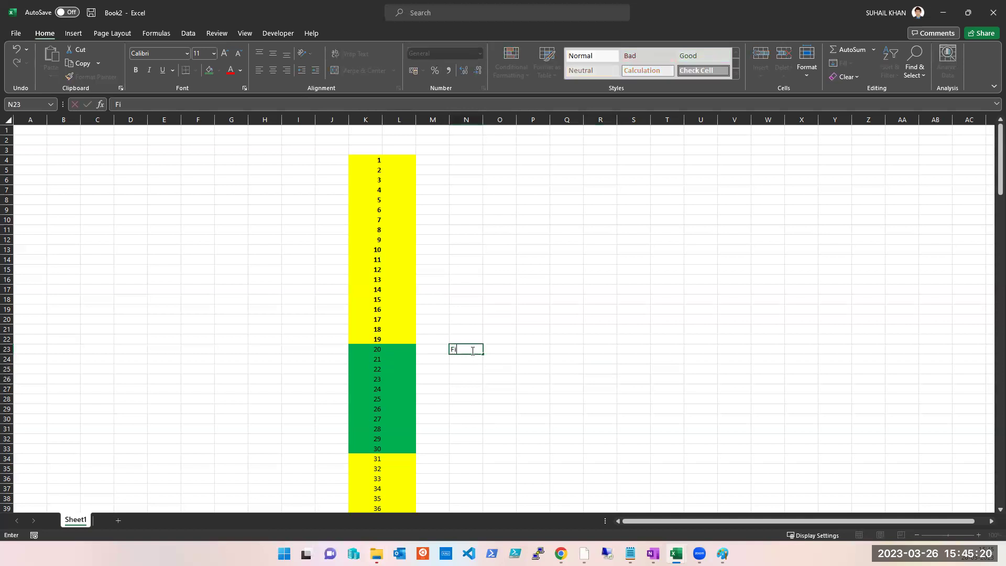
{"action": "type", "text": "nance 3"}
{"action": "left_click", "coordinate": [456, 368]}
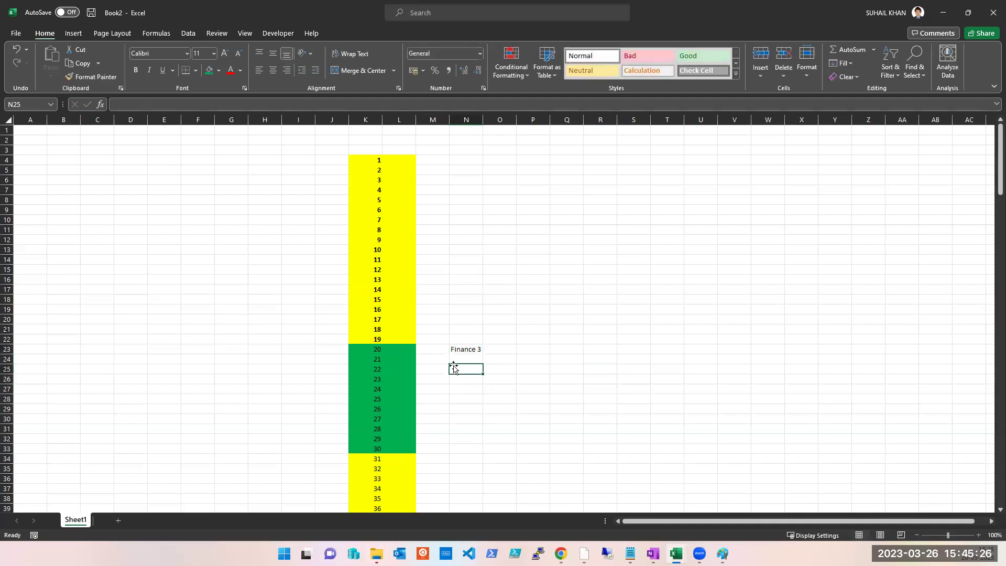
{"action": "left_click_drag", "start_coordinate": [384, 345], "coordinate": [389, 445]}
{"action": "left_click", "coordinate": [525, 398]}
{"action": "left_click_drag", "start_coordinate": [370, 350], "coordinate": [482, 449]}
{"action": "key", "text": "Escape"}
{"action": "left_click", "coordinate": [472, 348]}
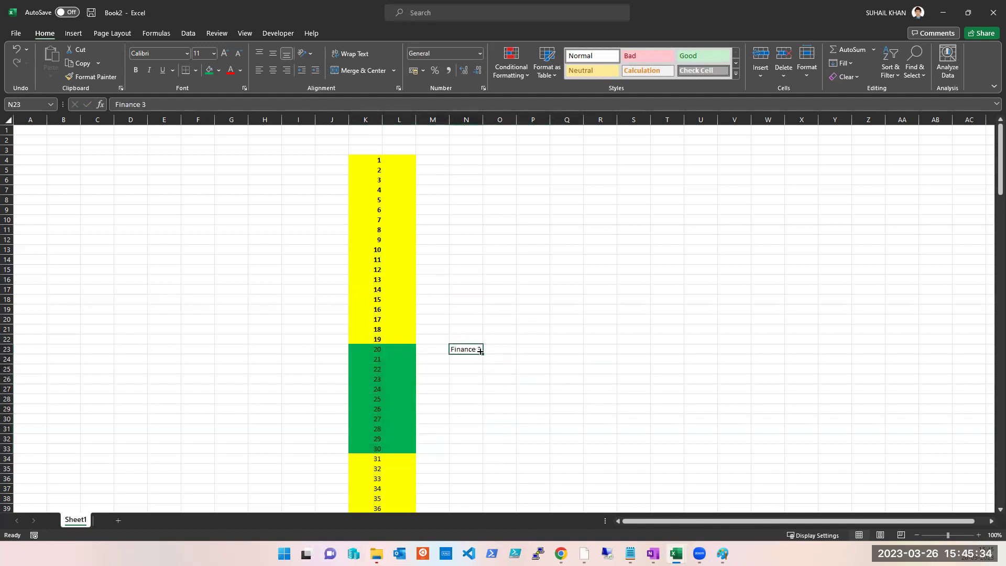
{"action": "key", "text": "ctrl+b"}
{"action": "left_click_drag", "start_coordinate": [382, 349], "coordinate": [465, 445]}
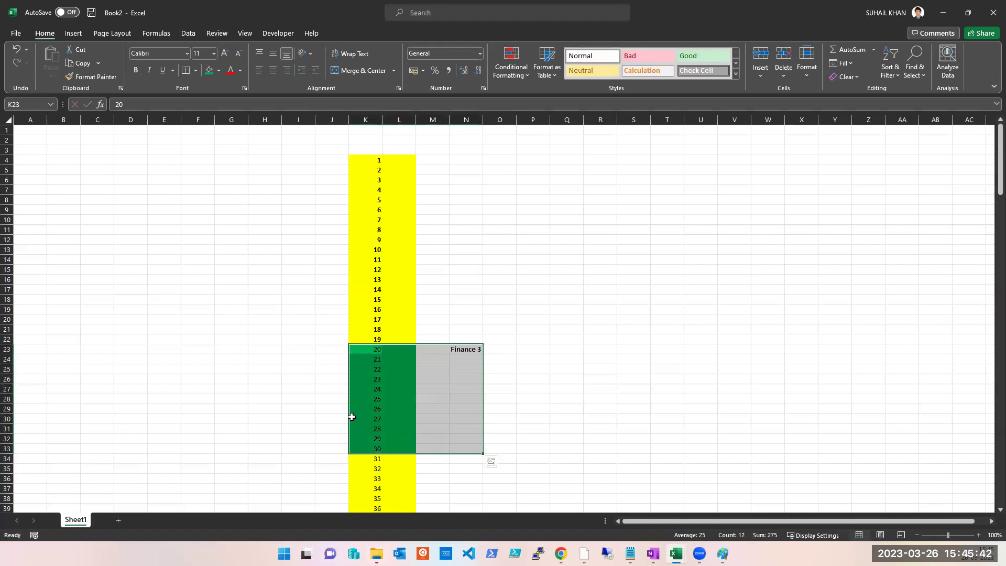
Step: List "server", "user1" and "user2" in M23:M25, next to numbers 20 to 22
{"action": "left_click", "coordinate": [431, 351]}
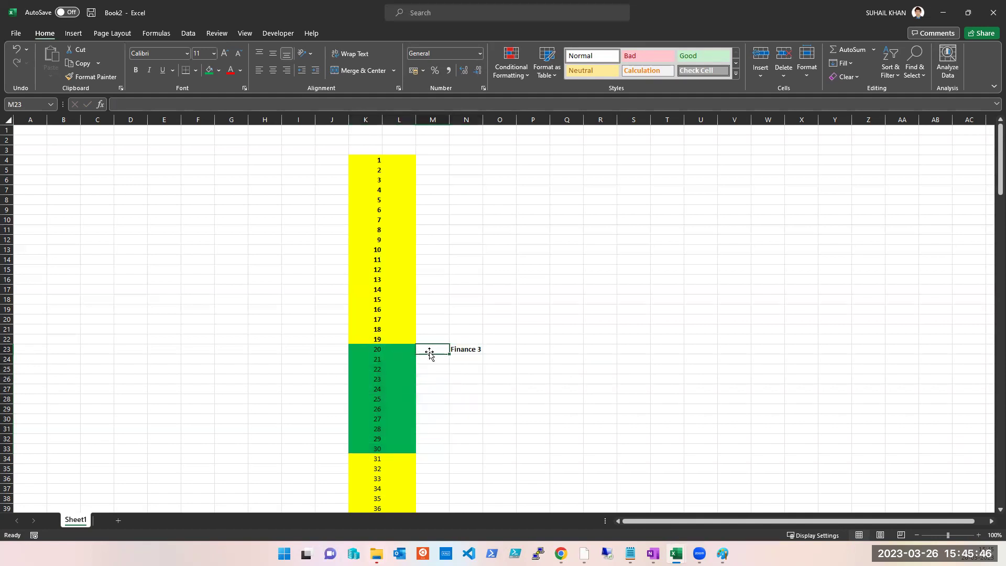
{"action": "type", "text": "serter"}
{"action": "key", "text": "Return"}
{"action": "type", "text": "user1"}
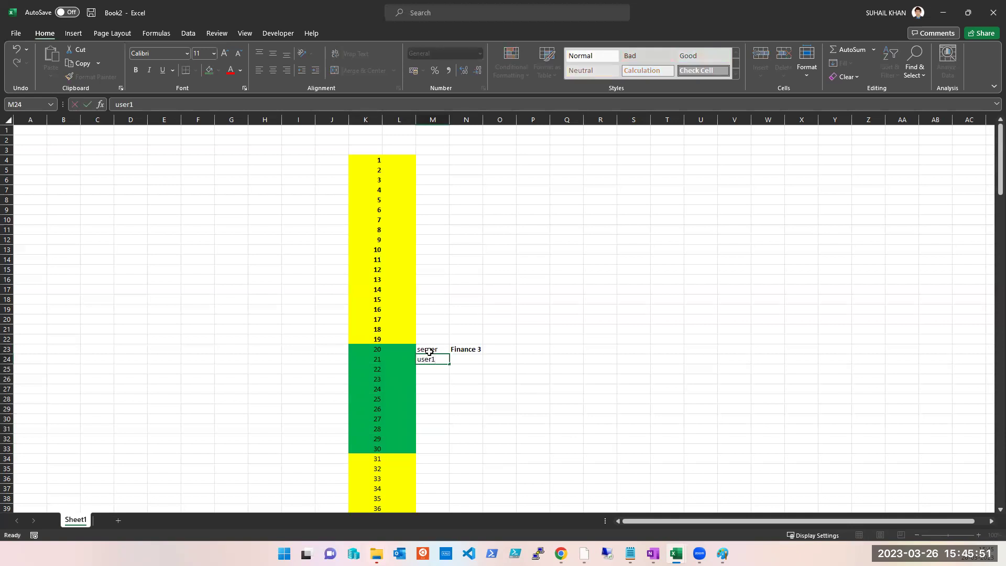
{"action": "key", "text": "Return"}
{"action": "type", "text": "user2"}
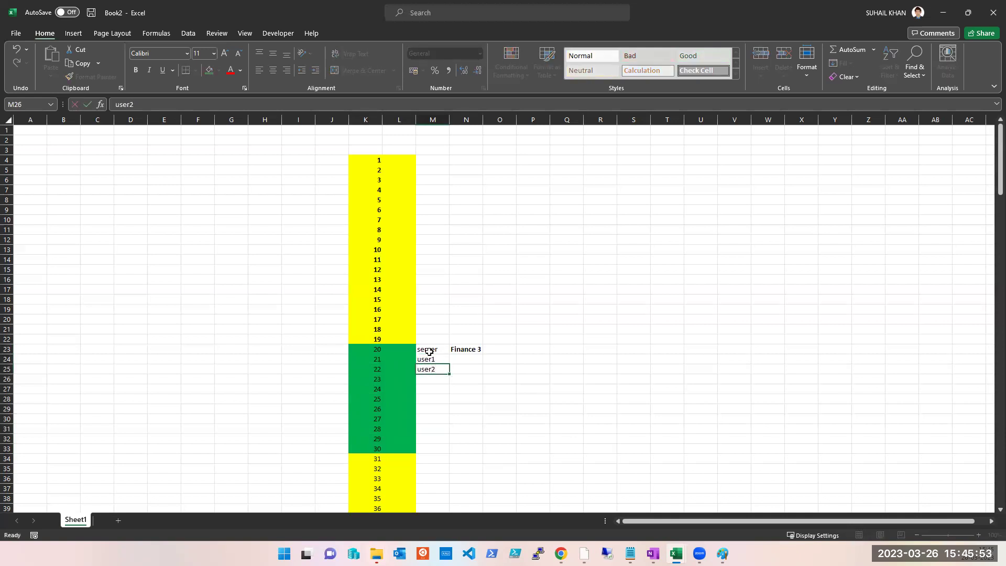
{"action": "key", "text": "Return"}
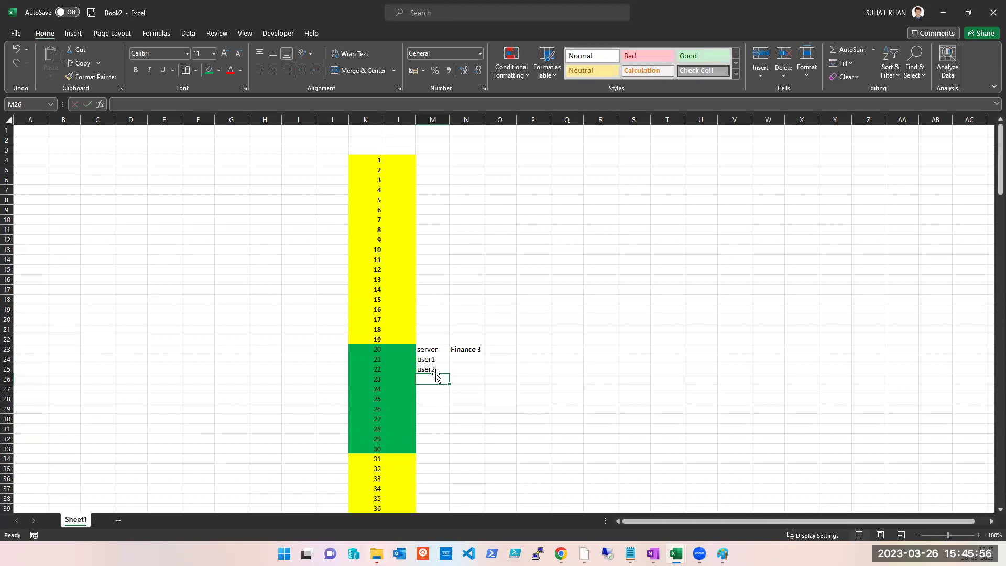
{"action": "left_click", "coordinate": [442, 390]}
Step: Enter the bold label "IT3" in N44, beside the green range 41 to 48
{"action": "scroll", "coordinate": [441, 391], "scroll_direction": "down", "scroll_amount": 6}
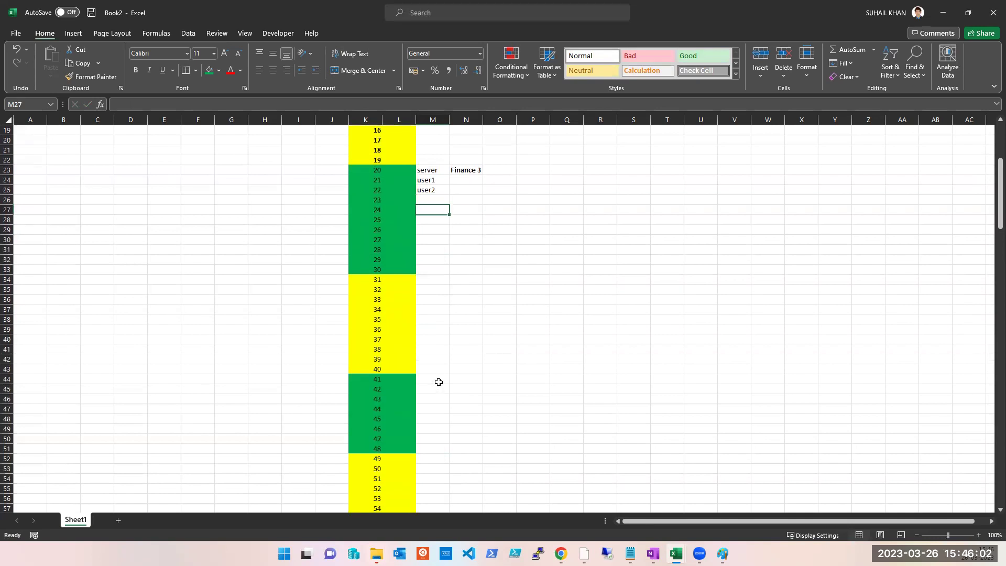
{"action": "left_click", "coordinate": [459, 380]}
{"action": "type", "text": "IT"}
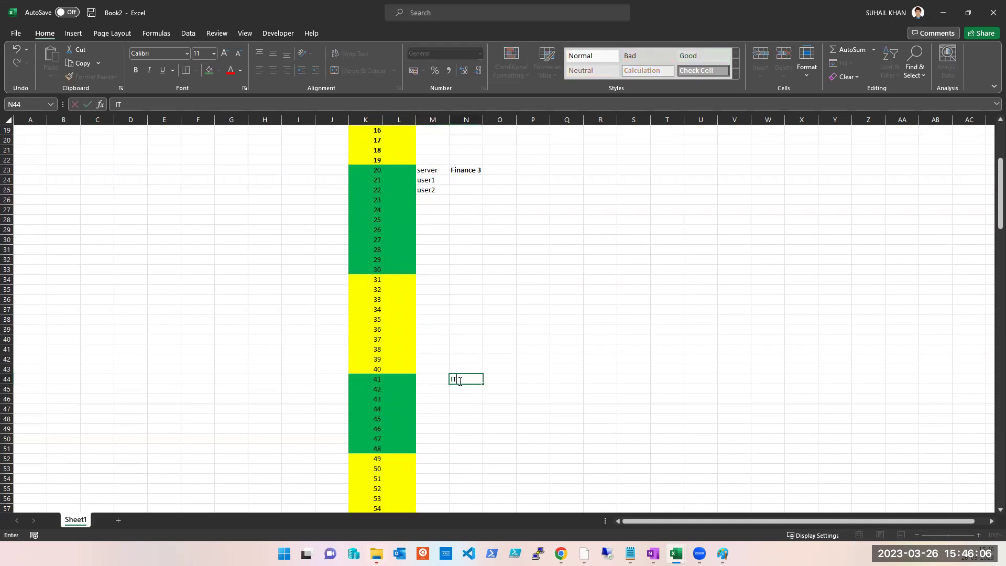
{"action": "type", "text": "4"}
{"action": "key", "text": "ctrl+Return"}
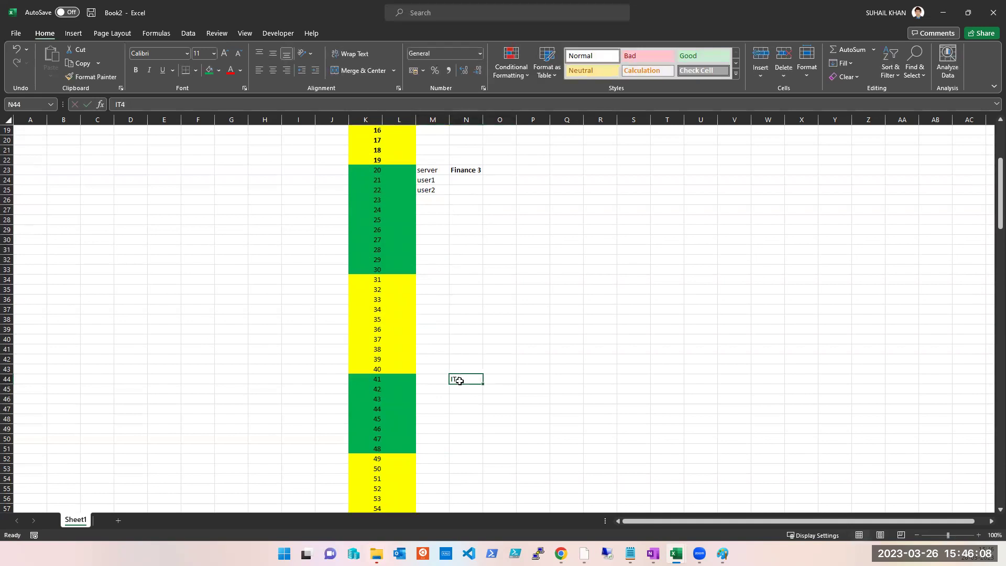
{"action": "double_click", "coordinate": [459, 381]}
{"action": "key", "text": "BackSpace"}
{"action": "type", "text": "3"}
{"action": "key", "text": "ctrl+Return"}
Step: List "SERVER", "uer1", "user2", "user3" and "user4" in M44:M48, next to numbers 41 to 45
{"action": "key", "text": "Left"}
{"action": "type", "text": "S"}
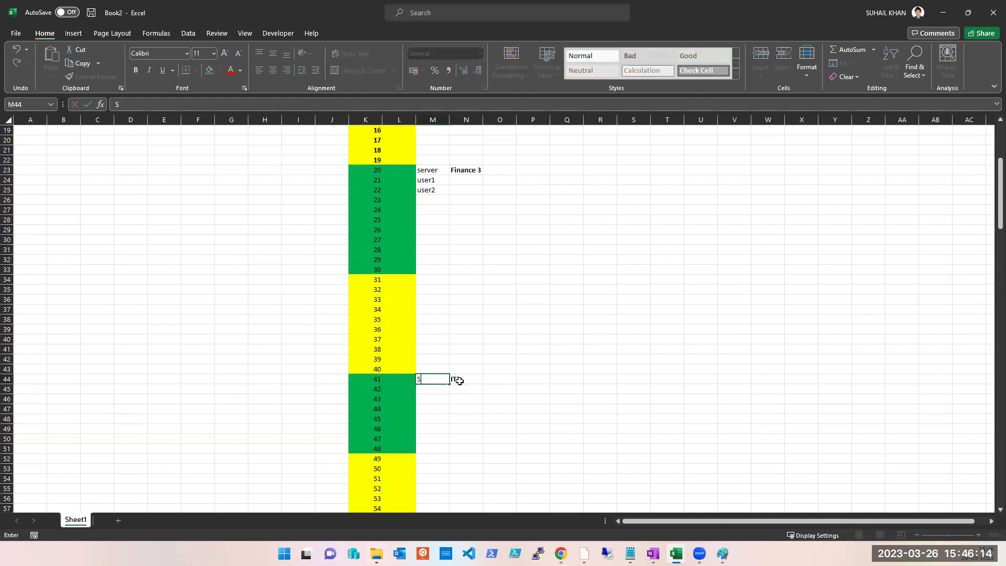
{"action": "type", "text": "ERVER"}
{"action": "key", "text": "Return"}
{"action": "type", "text": "uer1"}
{"action": "key", "text": "Return"}
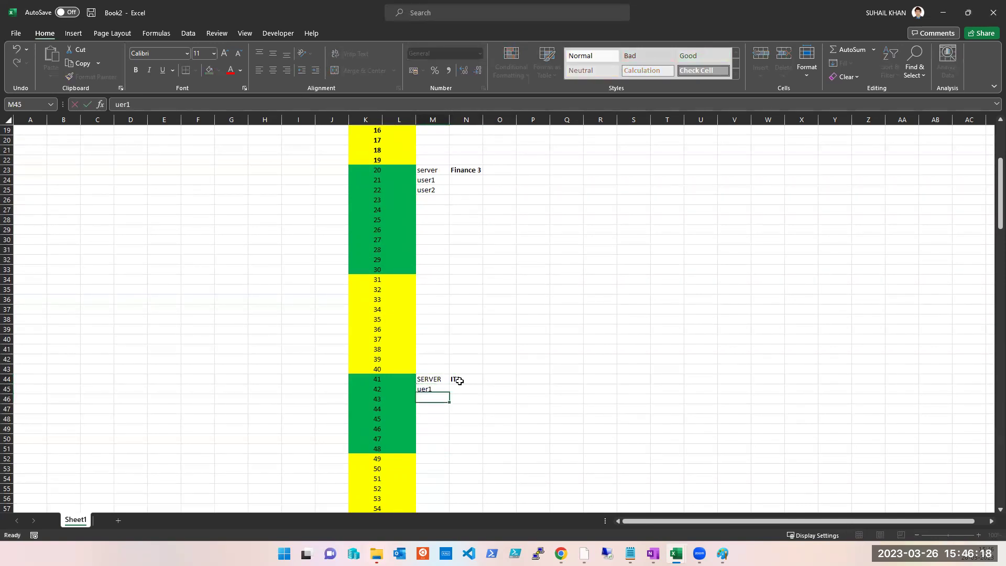
{"action": "type", "text": "user"}
{"action": "key", "text": "Return"}
{"action": "type", "text": "user3"}
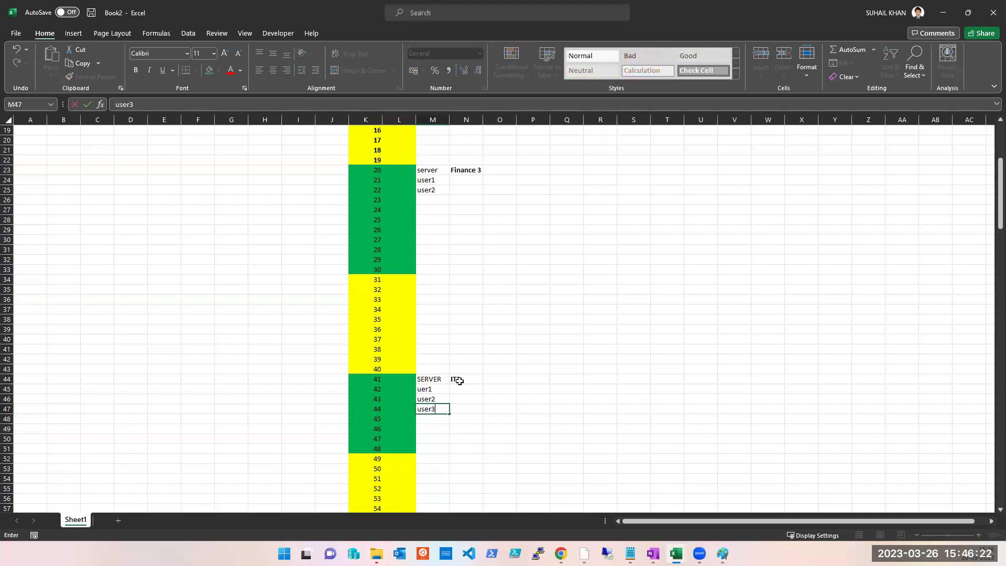
{"action": "key", "text": "Return"}
{"action": "type", "text": "user4"}
Step: Change the IT label in N44 to "IT5"
{"action": "key", "text": "Up"}
{"action": "key", "text": "Up"}
{"action": "key", "text": "Up"}
{"action": "key", "text": "Up"}
{"action": "key", "text": "Right"}
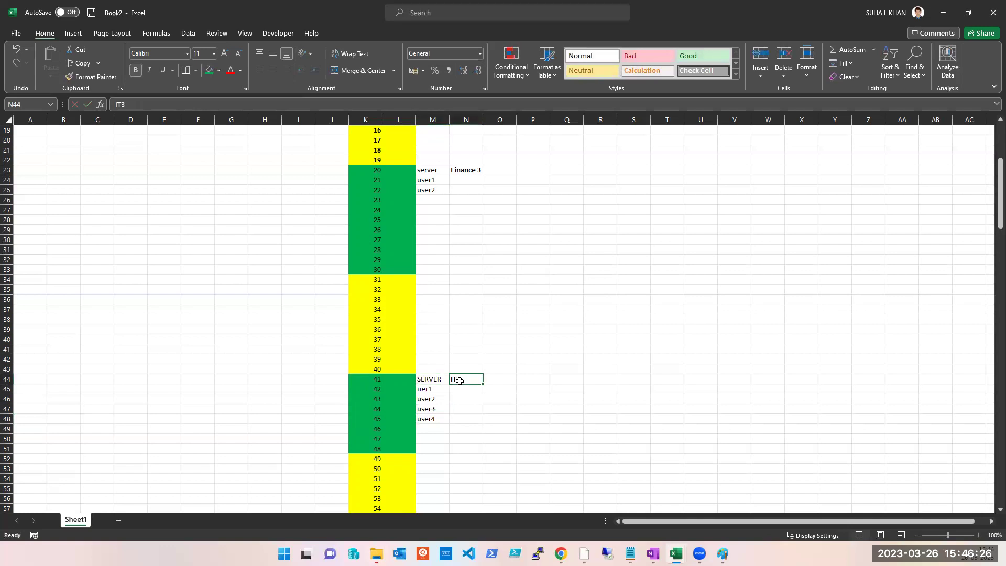
{"action": "left_click", "coordinate": [139, 104]}
{"action": "key", "text": "BackSpace"}
{"action": "type", "text": "5"}
{"action": "key", "text": "Tab"}
{"action": "left_click", "coordinate": [452, 439]}
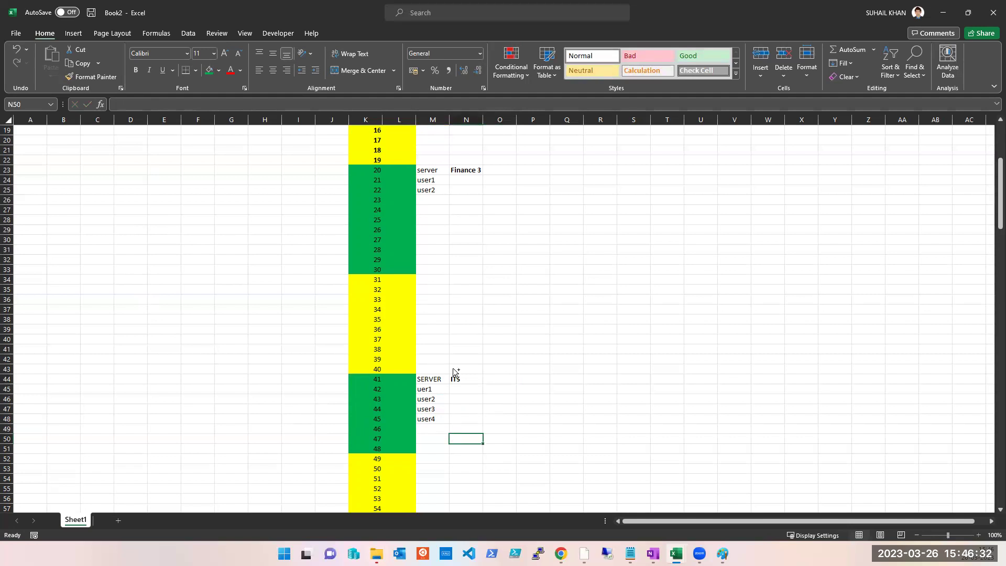
Step: Review the coloured ranges down to number 200 and the Finance and IT assignments beside them
{"action": "key", "text": "ctrl+s"}
{"action": "key", "text": "Escape"}
{"action": "scroll", "coordinate": [514, 360], "scroll_direction": "down", "scroll_amount": 4}
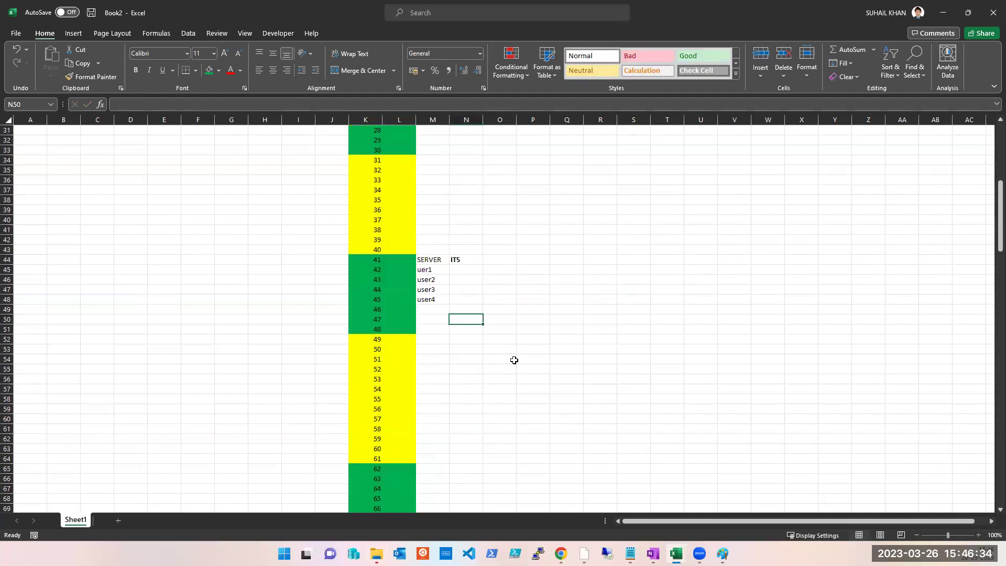
{"action": "scroll", "coordinate": [514, 360], "scroll_direction": "down", "scroll_amount": 20}
{"action": "scroll", "coordinate": [514, 360], "scroll_direction": "down", "scroll_amount": 20}
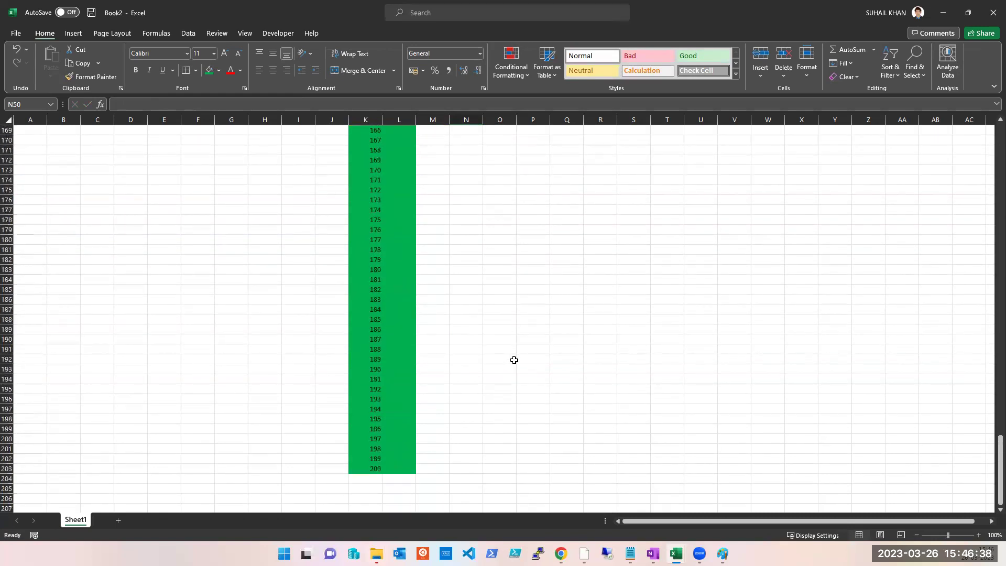
{"action": "scroll", "coordinate": [514, 360], "scroll_direction": "up", "scroll_amount": 20}
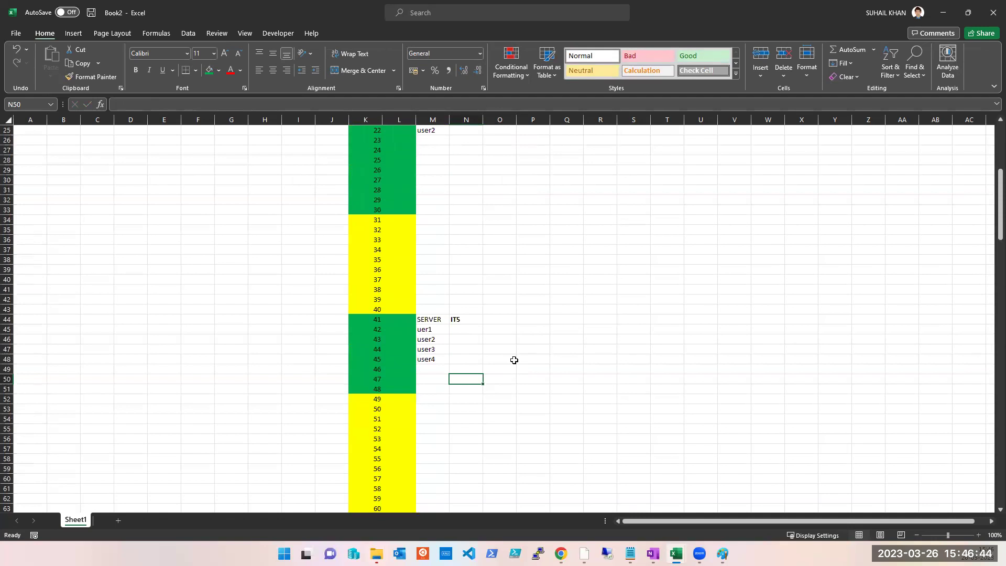
{"action": "scroll", "coordinate": [516, 365], "scroll_direction": "up", "scroll_amount": 2}
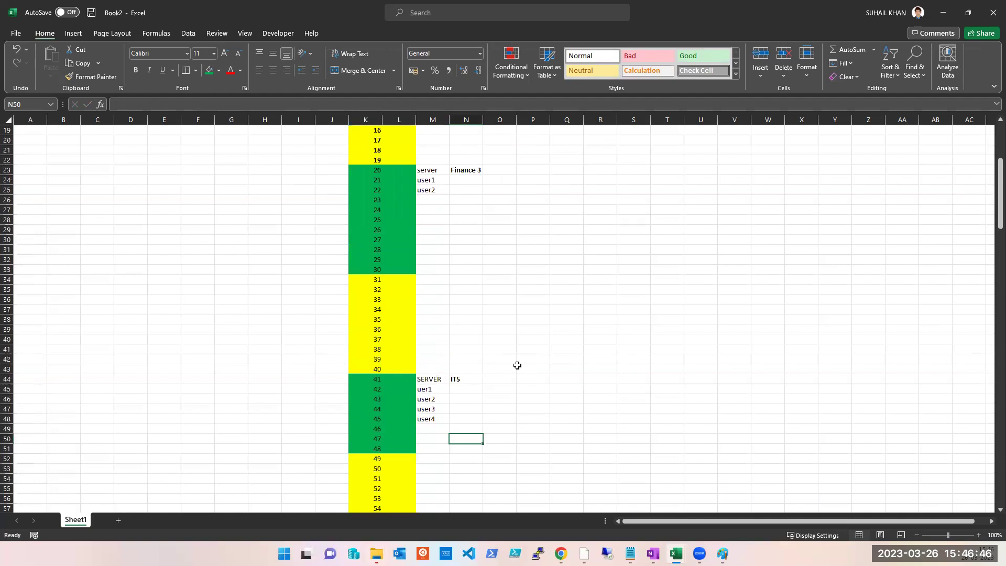
{"action": "scroll", "coordinate": [517, 366], "scroll_direction": "up", "scroll_amount": 2}
{"action": "scroll", "coordinate": [517, 365], "scroll_direction": "down", "scroll_amount": 1}
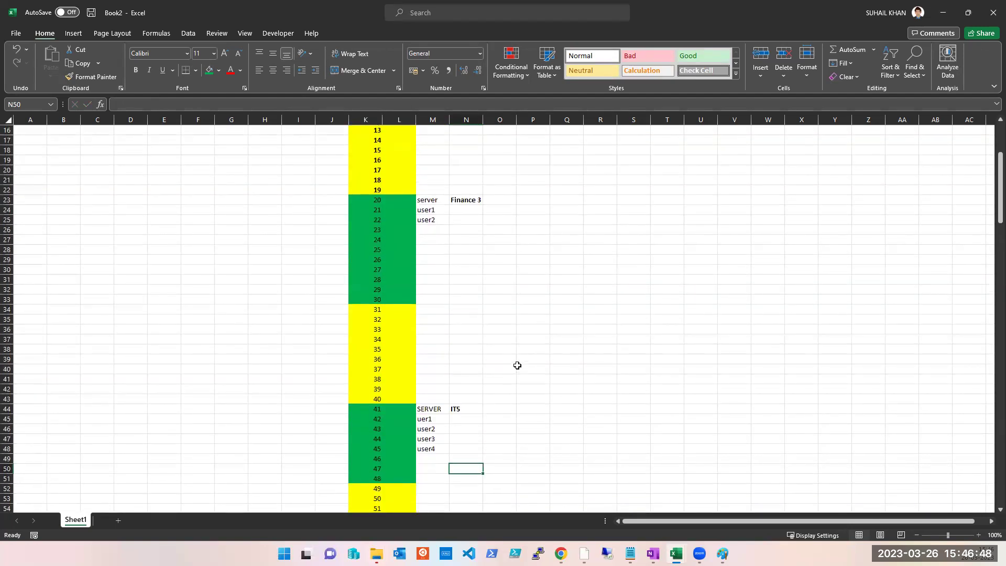
Step: Enter the bold label "CXO 5" in N65, beside the start of the green range at number 62
{"action": "scroll", "coordinate": [518, 366], "scroll_direction": "down", "scroll_amount": 1}
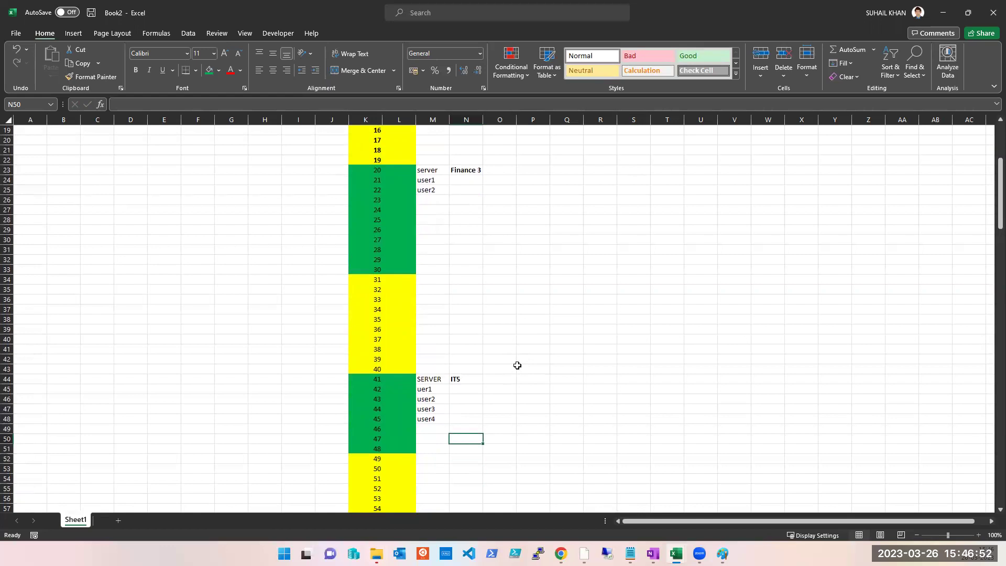
{"action": "scroll", "coordinate": [517, 366], "scroll_direction": "down", "scroll_amount": 6}
{"action": "left_click", "coordinate": [433, 408]}
{"action": "left_click", "coordinate": [459, 408]}
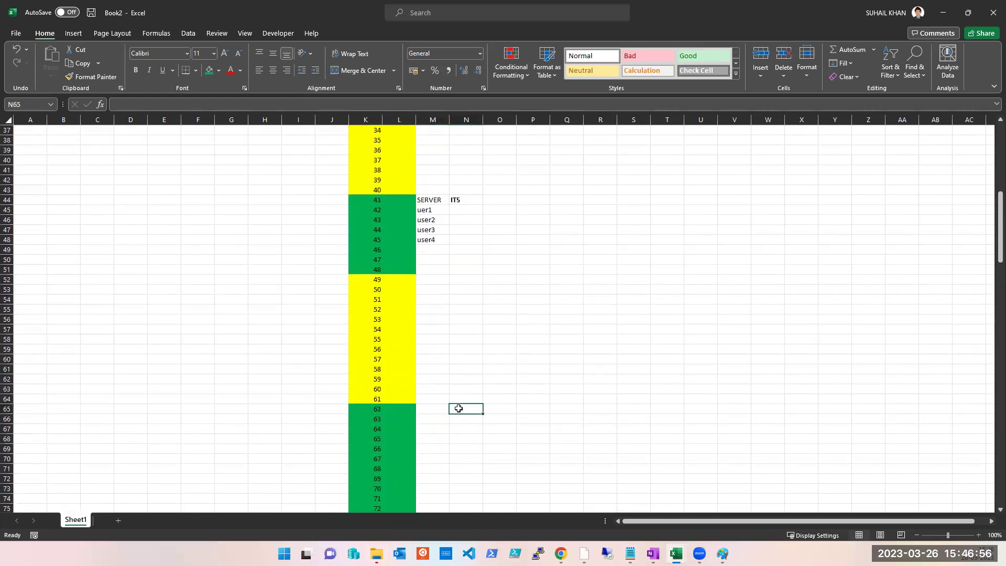
{"action": "type", "text": "CXO 5"}
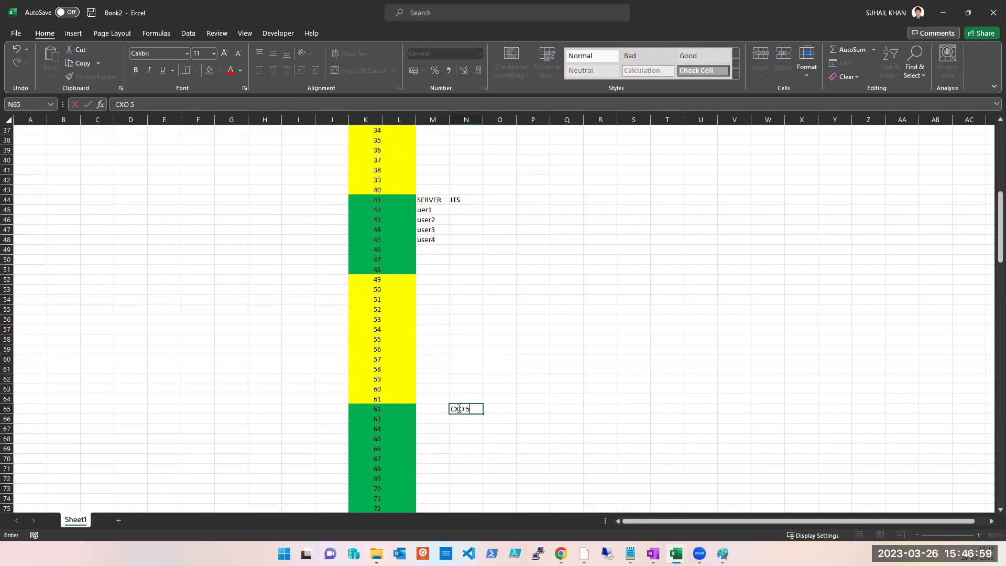
{"action": "key", "text": "ctrl+Return"}
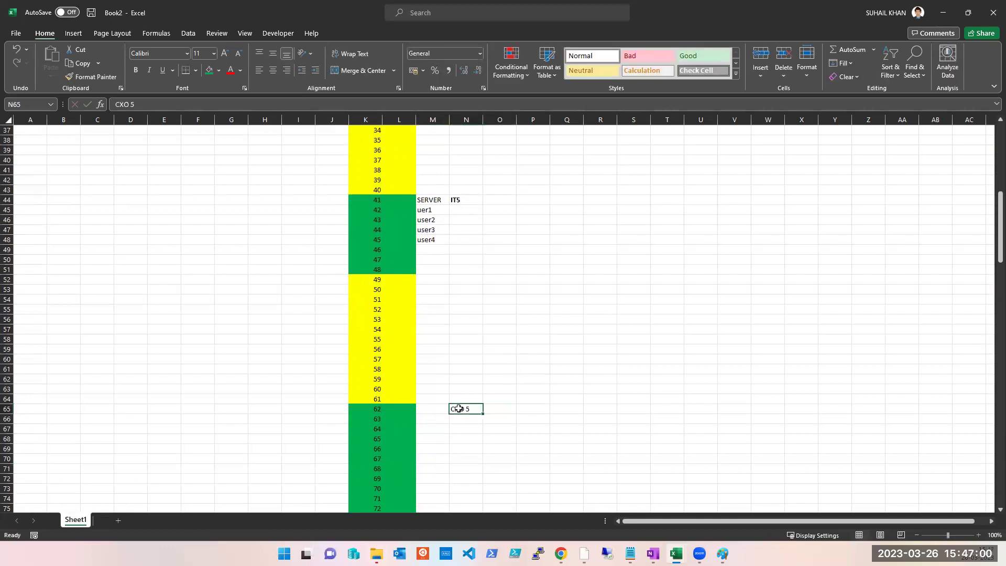
{"action": "key", "text": "ctrl+b"}
Step: List "SERVER", "CEO", "CFO" and "CTO" in M65:M68, next to numbers 62 to 65
{"action": "key", "text": "Left"}
{"action": "type", "text": "server"}
{"action": "key", "text": "Return"}
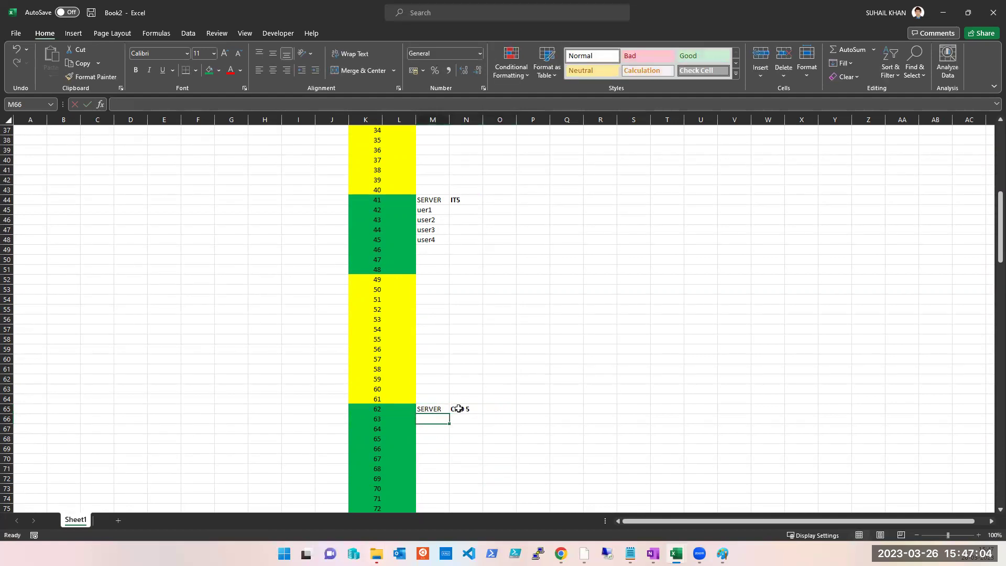
{"action": "type", "text": "CEO"}
{"action": "key", "text": "Return"}
{"action": "type", "text": "CFO"}
{"action": "key", "text": "Return"}
{"action": "type", "text": "CR"}
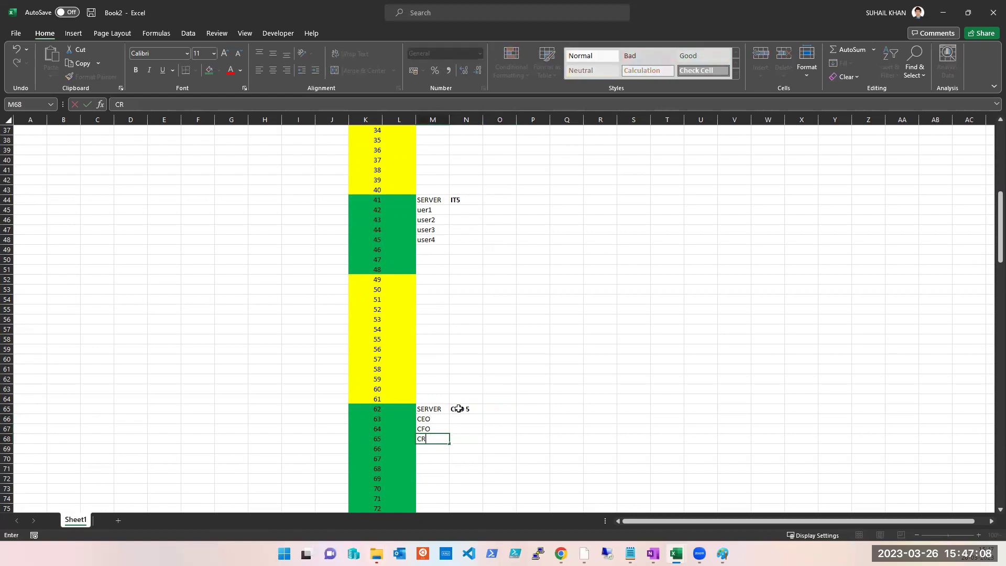
{"action": "key", "text": "BackSpace"}
{"action": "type", "text": "TO"}
{"action": "key", "text": "Tab"}
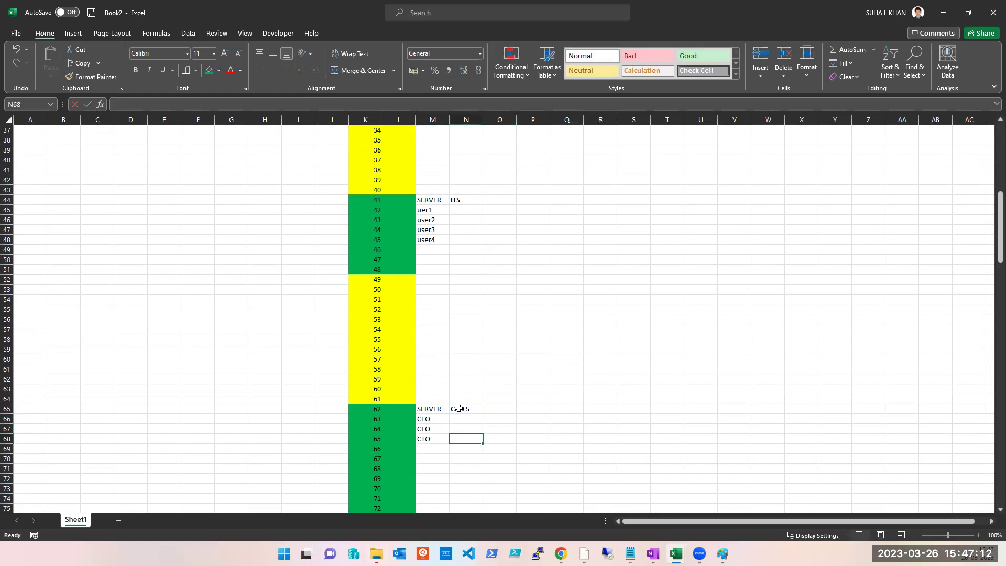
Step: Review the coloured ranges down to number 200 and the Finance, IT and CXO assignments beside them
{"action": "scroll", "coordinate": [392, 438], "scroll_direction": "down", "scroll_amount": 20}
{"action": "scroll", "coordinate": [393, 445], "scroll_direction": "down", "scroll_amount": 20}
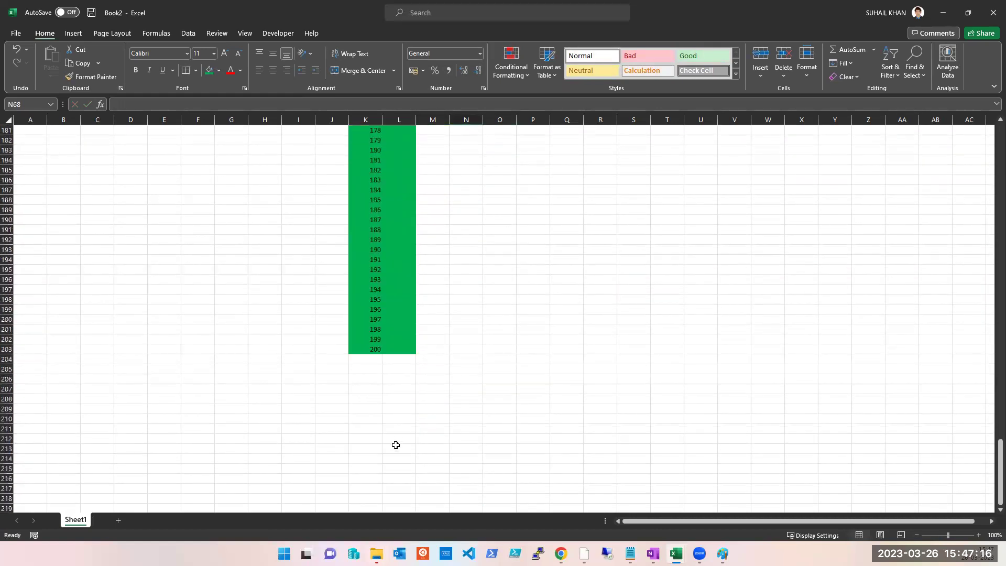
{"action": "scroll", "coordinate": [395, 445], "scroll_direction": "up", "scroll_amount": 20}
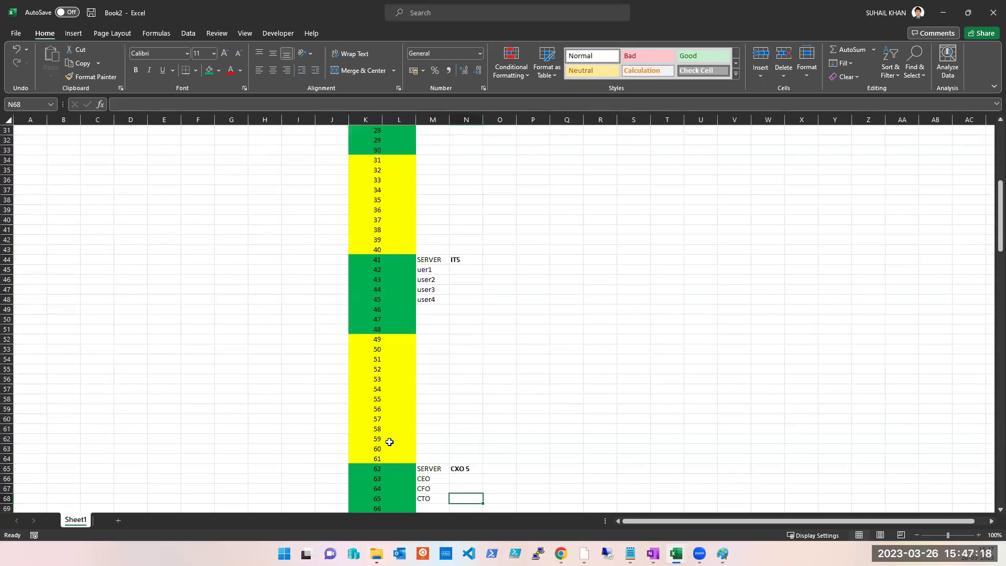
{"action": "scroll", "coordinate": [436, 453], "scroll_direction": "down", "scroll_amount": 1}
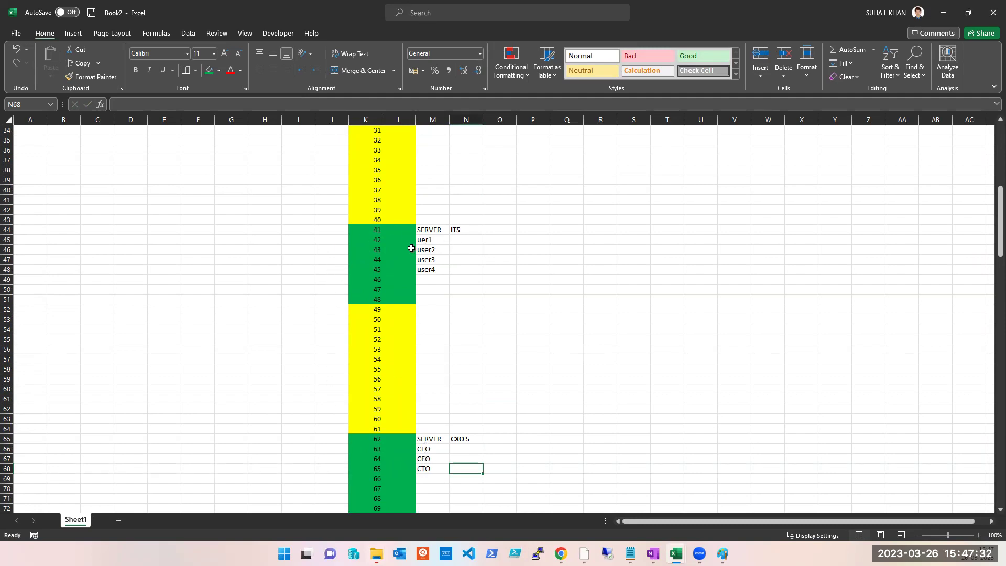
{"action": "scroll", "coordinate": [411, 248], "scroll_direction": "up", "scroll_amount": 4}
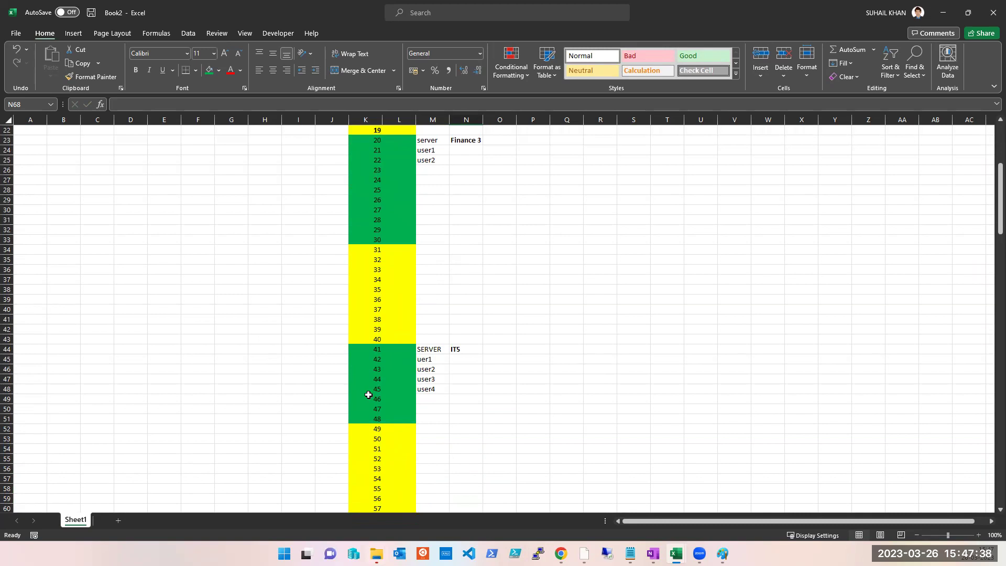
{"action": "scroll", "coordinate": [368, 395], "scroll_direction": "down", "scroll_amount": 8}
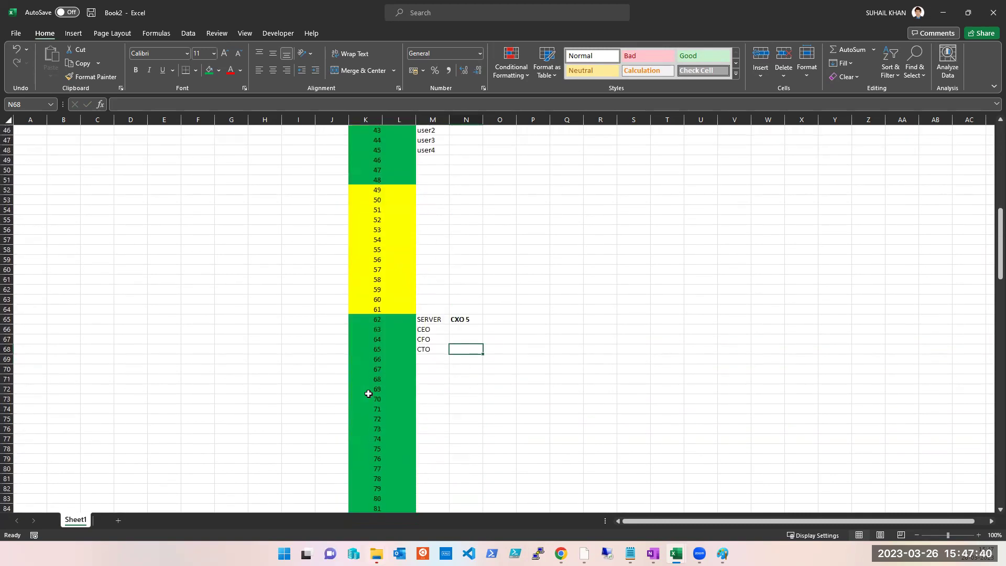
{"action": "scroll", "coordinate": [368, 394], "scroll_direction": "down", "scroll_amount": 4}
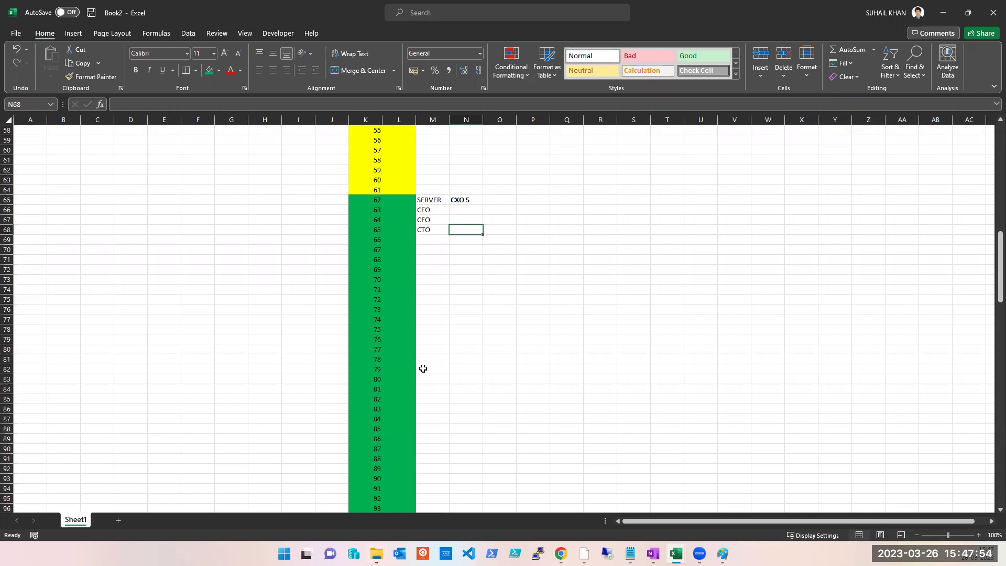
{"action": "left_click_drag", "start_coordinate": [392, 203], "coordinate": [408, 479]}
{"action": "left_click", "coordinate": [489, 359]}
{"action": "left_click", "coordinate": [452, 198]}
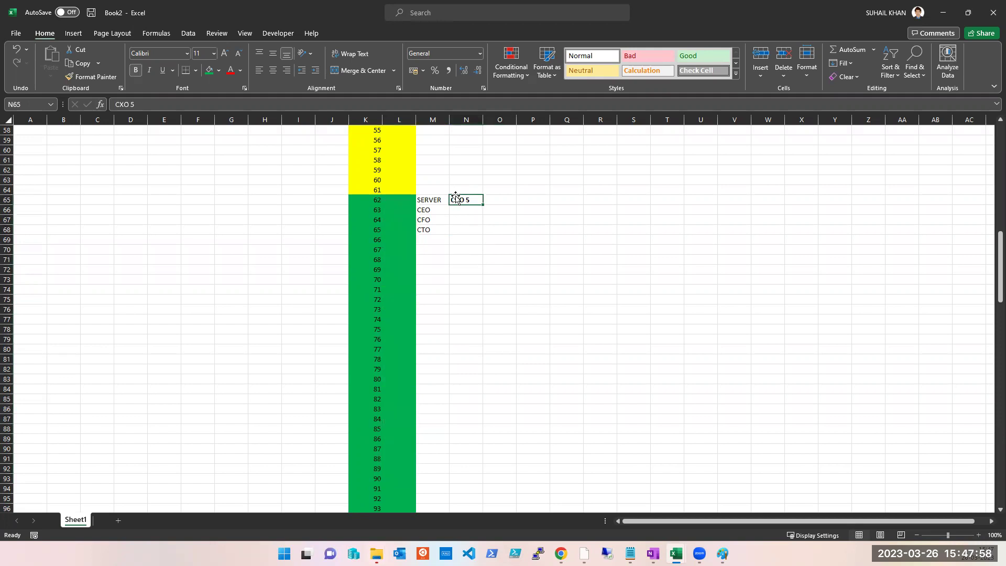
{"action": "left_click", "coordinate": [380, 200]}
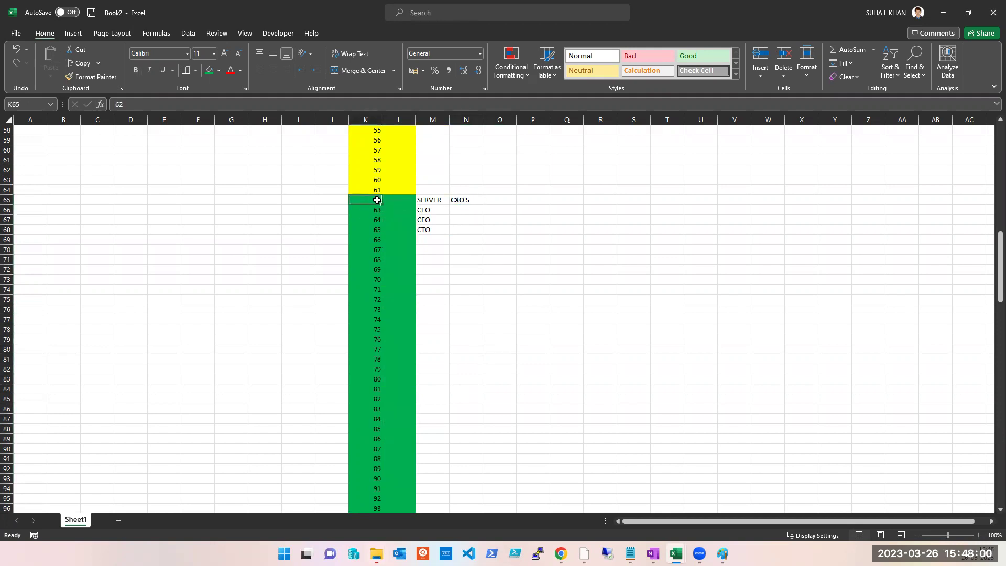
Step: Enter "SERVER" in M78 beside number 75, and clear that cell again
{"action": "left_click", "coordinate": [394, 329]}
{"action": "key", "text": "Right"}
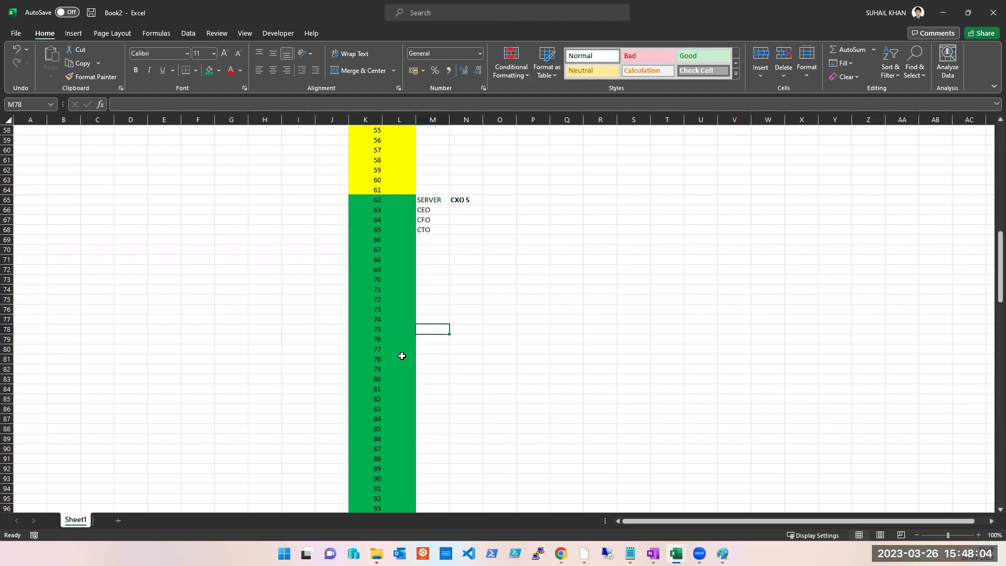
{"action": "type", "text": "SERVER"}
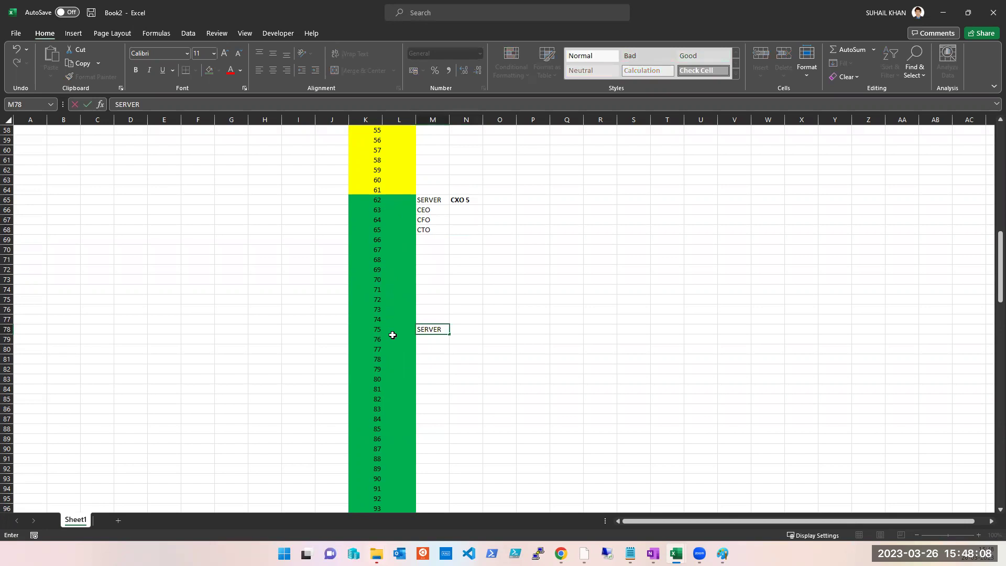
{"action": "left_click", "coordinate": [438, 348]}
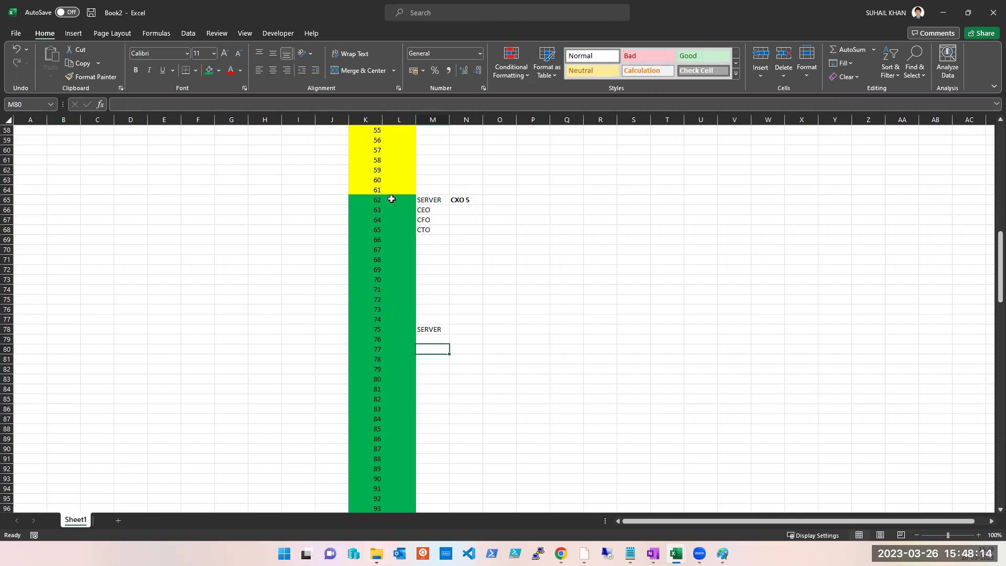
{"action": "left_click", "coordinate": [435, 331]}
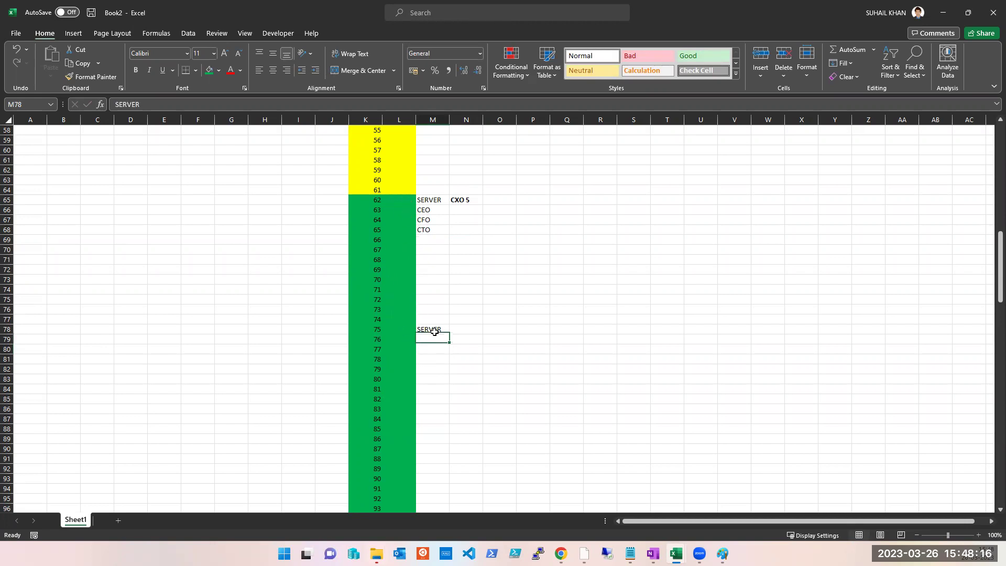
{"action": "key", "text": "Delete"}
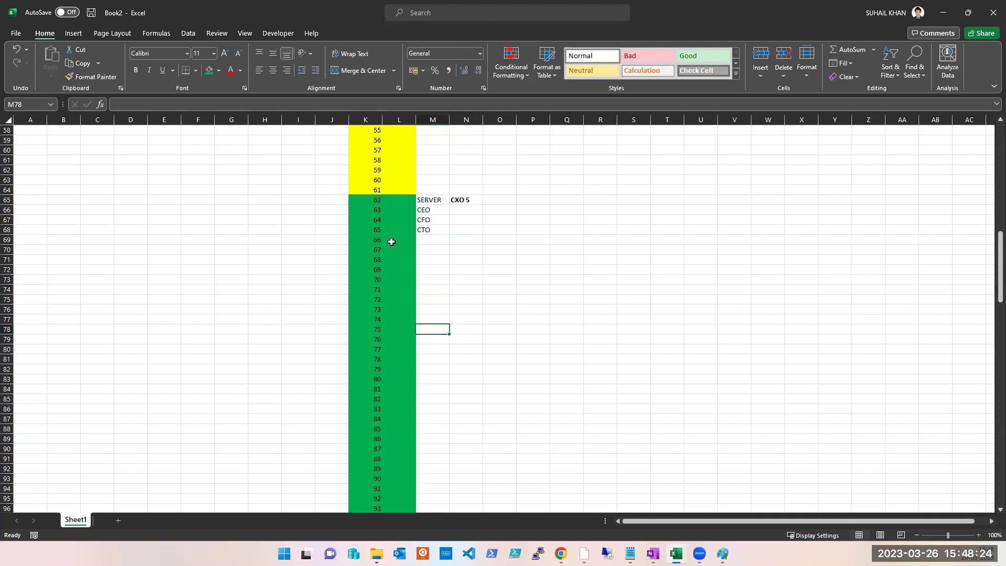
Step: Enter the label "CLASSA" in I23, beside the green Finance range 20 to 30
{"action": "scroll", "coordinate": [396, 278], "scroll_direction": "up", "scroll_amount": 2}
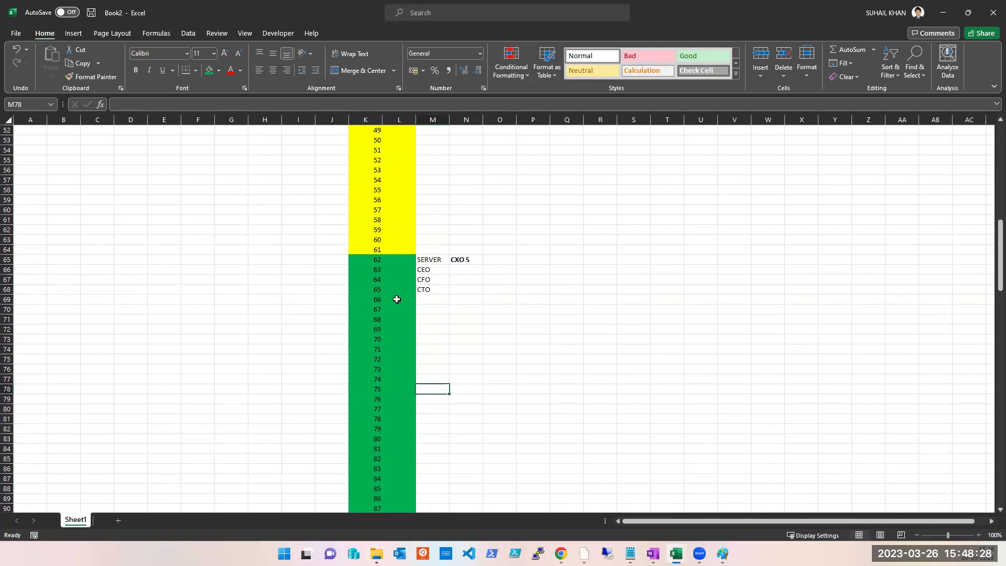
{"action": "scroll", "coordinate": [388, 294], "scroll_direction": "down", "scroll_amount": 9}
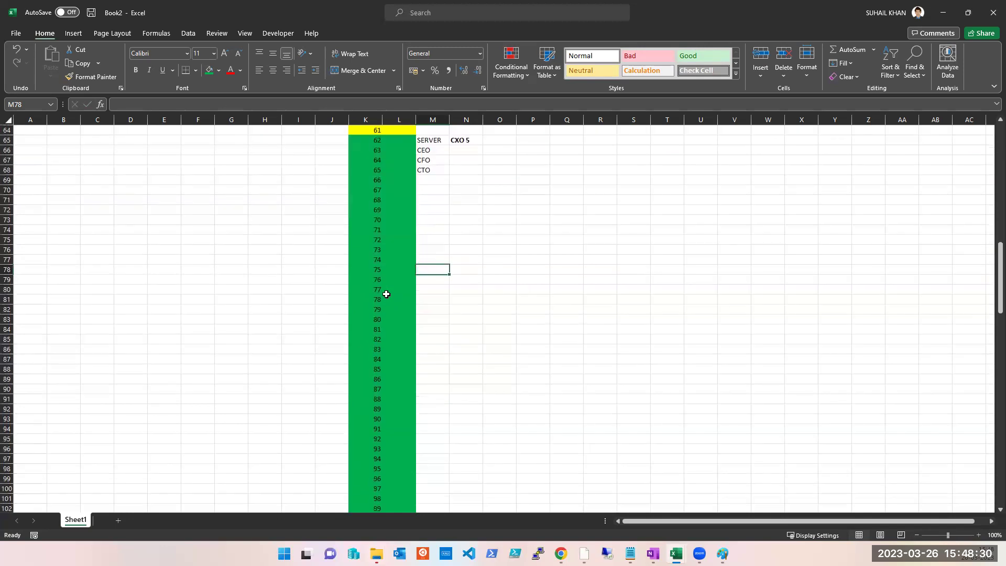
{"action": "scroll", "coordinate": [378, 444], "scroll_direction": "up", "scroll_amount": 19}
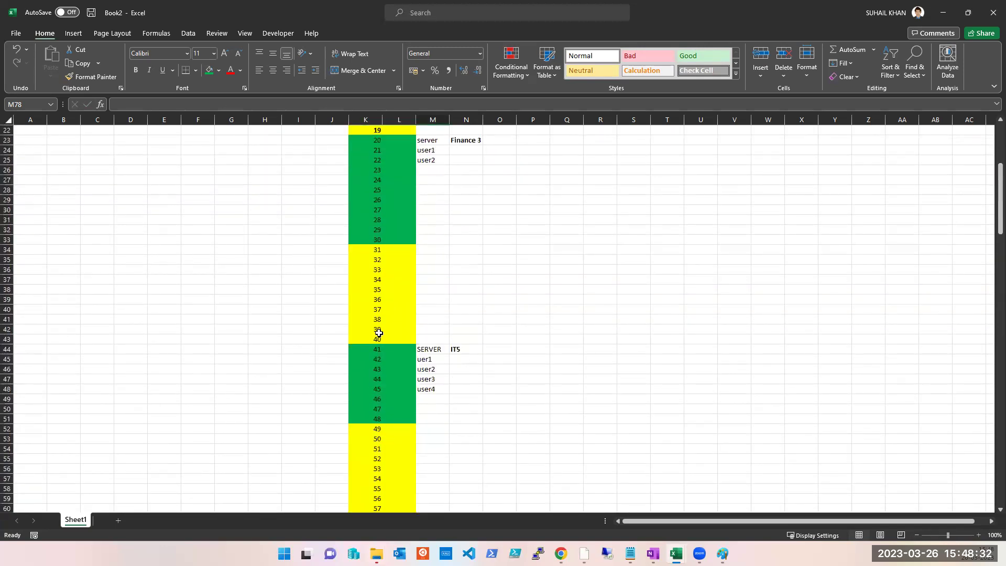
{"action": "scroll", "coordinate": [386, 171], "scroll_direction": "up", "scroll_amount": 2}
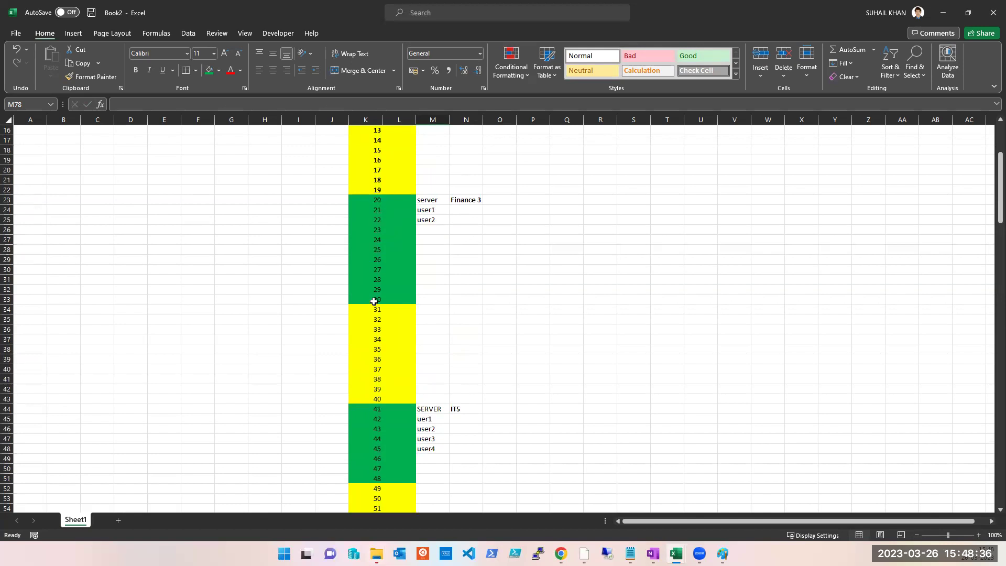
{"action": "left_click_drag", "start_coordinate": [377, 200], "coordinate": [402, 290]}
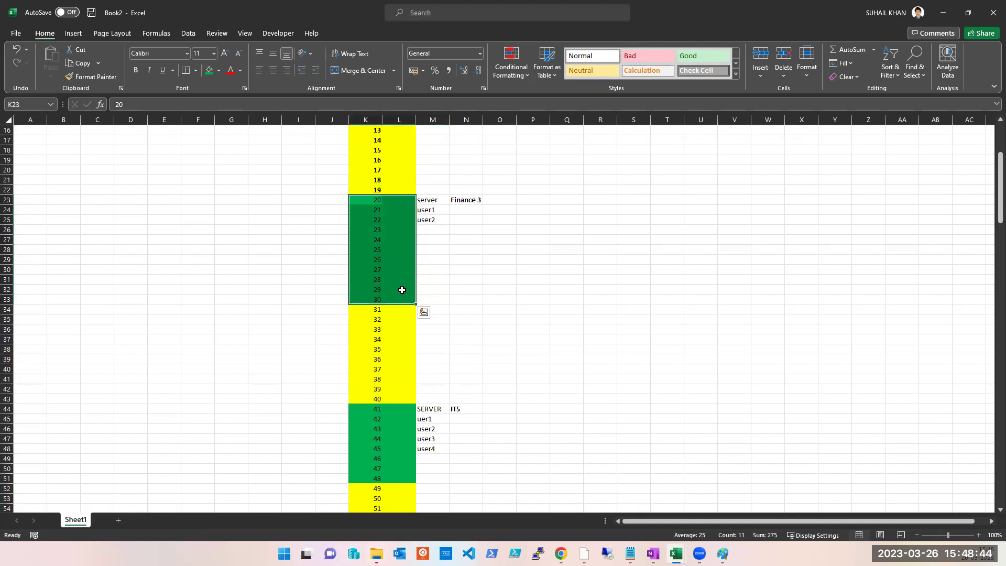
{"action": "left_click", "coordinate": [297, 202]}
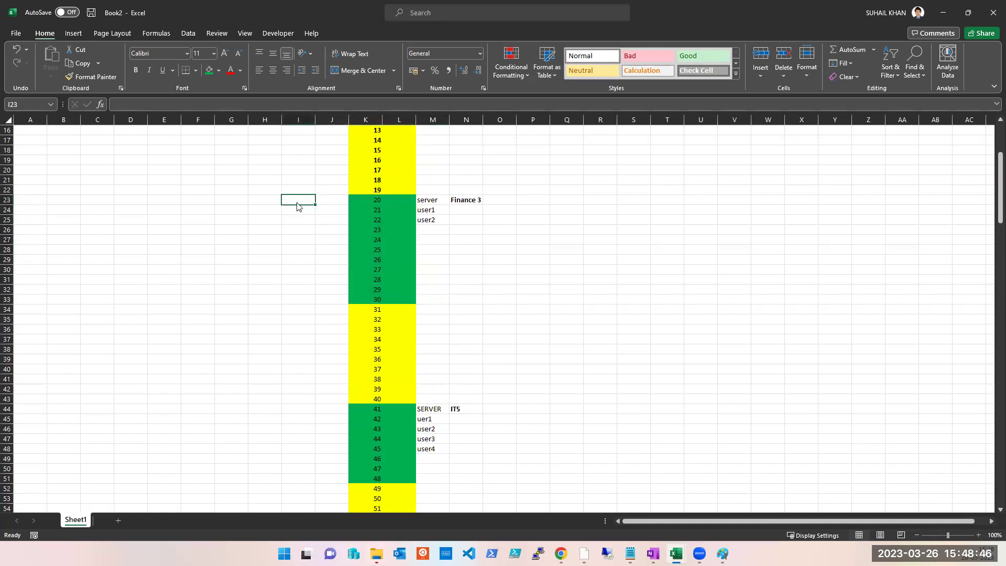
{"action": "type", "text": "CLASSA"}
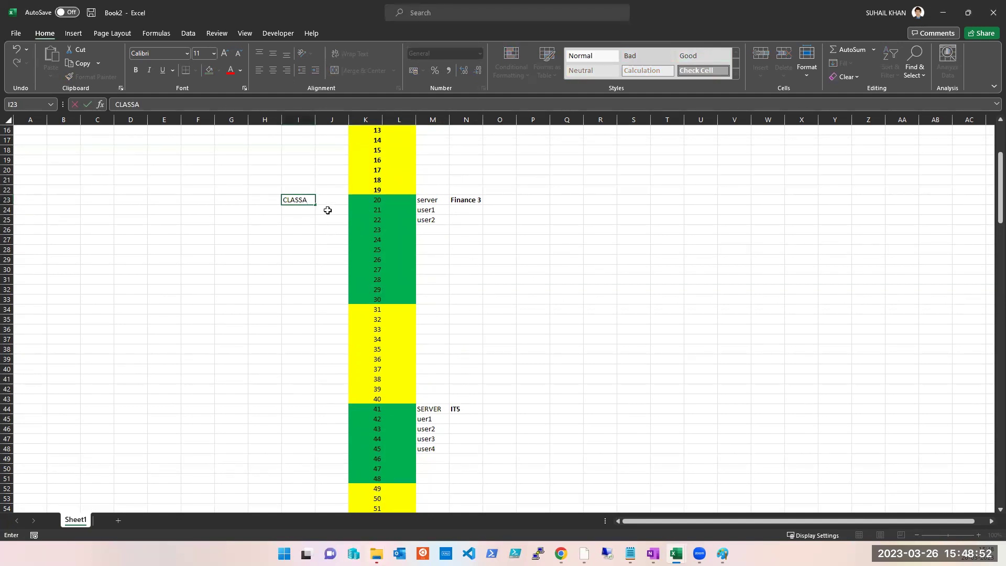
{"action": "left_click", "coordinate": [329, 210]}
Step: Make the class label in I23 bold and correct its text to "CLASS A"
{"action": "left_click_drag", "start_coordinate": [371, 198], "coordinate": [386, 302]}
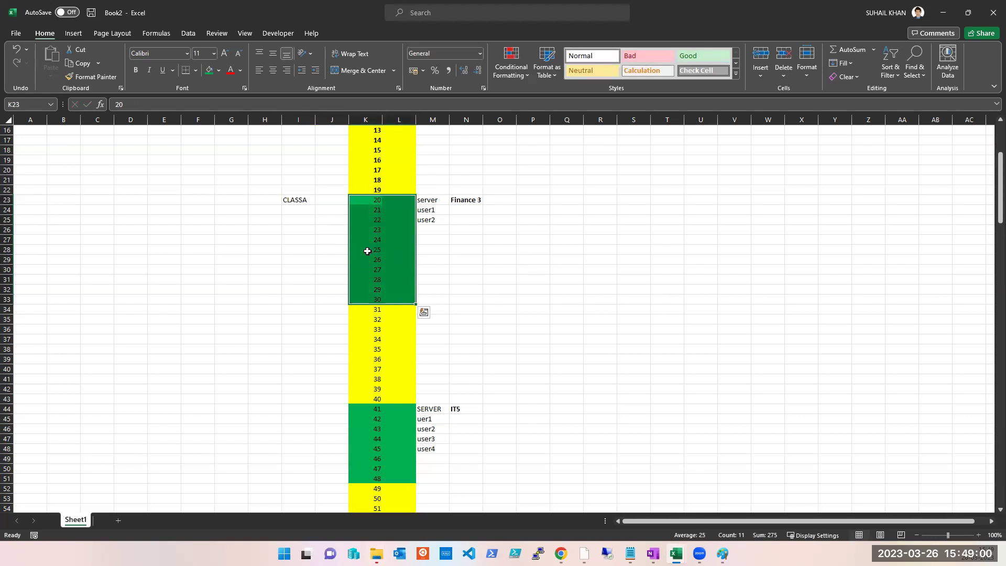
{"action": "left_click", "coordinate": [289, 201]}
{"action": "key", "text": "ctrl+b"}
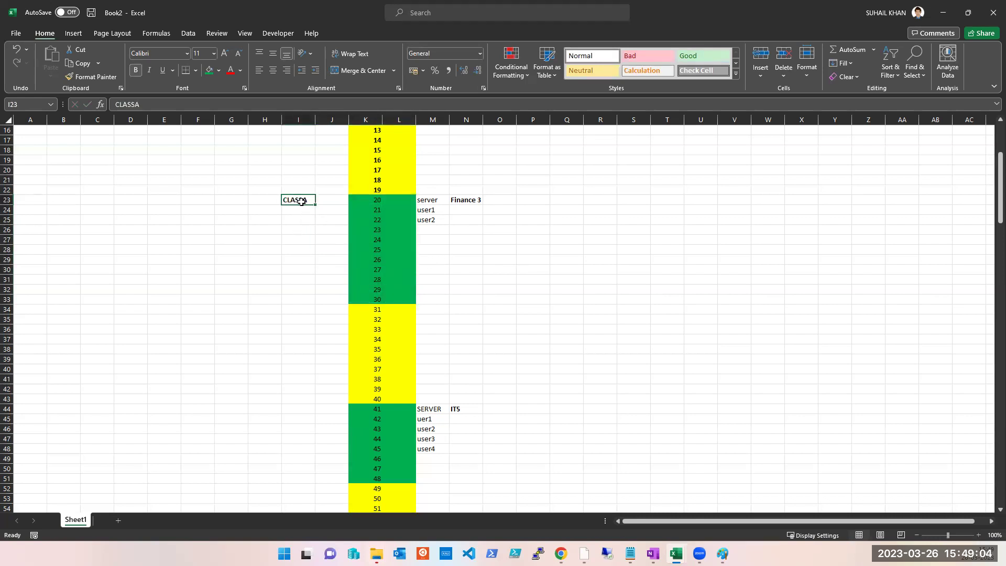
{"action": "double_click", "coordinate": [302, 200]}
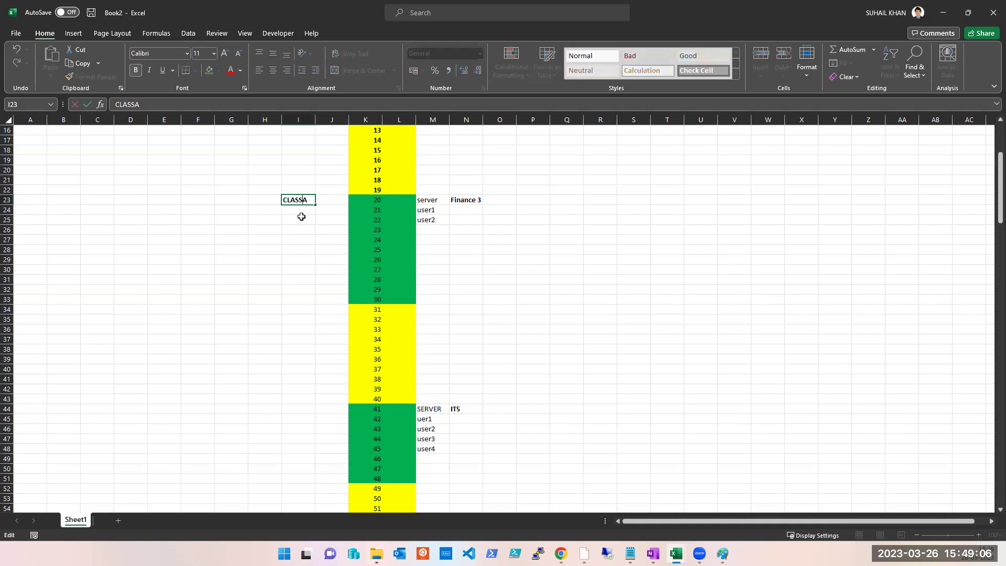
{"action": "left_click", "coordinate": [501, 243]}
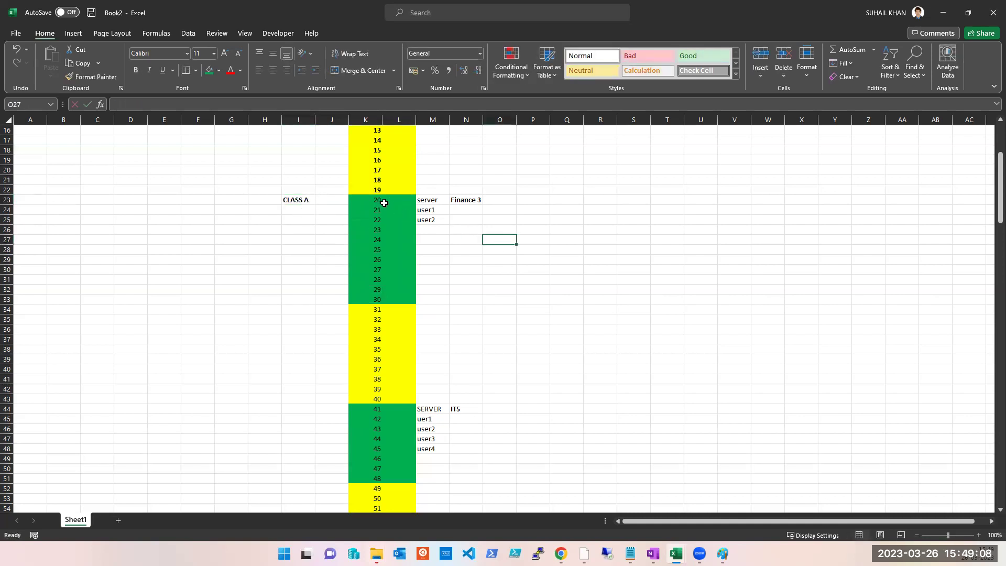
Step: Copy the "CLASS A" label to I44 beside the IT range and change the copy to "CLASS B"
{"action": "left_click", "coordinate": [377, 199]}
{"action": "left_click_drag", "start_coordinate": [385, 263], "coordinate": [389, 287]}
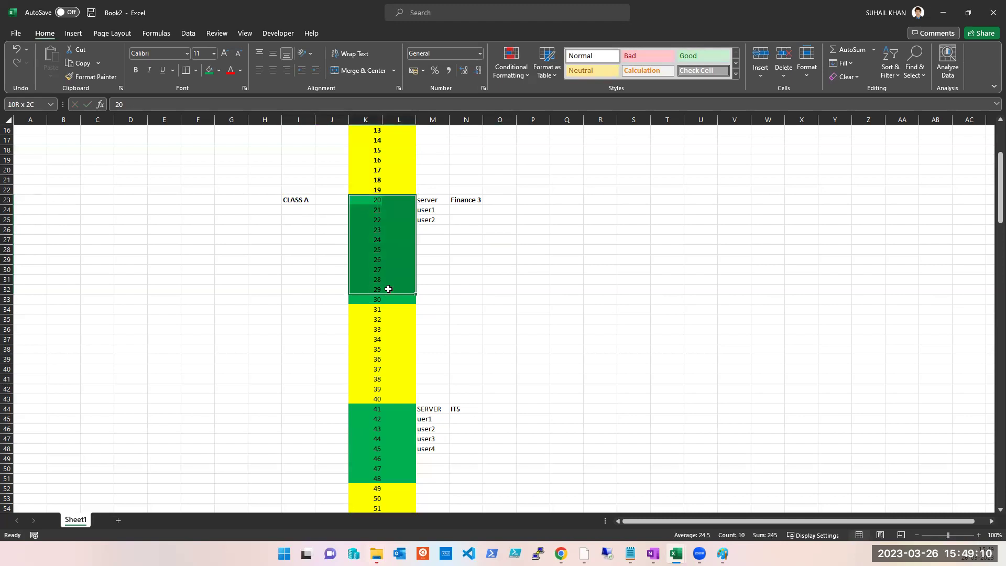
{"action": "left_click", "coordinate": [655, 329]}
{"action": "left_click", "coordinate": [308, 408]}
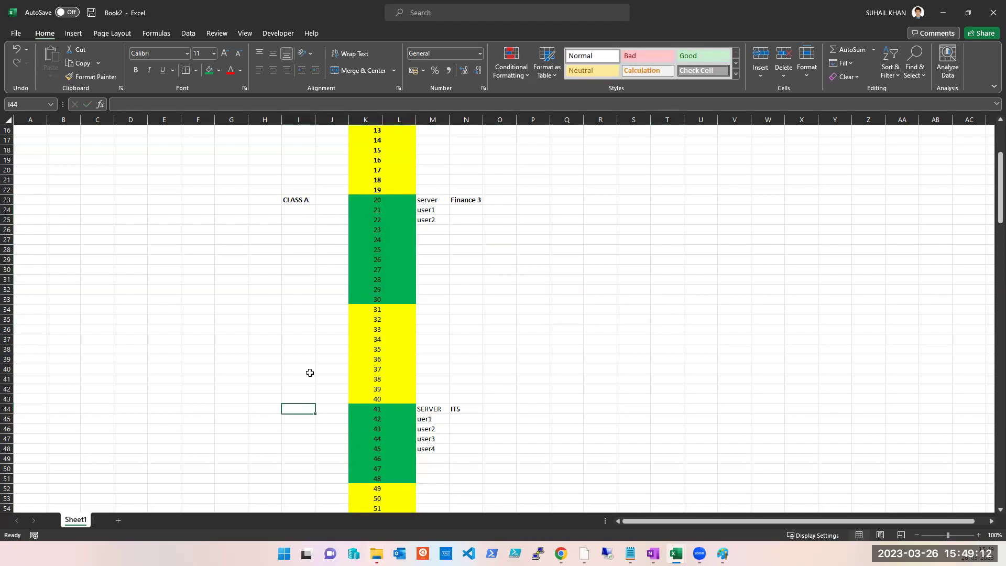
{"action": "left_click", "coordinate": [294, 200]}
{"action": "key", "text": "ctrl+c"}
{"action": "left_click", "coordinate": [300, 408]}
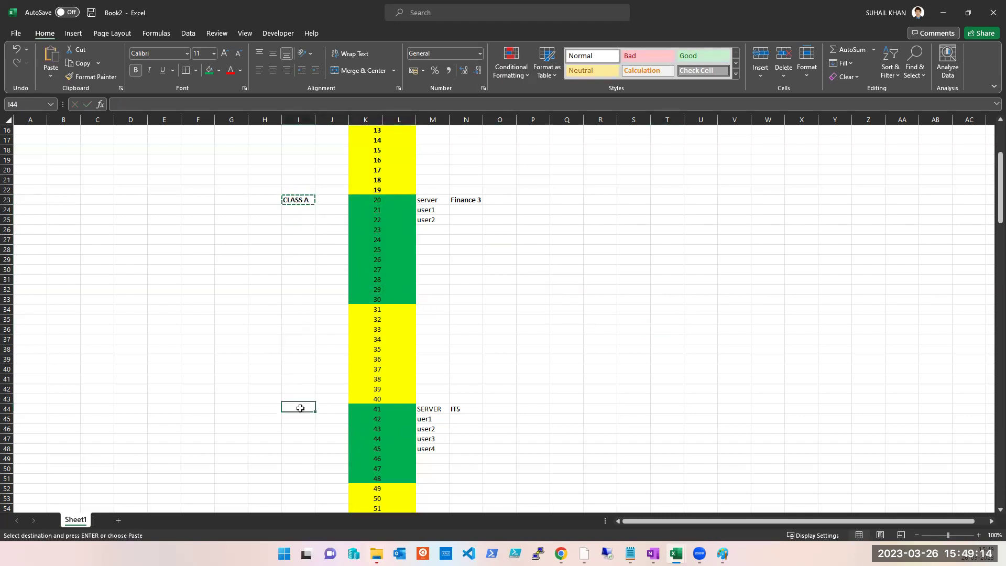
{"action": "key", "text": "ctrl+v"}
{"action": "key", "text": "F2"}
{"action": "type", "text": "B"}
{"action": "left_click", "coordinate": [611, 457]}
{"action": "scroll", "coordinate": [438, 413], "scroll_direction": "down", "scroll_amount": 7}
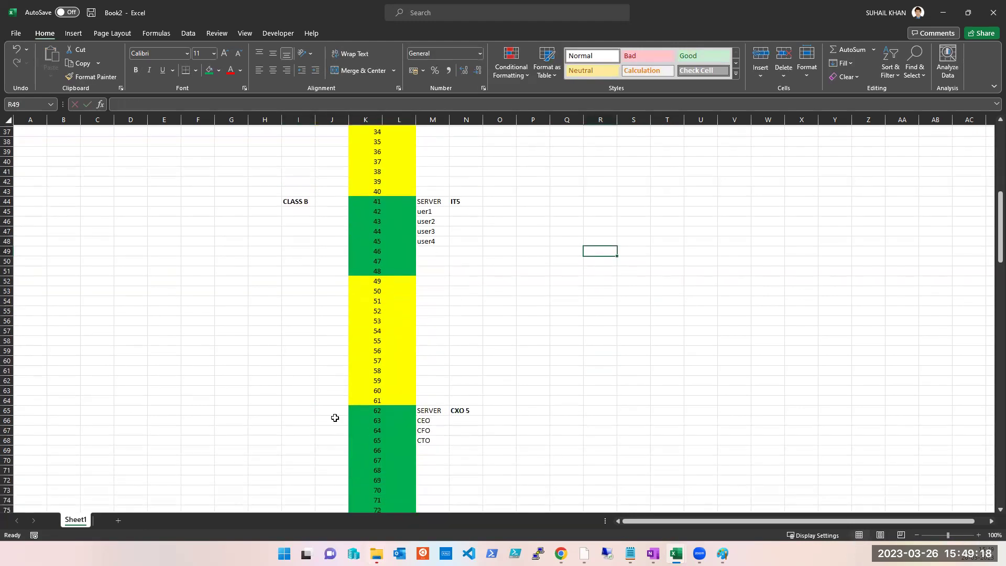
Step: Copy the "CLASS B" label to I65 beside the CXO range and change the copy to "CLASS C"
{"action": "left_click", "coordinate": [304, 410]}
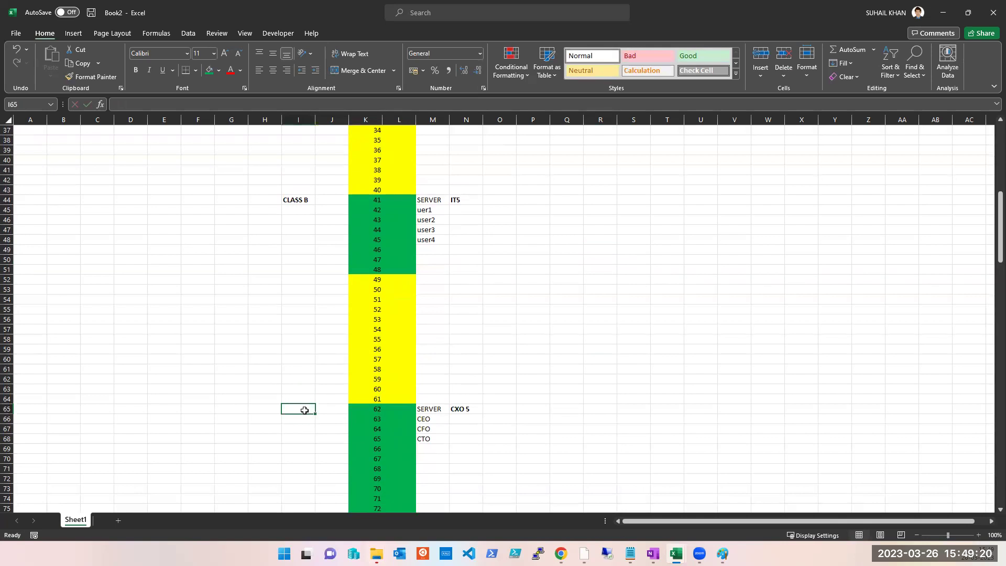
{"action": "left_click", "coordinate": [296, 198]}
{"action": "key", "text": "ctrl+c"}
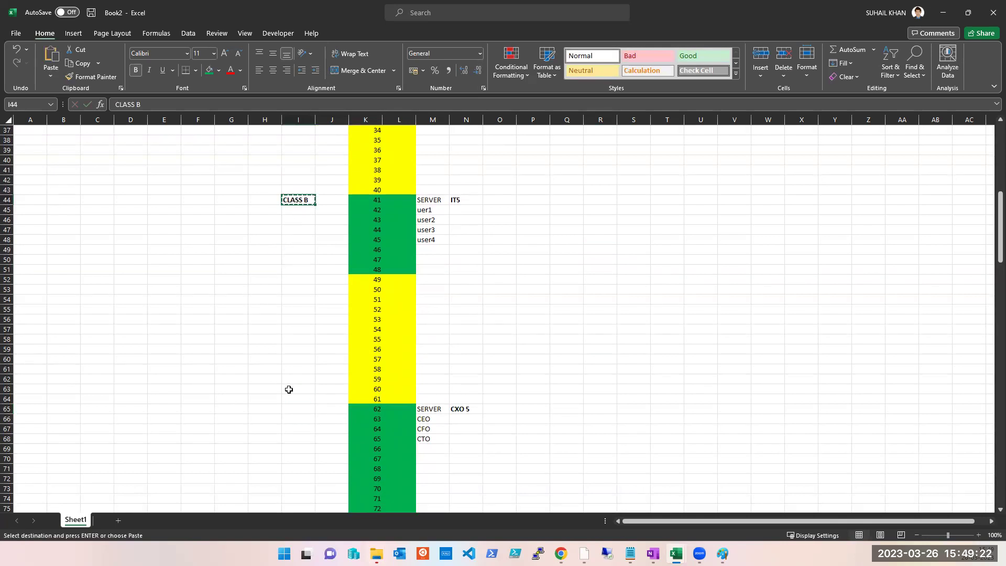
{"action": "left_click", "coordinate": [305, 410]}
{"action": "key", "text": "ctrl+v"}
{"action": "double_click", "coordinate": [307, 410]}
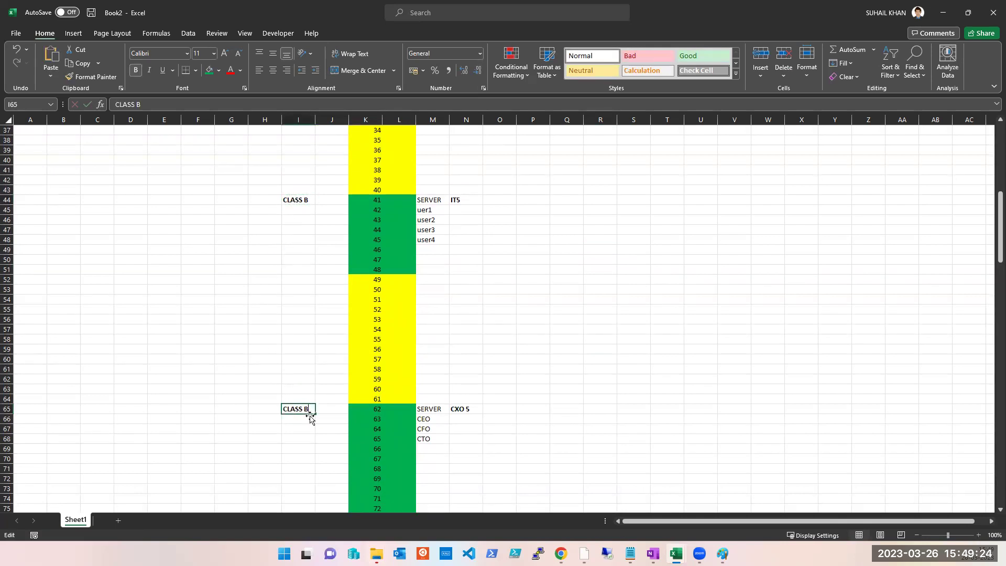
{"action": "key", "text": "BackSpace"}
{"action": "type", "text": "C"}
{"action": "left_click", "coordinate": [674, 423]}
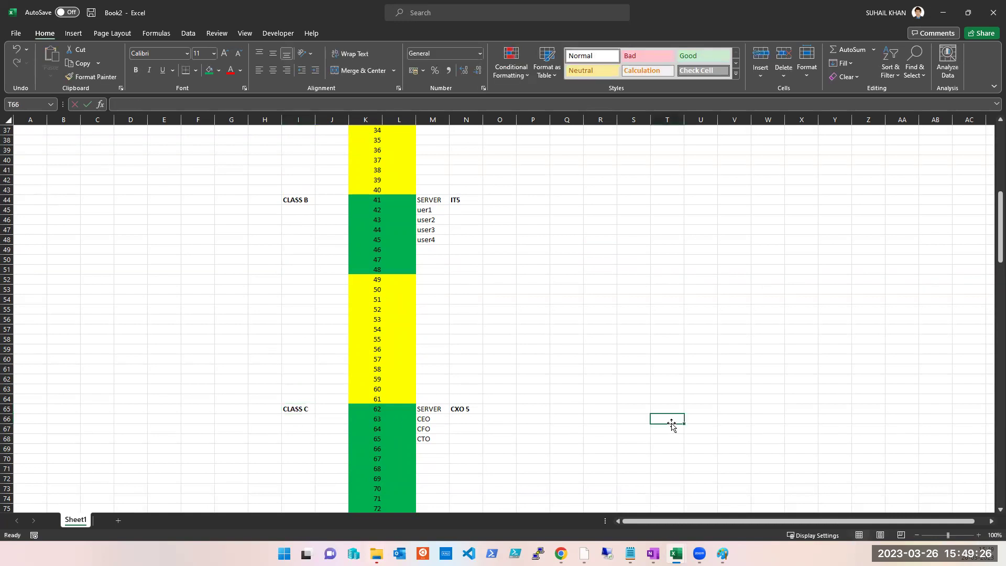
Step: Review the class labels along the number series, examining the Finance block's numbers, server and users beside "CLASS A"
{"action": "scroll", "coordinate": [384, 391], "scroll_direction": "down", "scroll_amount": 5}
{"action": "scroll", "coordinate": [423, 384], "scroll_direction": "down", "scroll_amount": 5}
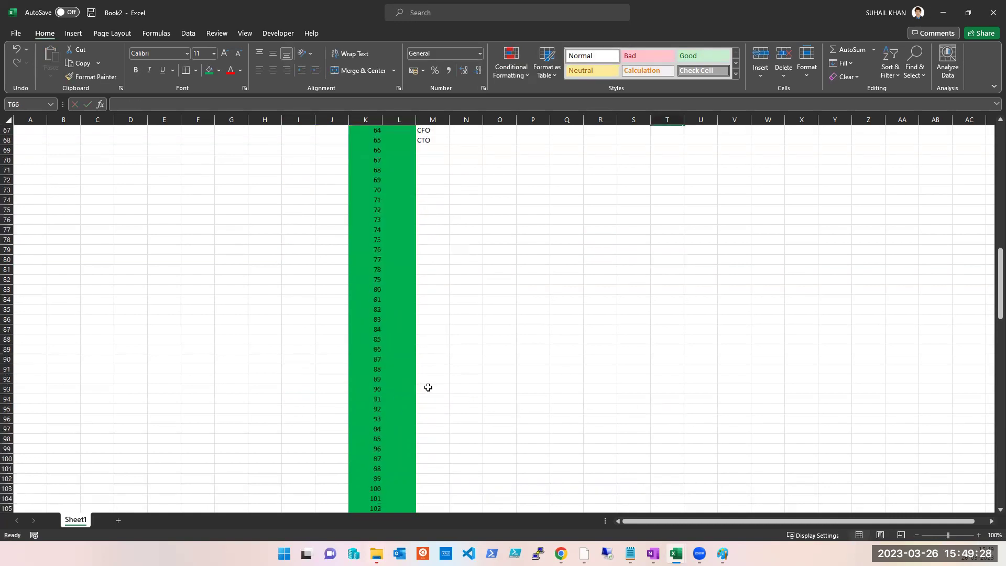
{"action": "scroll", "coordinate": [427, 386], "scroll_direction": "up", "scroll_amount": 14}
{"action": "scroll", "coordinate": [429, 382], "scroll_direction": "up", "scroll_amount": 2}
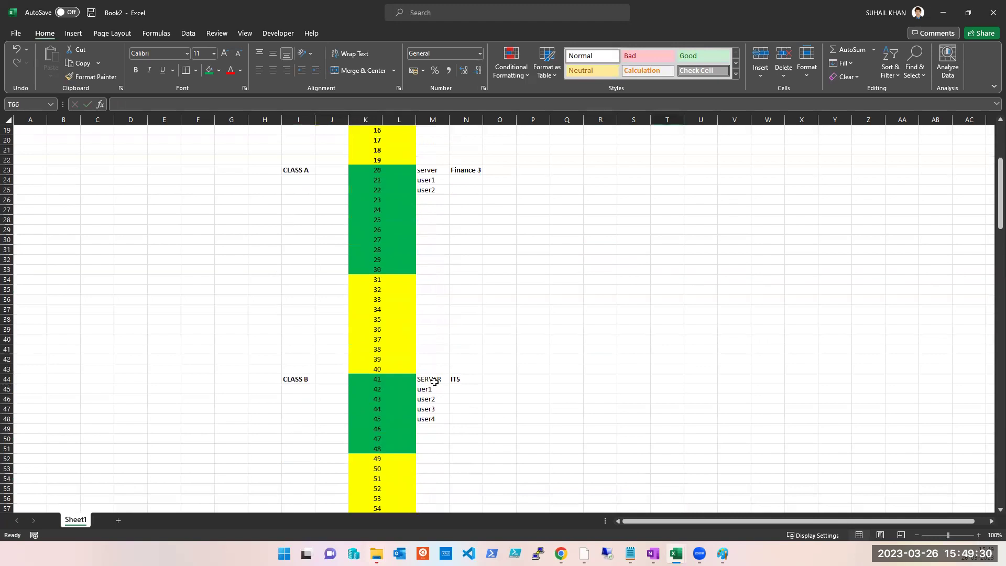
{"action": "scroll", "coordinate": [500, 273], "scroll_direction": "up", "scroll_amount": 4}
{"action": "left_click", "coordinate": [530, 337]}
{"action": "left_click", "coordinate": [360, 330]}
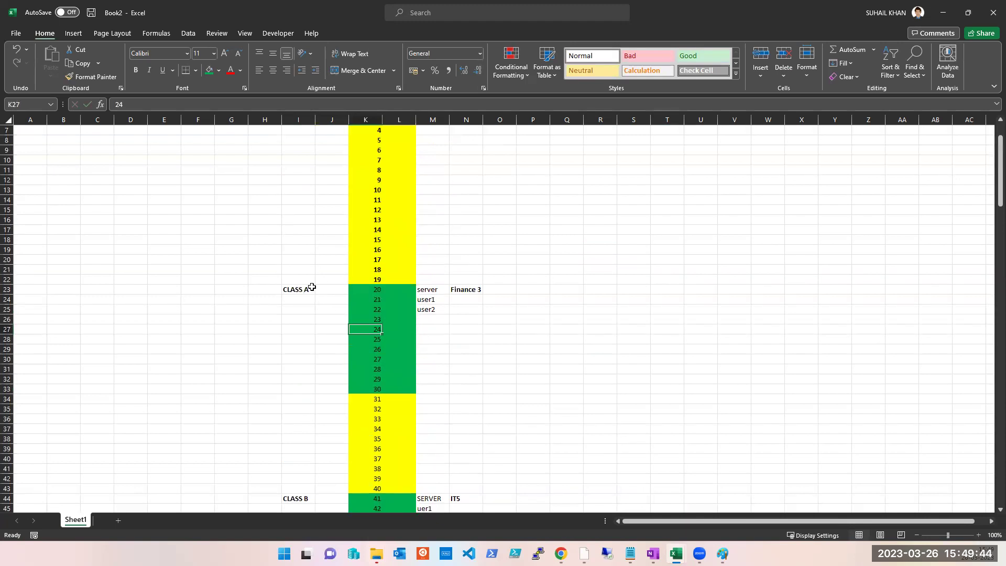
{"action": "left_click", "coordinate": [485, 328]}
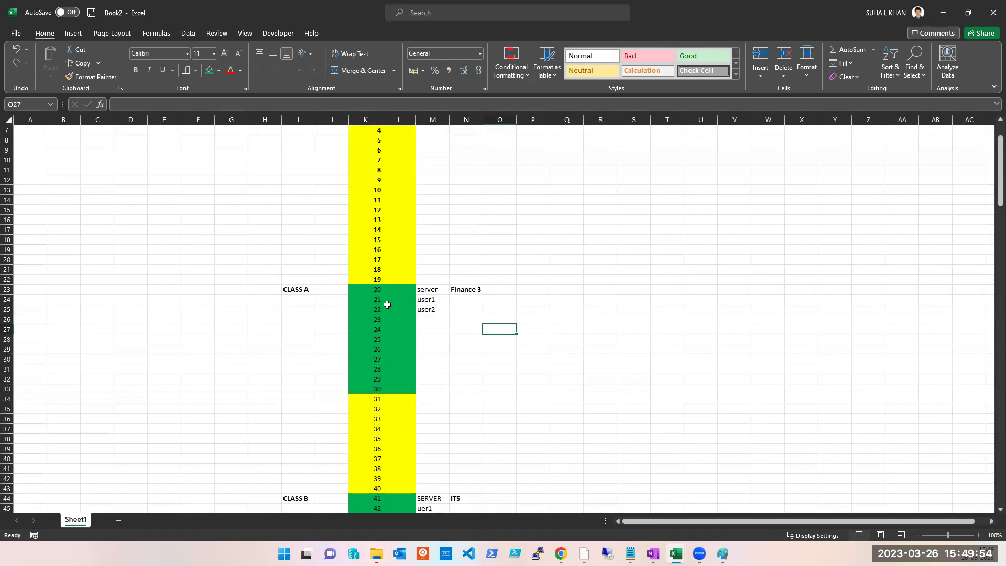
{"action": "left_click", "coordinate": [304, 291]}
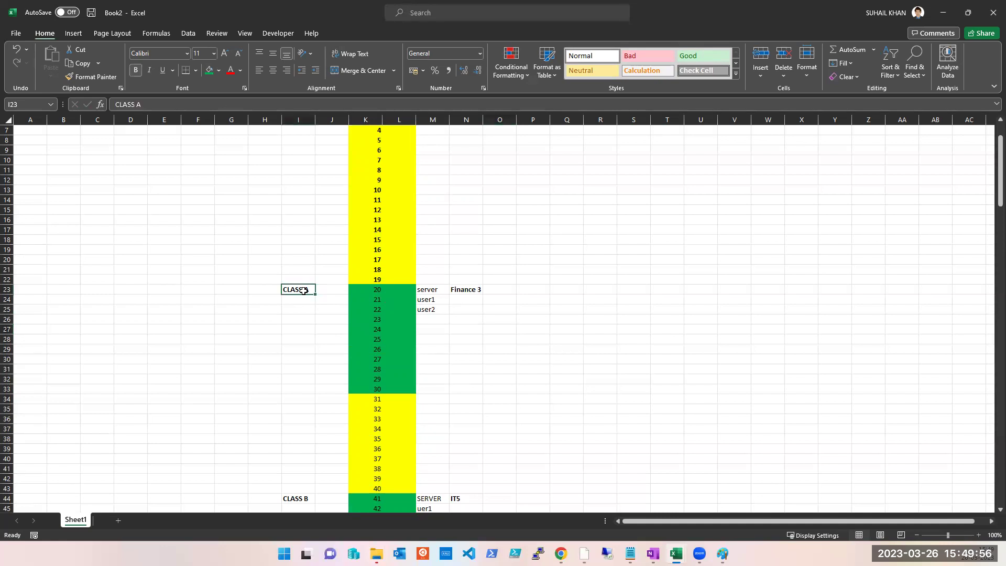
{"action": "left_click", "coordinate": [489, 338]}
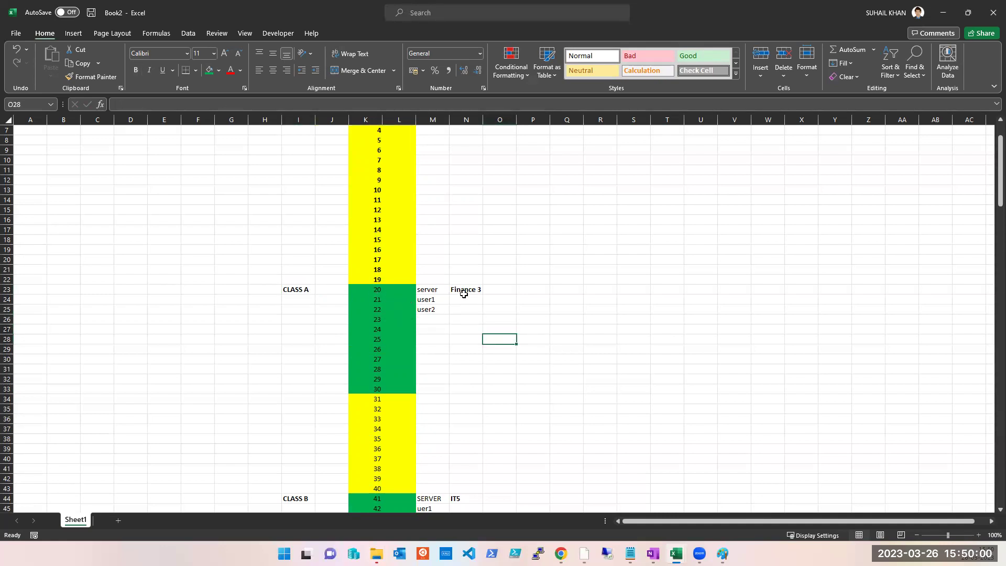
{"action": "left_click_drag", "start_coordinate": [377, 290], "coordinate": [407, 333]}
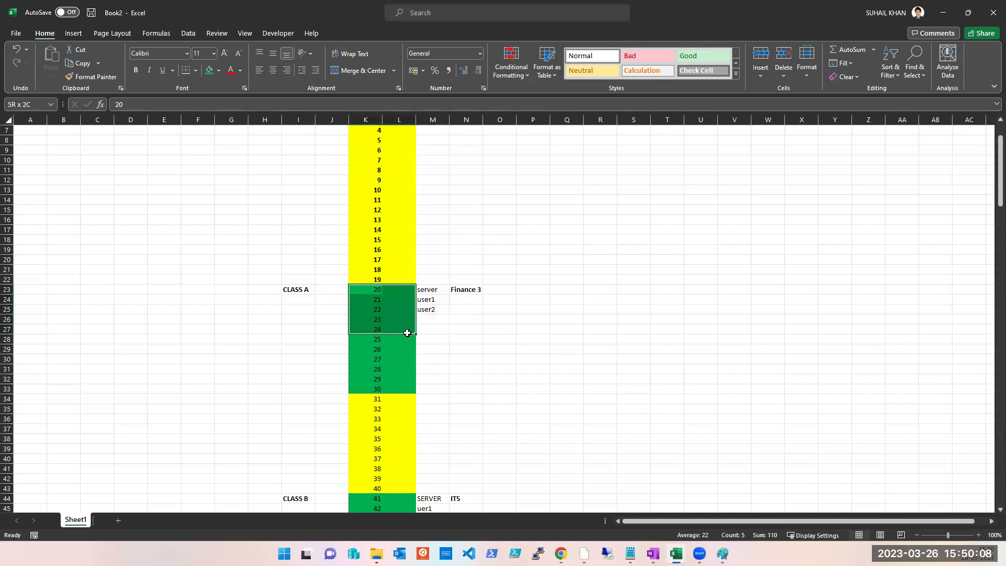
{"action": "left_click_drag", "start_coordinate": [407, 333], "coordinate": [444, 332]}
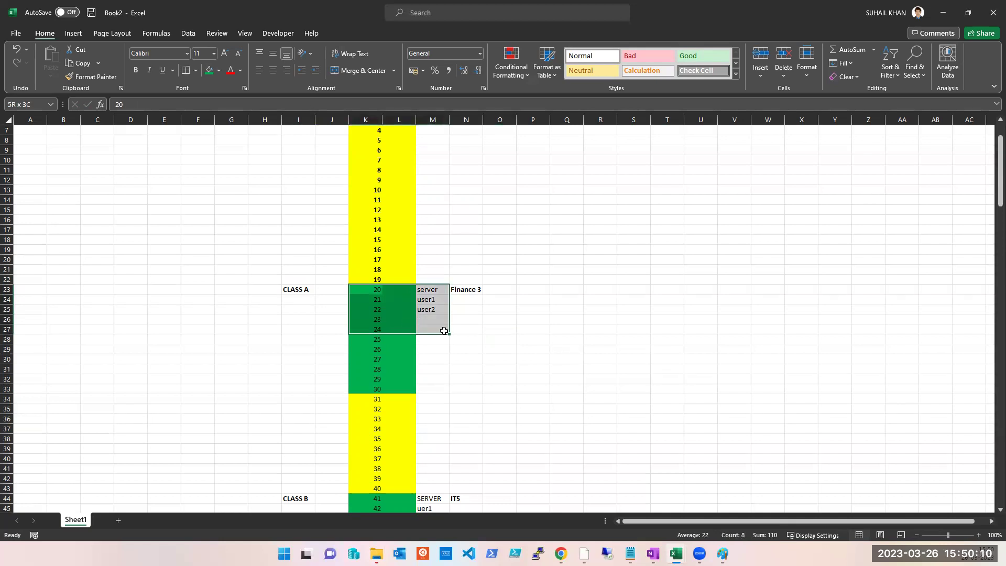
Step: Replace the class label in I23 beside the Finance range with "cider 1"
{"action": "left_click", "coordinate": [294, 296]}
{"action": "left_click", "coordinate": [293, 288]}
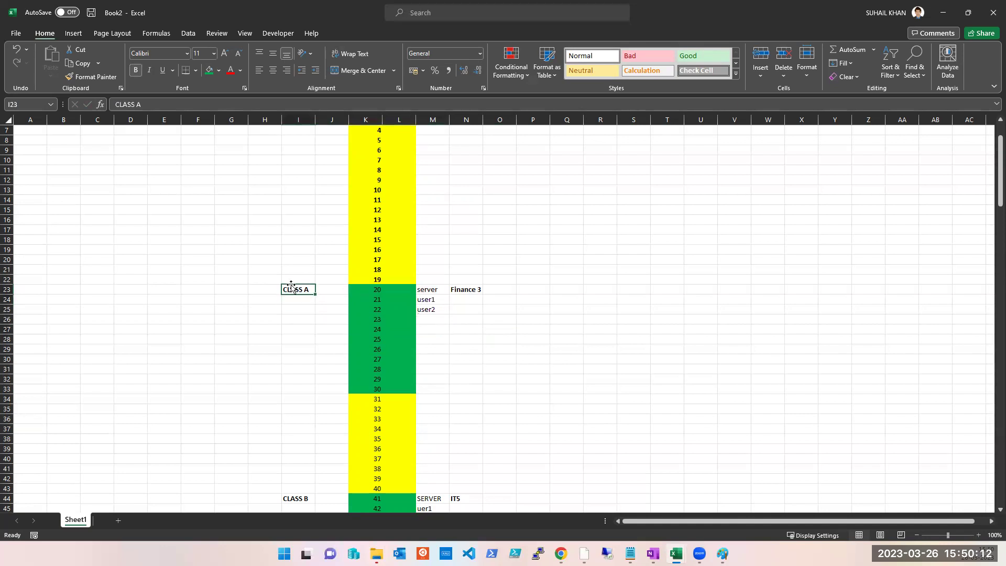
{"action": "type", "text": "cider 1"}
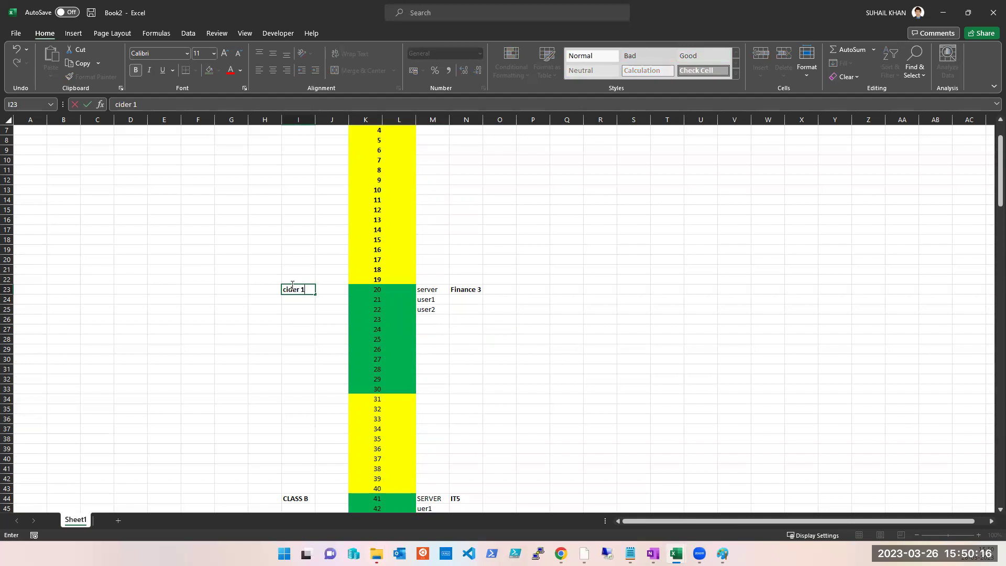
{"action": "left_click", "coordinate": [466, 359]}
{"action": "left_click", "coordinate": [373, 328]}
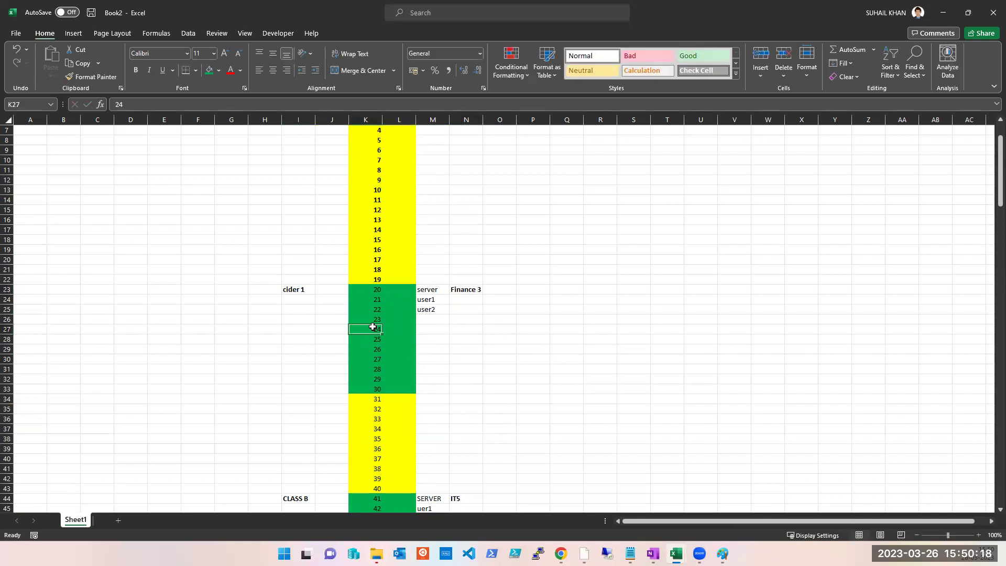
Step: Insert a blank row 29 between numbers 25 and 26, and remove K29's green fill by copying unfilled cell J29 onto it
{"action": "left_click_drag", "start_coordinate": [294, 289], "coordinate": [423, 334]}
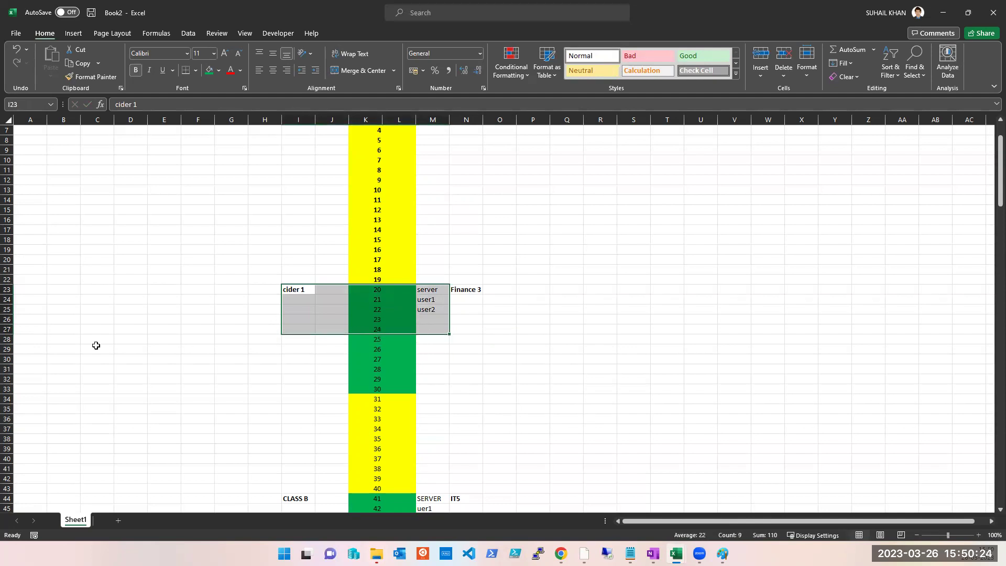
{"action": "left_click", "coordinate": [7, 350]}
{"action": "key", "text": "ctrl+shift+plus"}
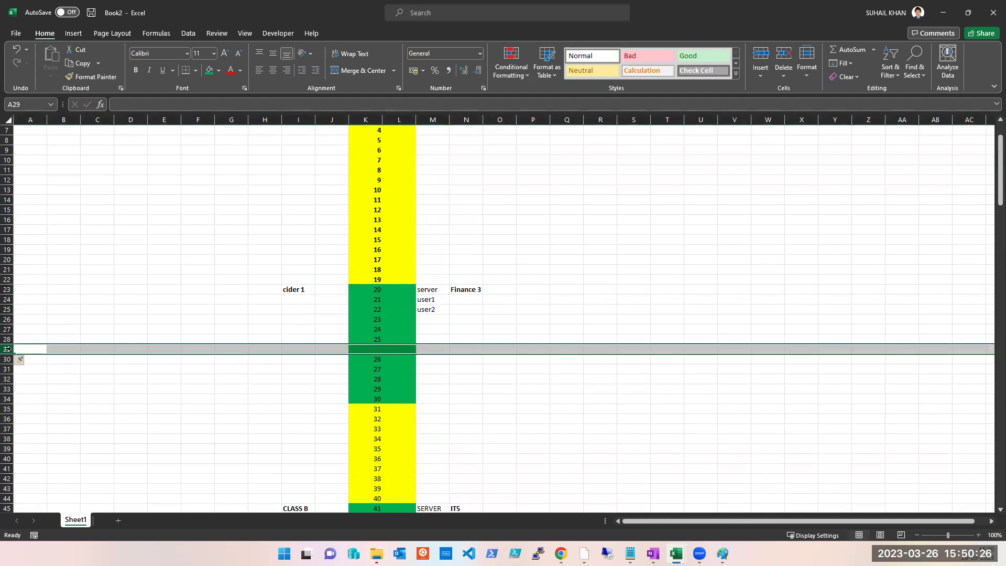
{"action": "left_click", "coordinate": [399, 349]}
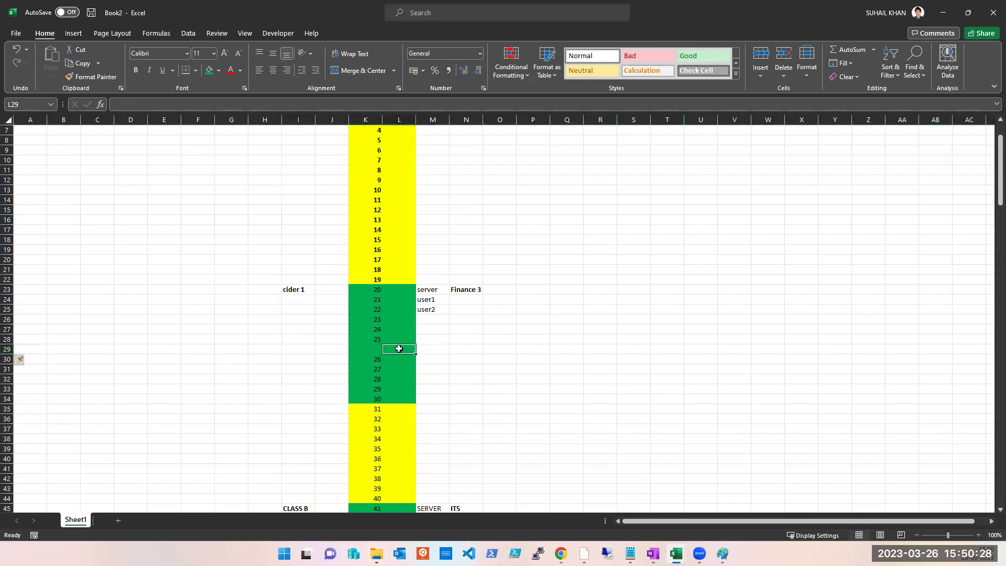
{"action": "left_click", "coordinate": [344, 348]}
{"action": "key", "text": "ctrl+c"}
{"action": "key", "text": "Right"}
{"action": "key", "text": "ctrl+v"}
{"action": "left_click", "coordinate": [310, 377]}
Step: Copy the "cider 1" label to I30 beside number 26 and change the copy to "cider 2"
{"action": "left_click", "coordinate": [287, 289]}
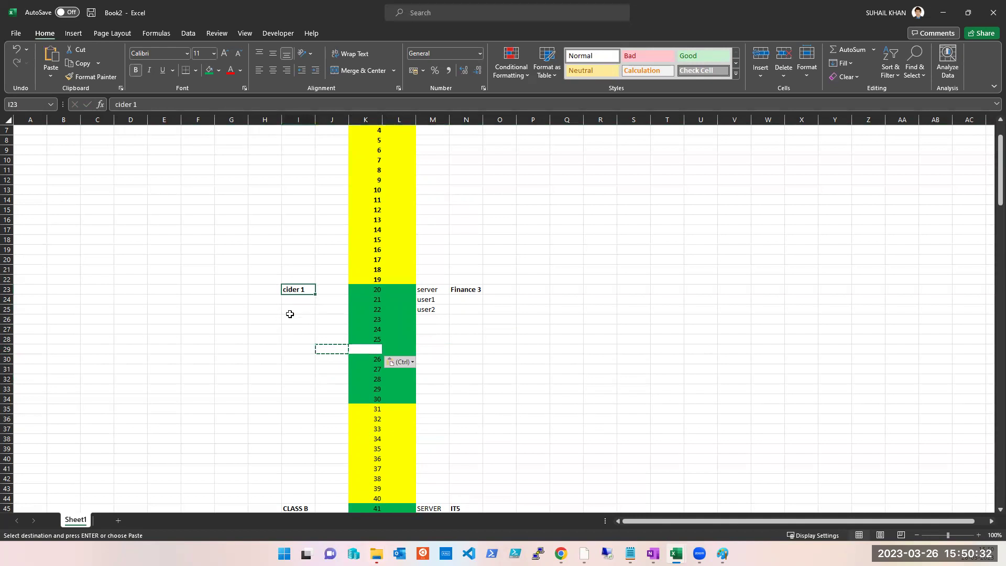
{"action": "key", "text": "ctrl+c"}
{"action": "left_click", "coordinate": [293, 359]}
{"action": "key", "text": "ctrl+v"}
{"action": "key", "text": "Right"}
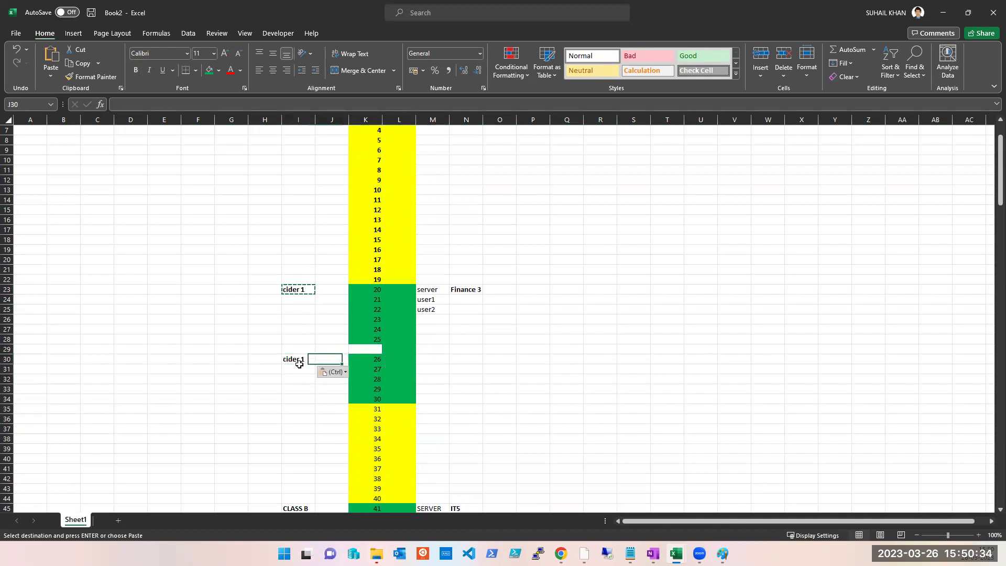
{"action": "double_click", "coordinate": [304, 364]}
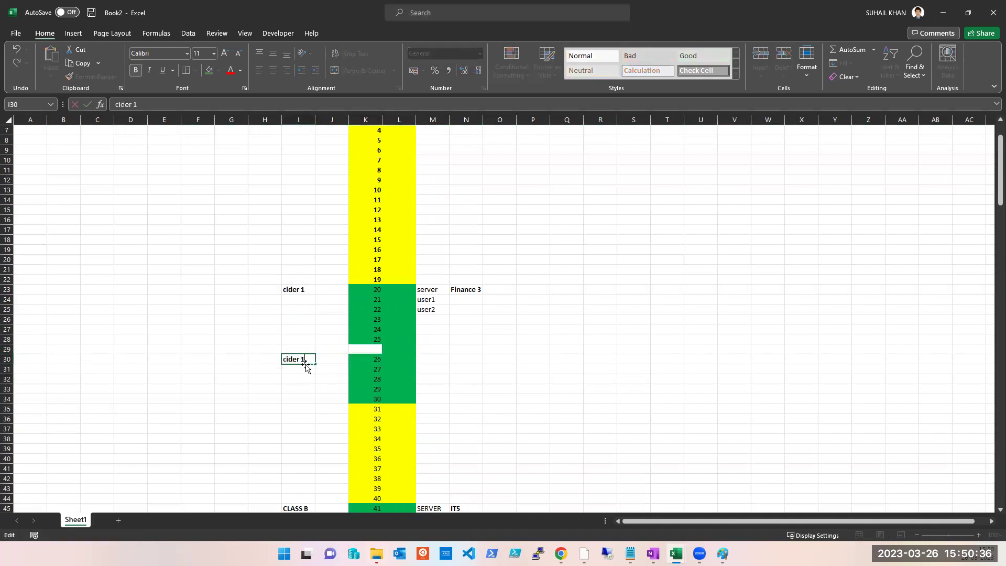
{"action": "type", "text": "2"}
{"action": "key", "text": "Tab"}
{"action": "key", "text": "Right"}
{"action": "key", "text": "Right"}
Step: Copy the unfilled cell K29 onto L29 to remove the remaining green fill from the separator row
{"action": "left_click", "coordinate": [377, 350]}
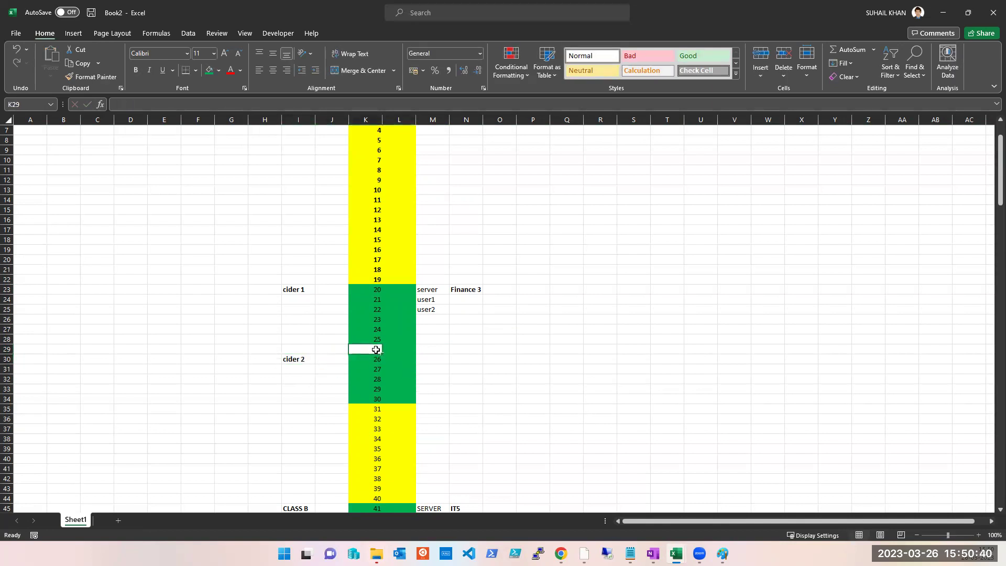
{"action": "key", "text": "ctrl+c"}
{"action": "key", "text": "Right"}
{"action": "key", "text": "ctrl+v"}
{"action": "left_click", "coordinate": [451, 387]}
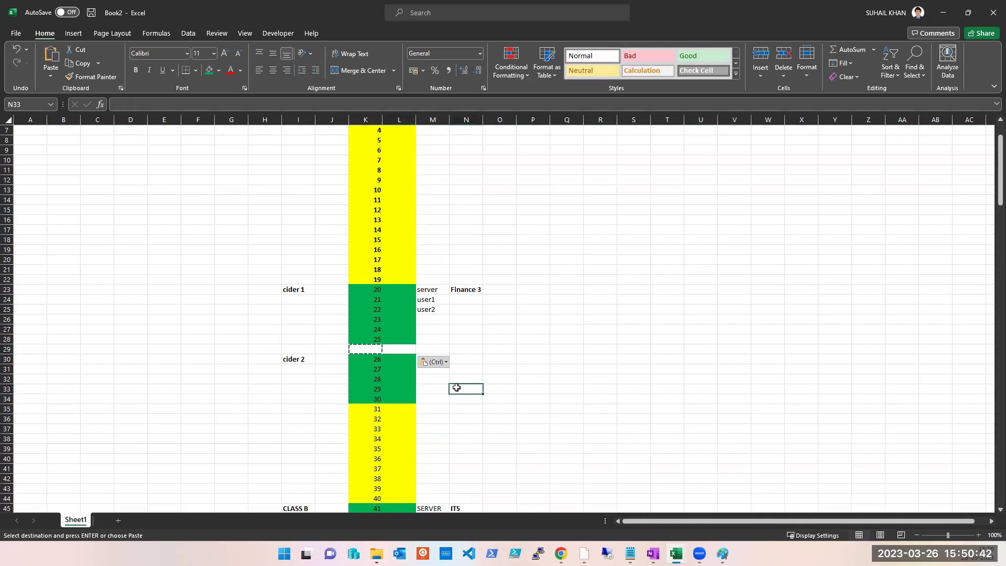
{"action": "key", "text": "Escape"}
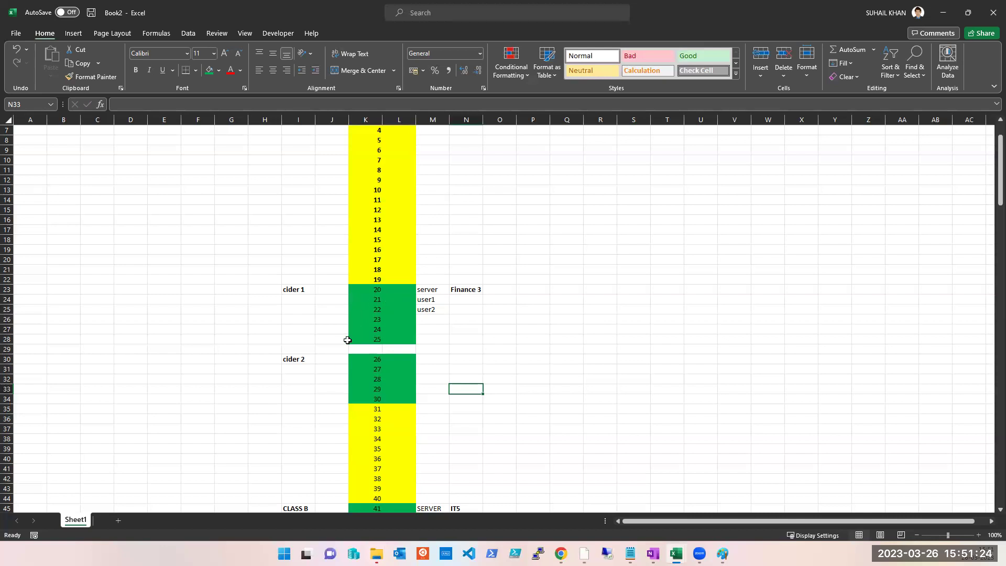
Step: Switch to OneNote to consult the Azure Network notes, and return to the Book2 workbook in Excel
{"action": "left_click", "coordinate": [614, 340]}
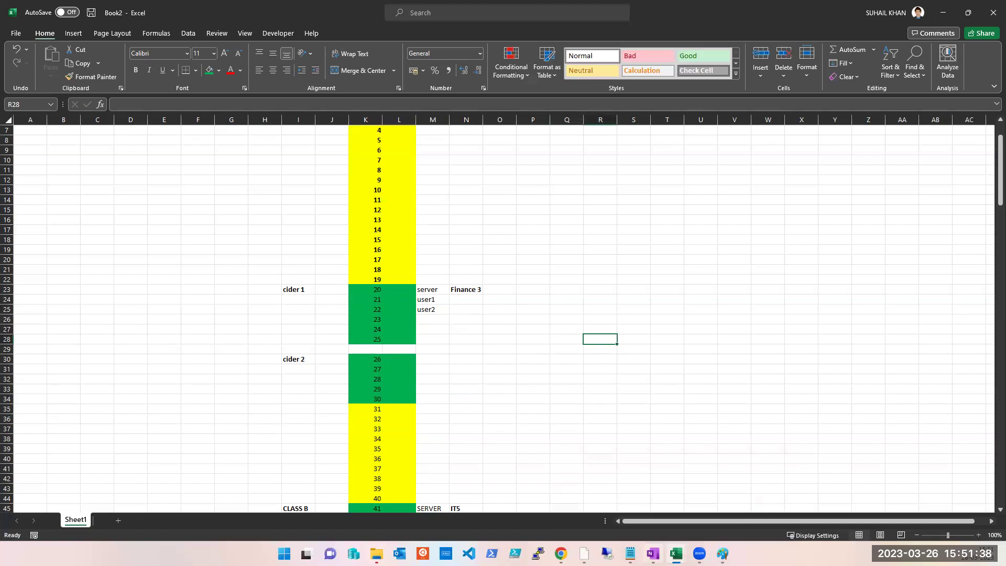
{"action": "left_click", "coordinate": [653, 554]}
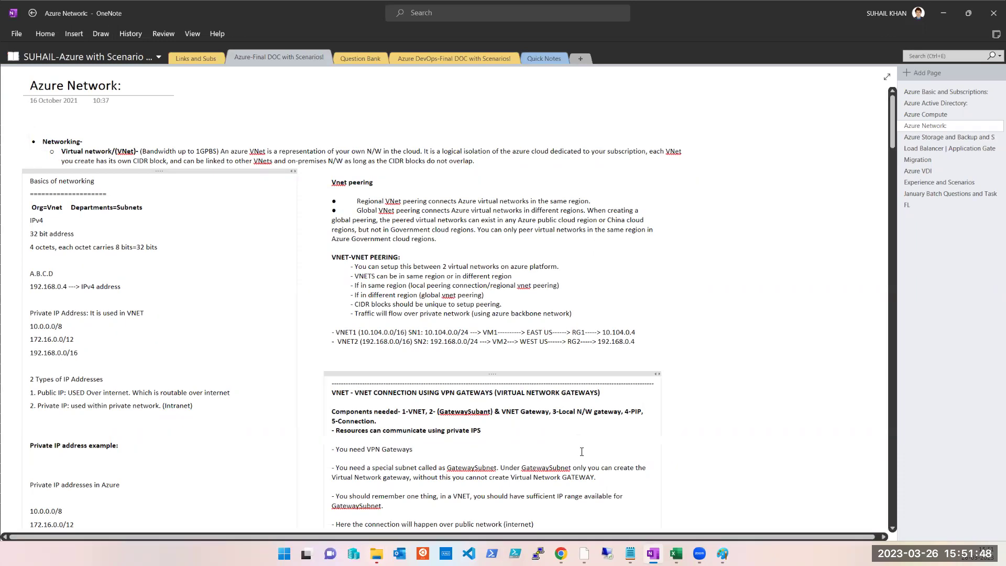
{"action": "mouse_move", "coordinate": [676, 554]}
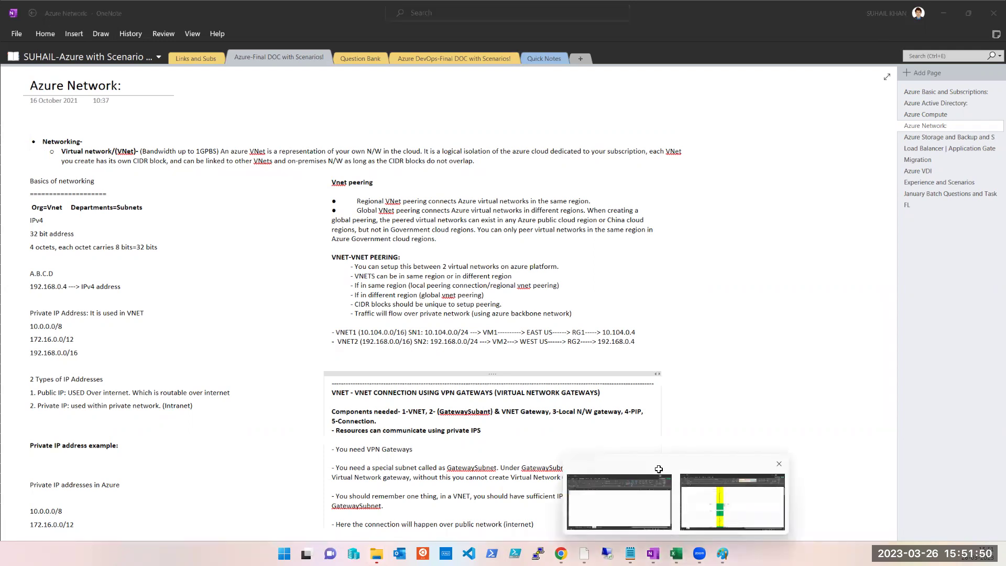
{"action": "left_click", "coordinate": [737, 500]}
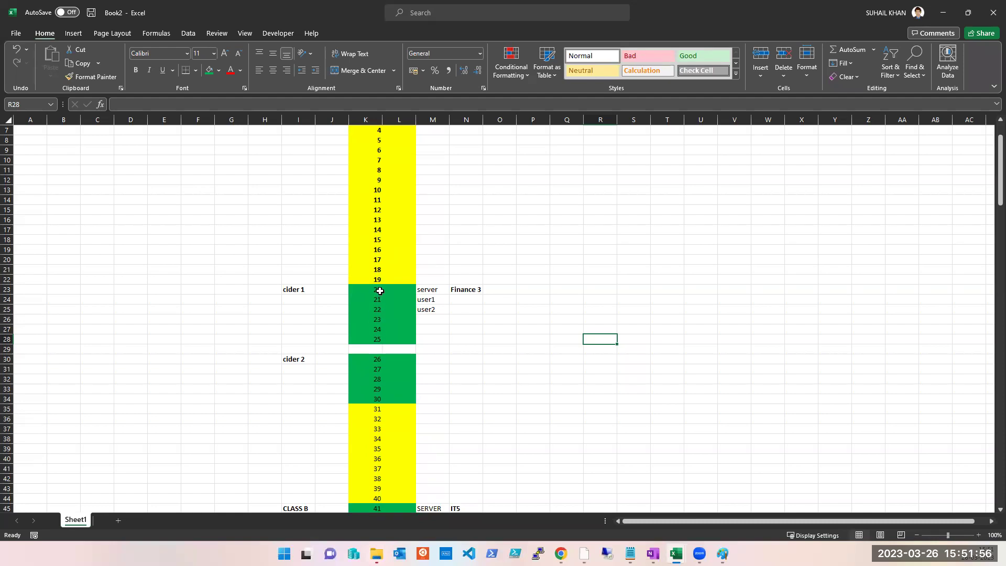
Step: Examine the cider 1 block with its server and users, and the green range 26 to 30 below it
{"action": "left_click_drag", "start_coordinate": [386, 291], "coordinate": [448, 336]}
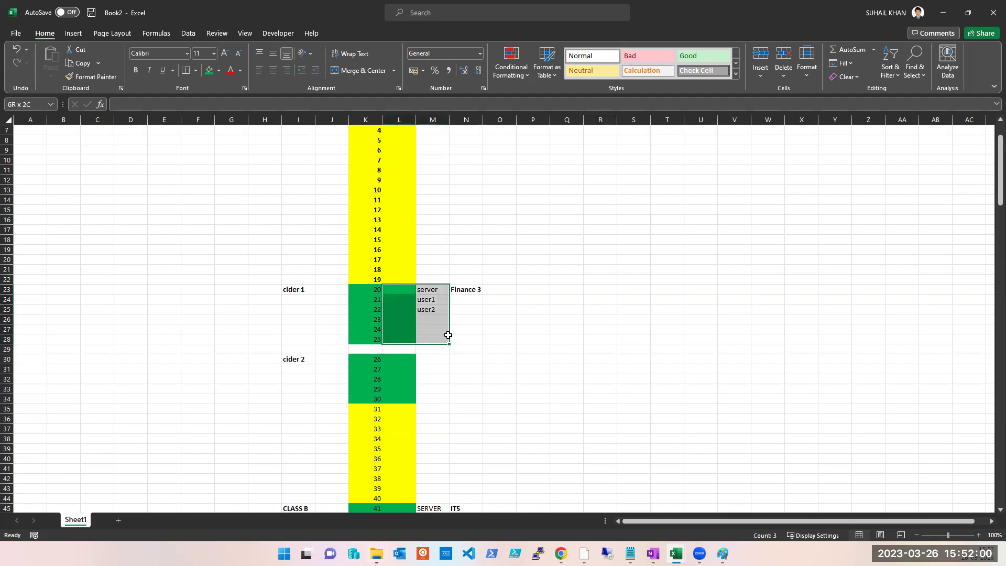
{"action": "left_click_drag", "start_coordinate": [448, 335], "coordinate": [448, 336]}
{"action": "left_click", "coordinate": [297, 290]}
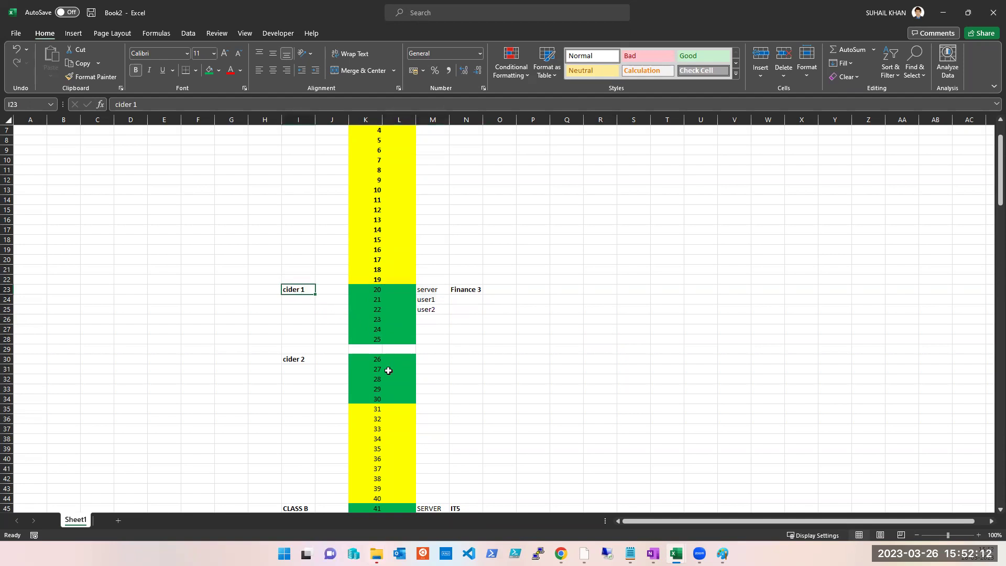
{"action": "left_click_drag", "start_coordinate": [367, 359], "coordinate": [398, 399]}
{"action": "left_click", "coordinate": [518, 389]}
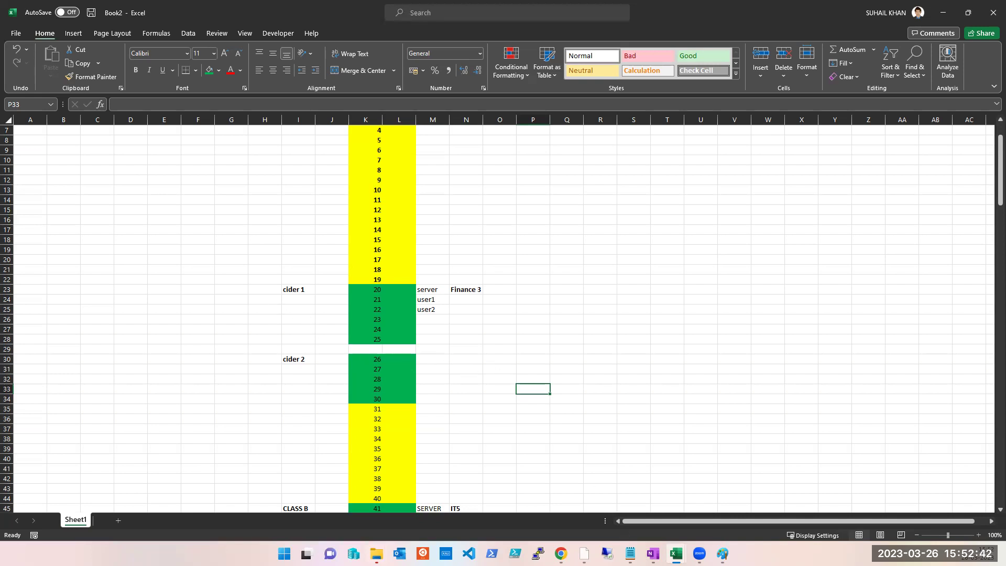
Step: Revisit the Azure Network page in OneNote, and return to Excel's Book2 to examine range 26 to 30 and its "cider 2" label
{"action": "left_click", "coordinate": [652, 554]}
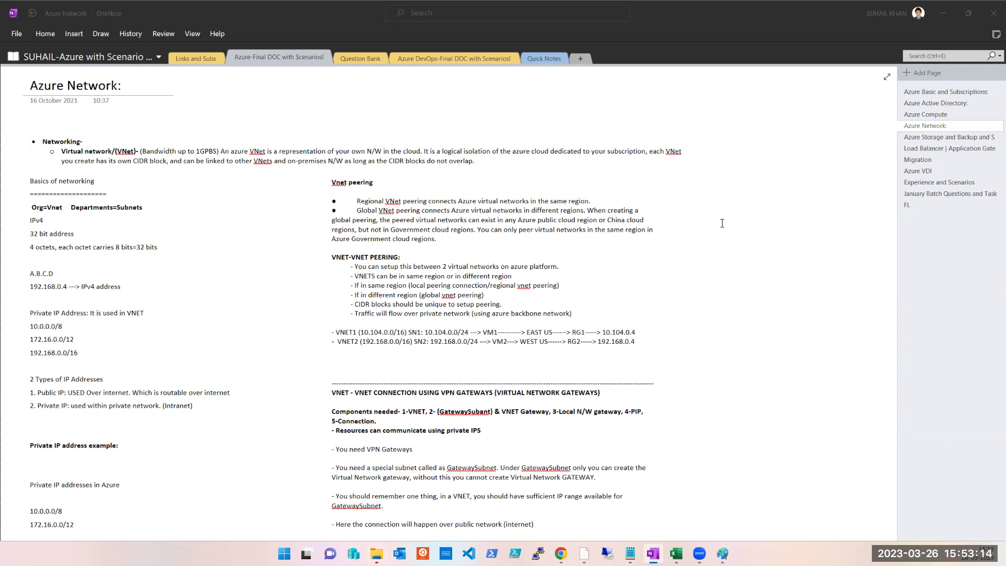
{"action": "mouse_move", "coordinate": [676, 554]}
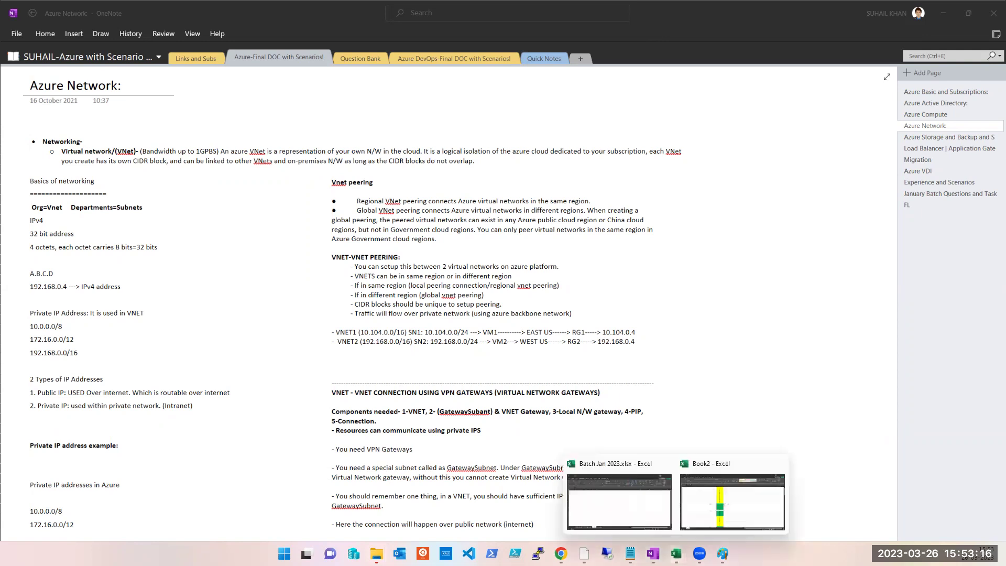
{"action": "left_click", "coordinate": [719, 499]}
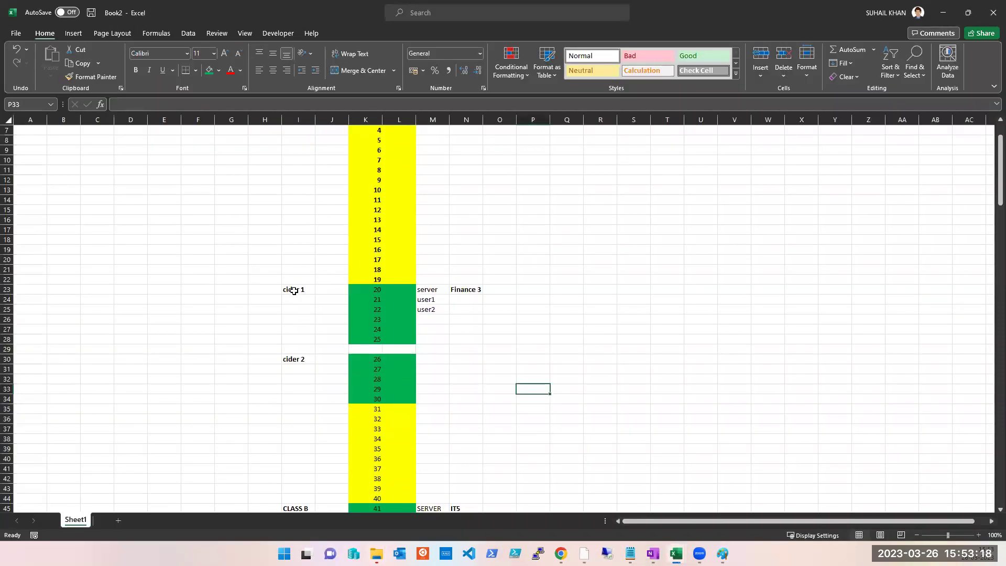
{"action": "left_click_drag", "start_coordinate": [364, 399], "coordinate": [366, 358]}
{"action": "left_click", "coordinate": [294, 355]}
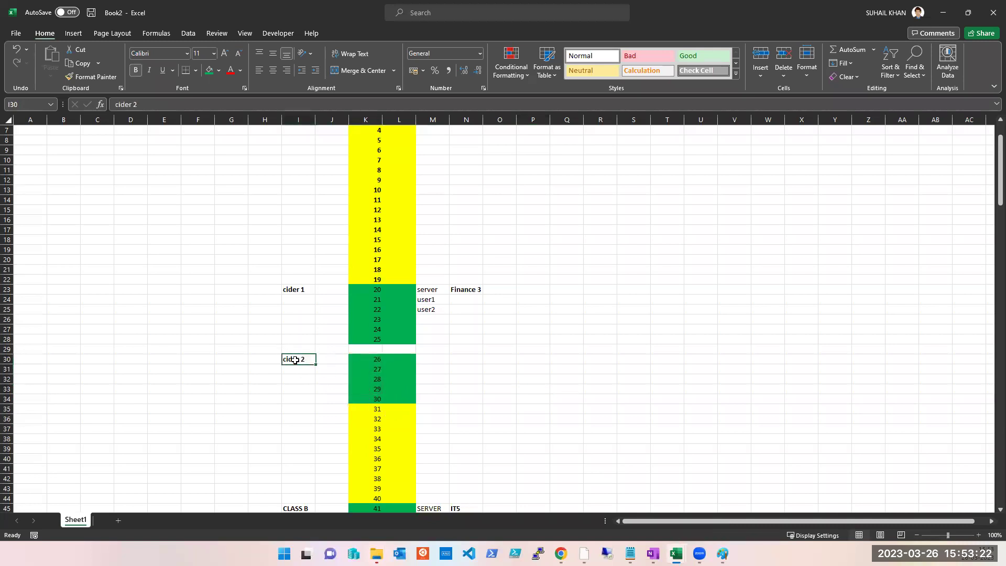
Step: Examine the cider 1 block with its range 20 to 25, server and users
{"action": "left_click", "coordinate": [296, 289]}
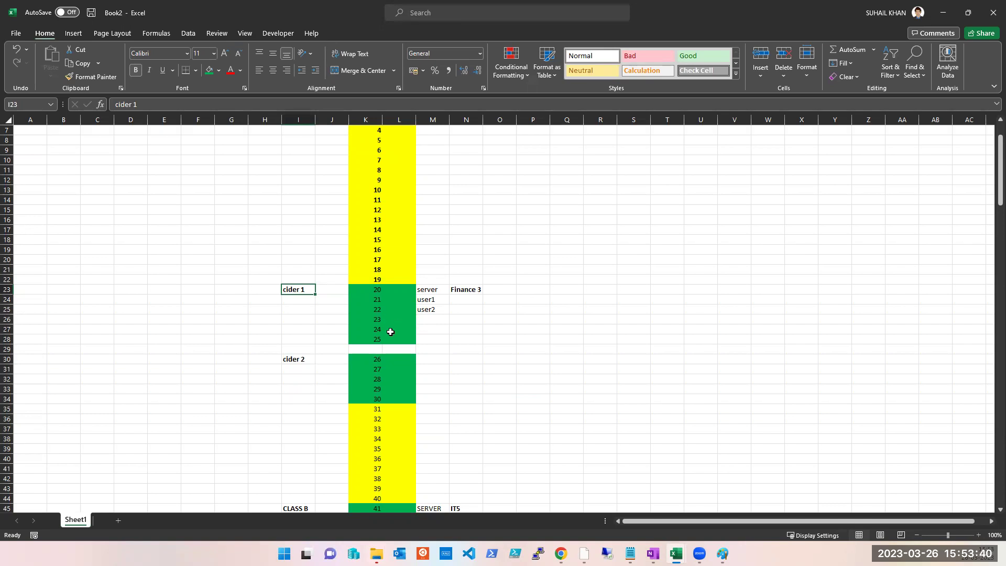
{"action": "left_click_drag", "start_coordinate": [377, 291], "coordinate": [435, 344]}
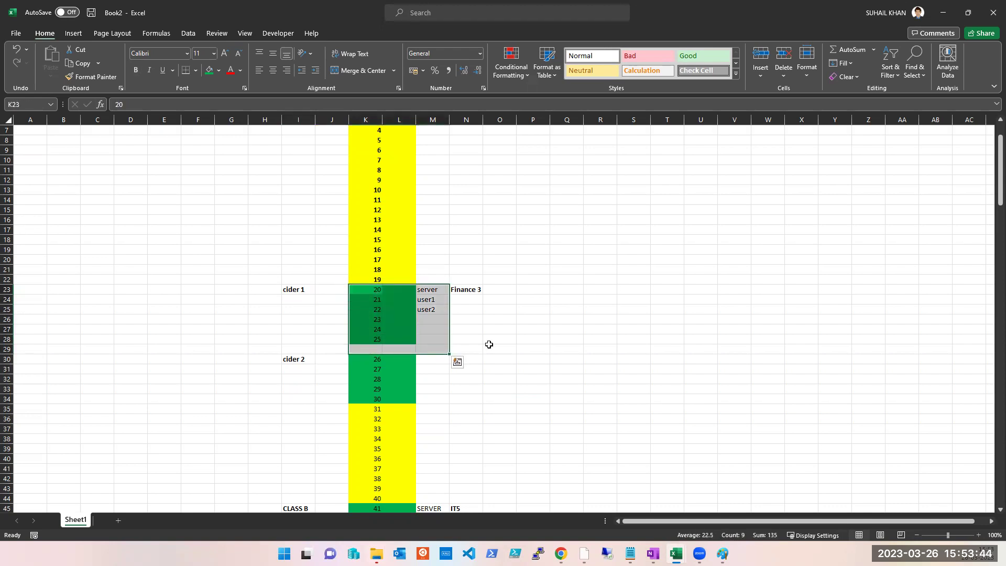
{"action": "left_click", "coordinate": [523, 338]}
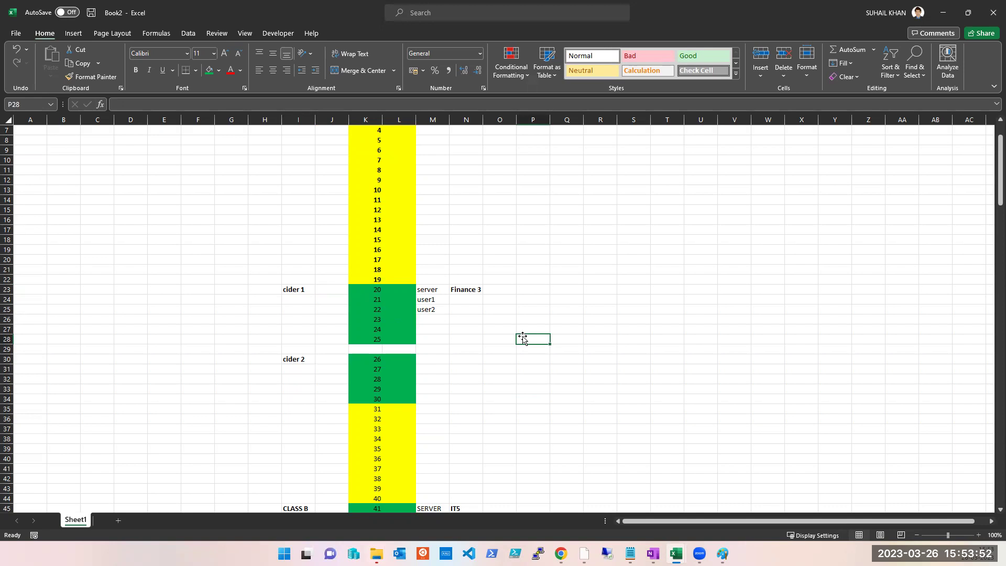
Step: Switch to OneNote to highlight the sentence on linking VNets whose CIDR blocks do not overlap, and return to Book2 in Excel
{"action": "left_click", "coordinate": [944, 12]}
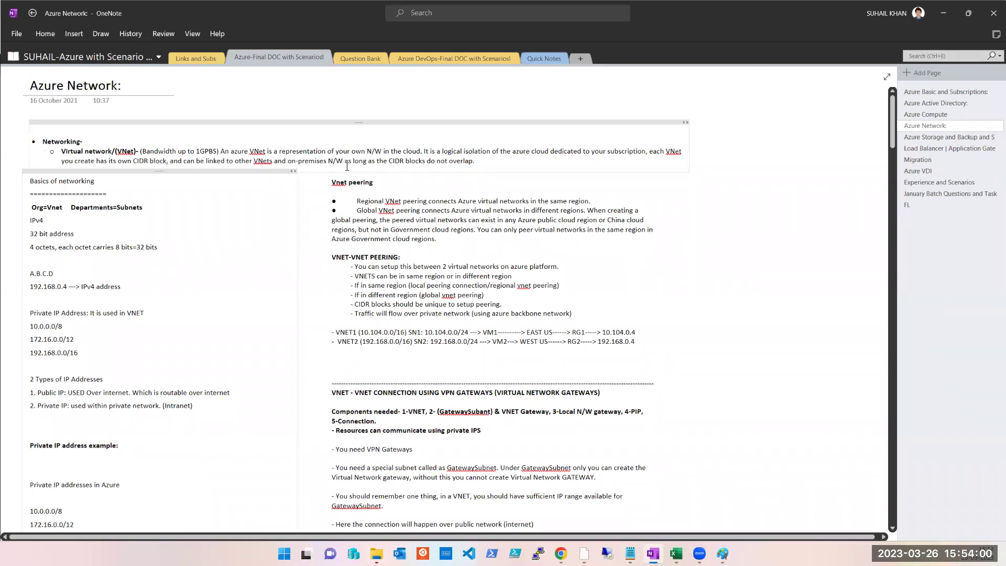
{"action": "left_click_drag", "start_coordinate": [478, 163], "coordinate": [175, 161]}
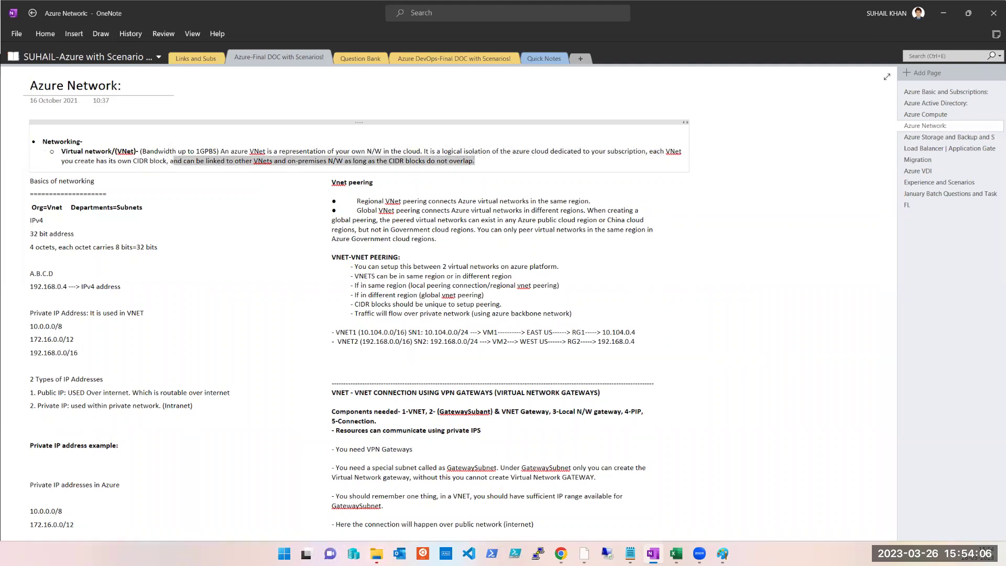
{"action": "left_click", "coordinate": [676, 554]}
{"action": "left_click", "coordinate": [713, 519]}
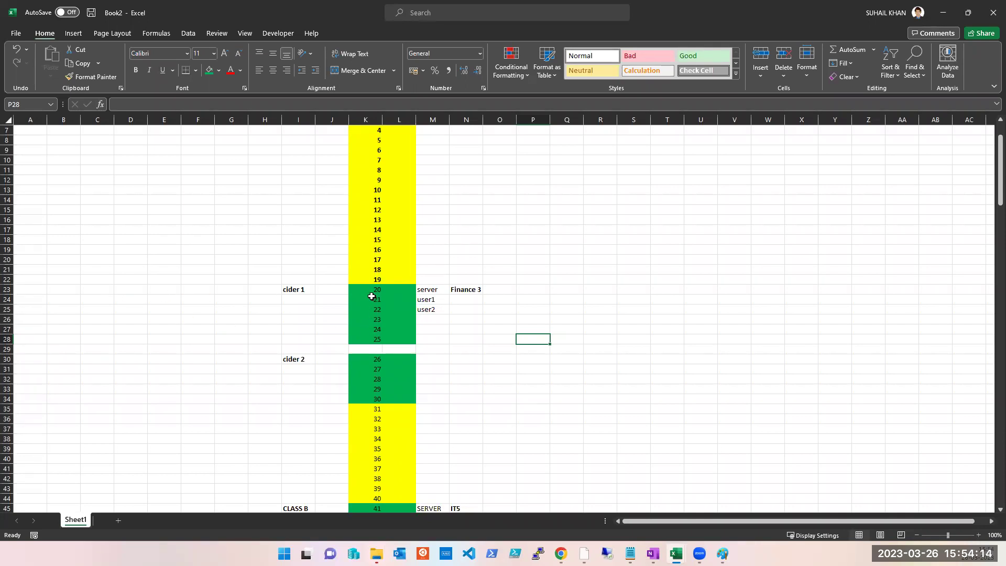
Step: Examine the individual numbers in the green cider 1 range 20 to 25
{"action": "left_click_drag", "start_coordinate": [373, 289], "coordinate": [386, 340]}
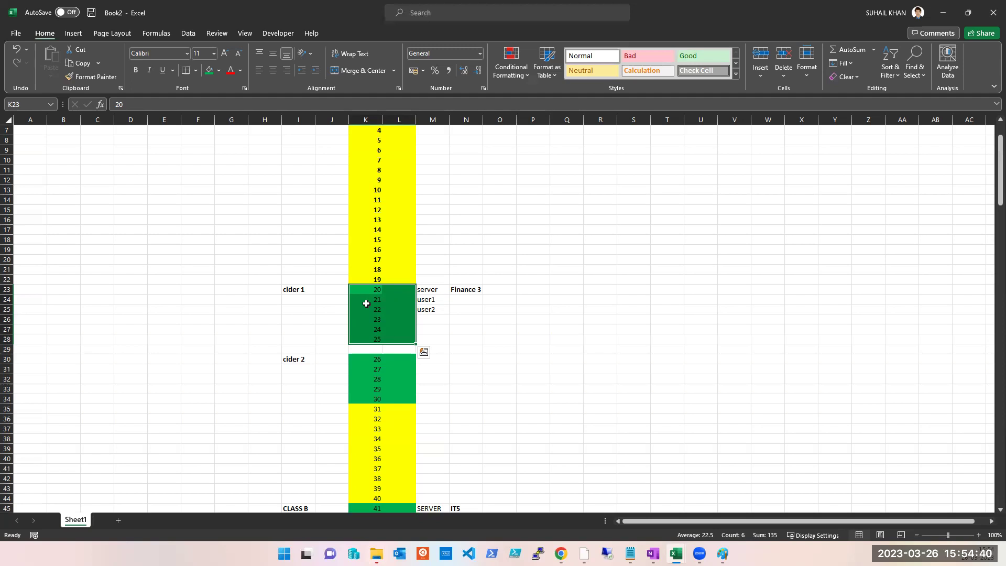
{"action": "left_click", "coordinate": [367, 329]}
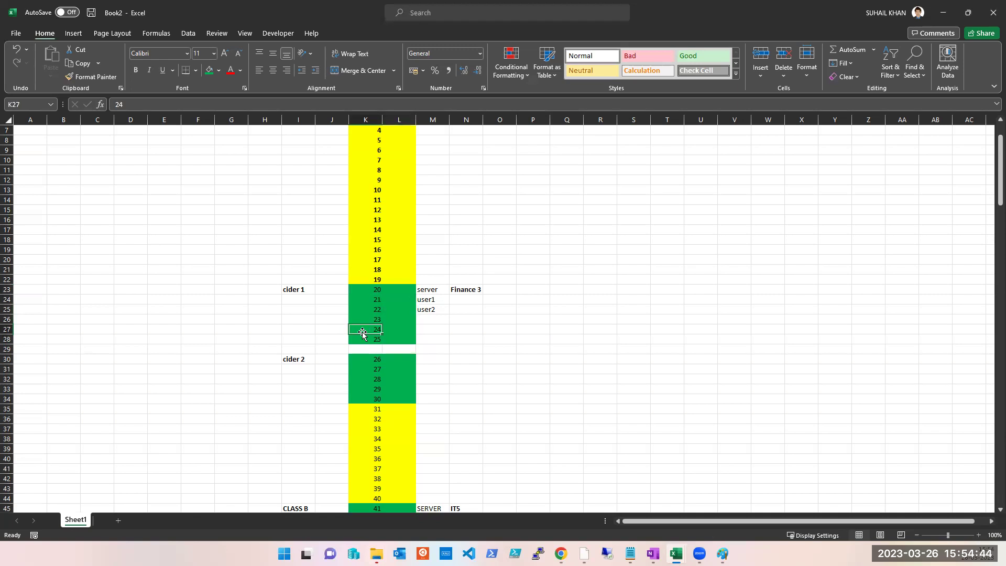
{"action": "left_click", "coordinate": [386, 290]}
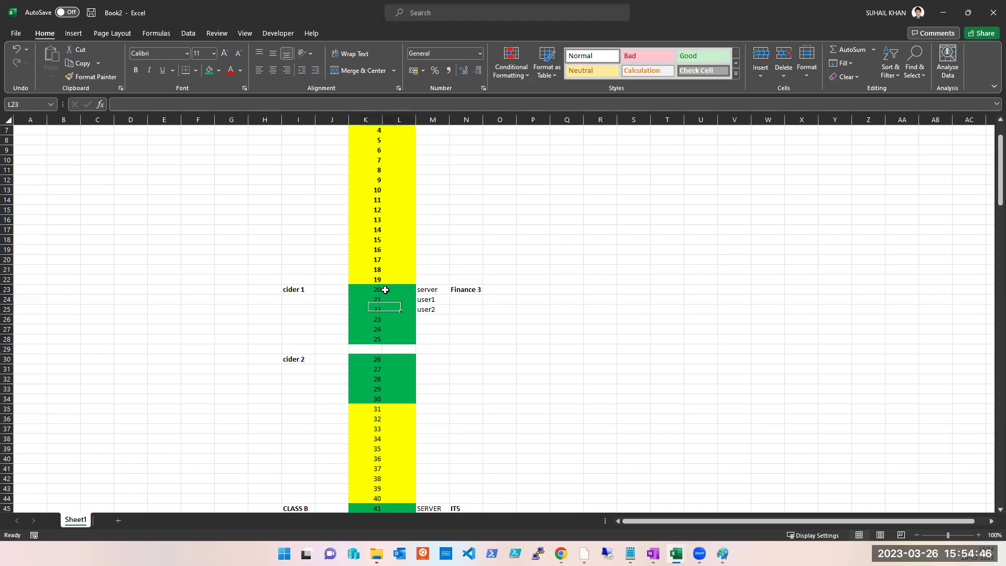
{"action": "left_click", "coordinate": [373, 290]}
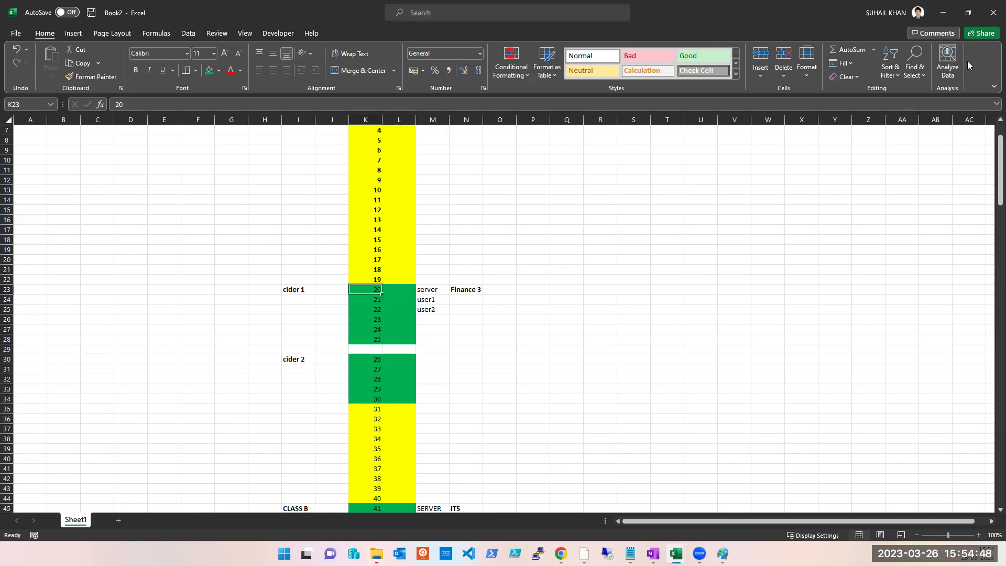
Step: Switch to OneNote and on to Notepad, and clear all text from the New-AzVm note
{"action": "left_click", "coordinate": [652, 554]}
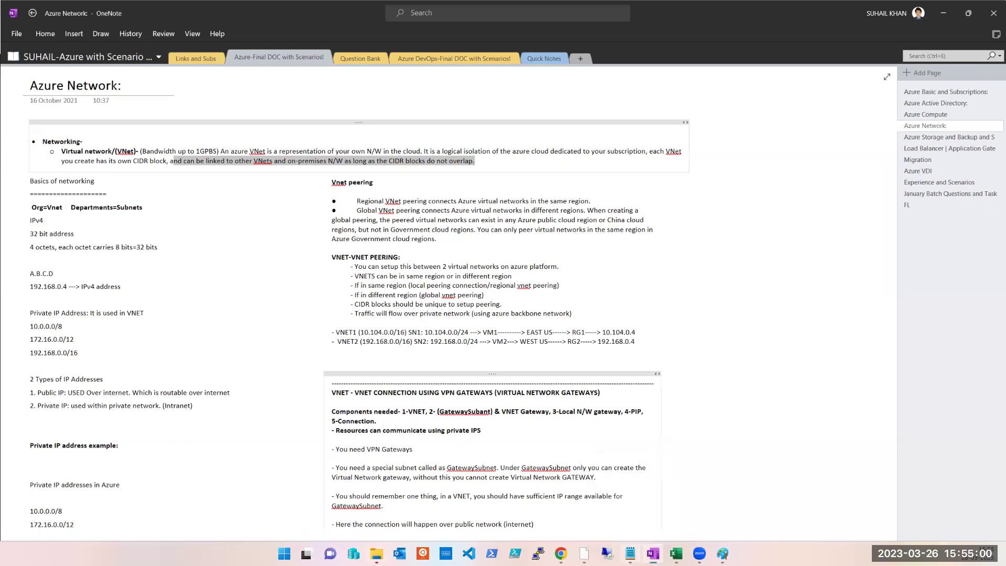
{"action": "left_click", "coordinate": [630, 554]}
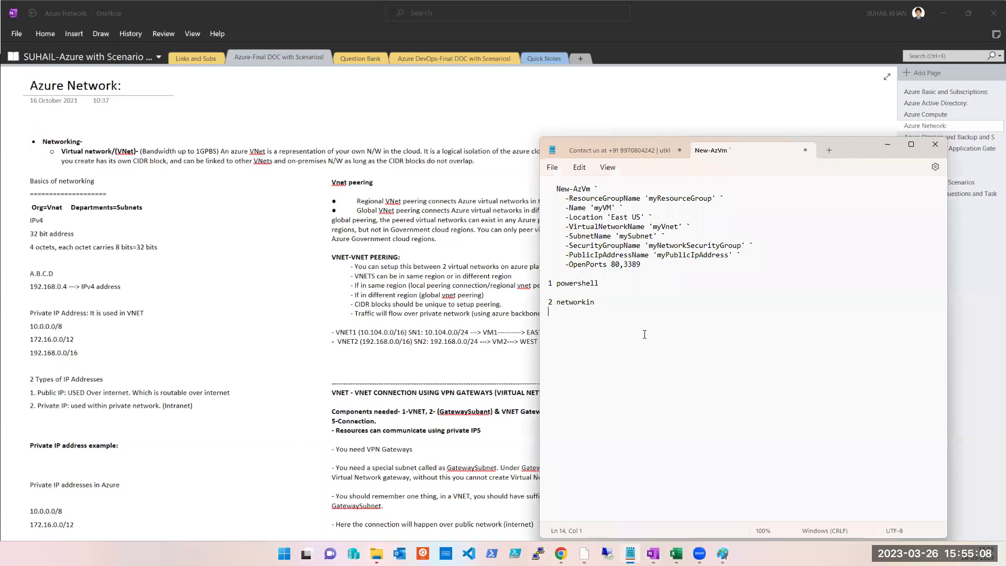
{"action": "key", "text": "ctrl+a"}
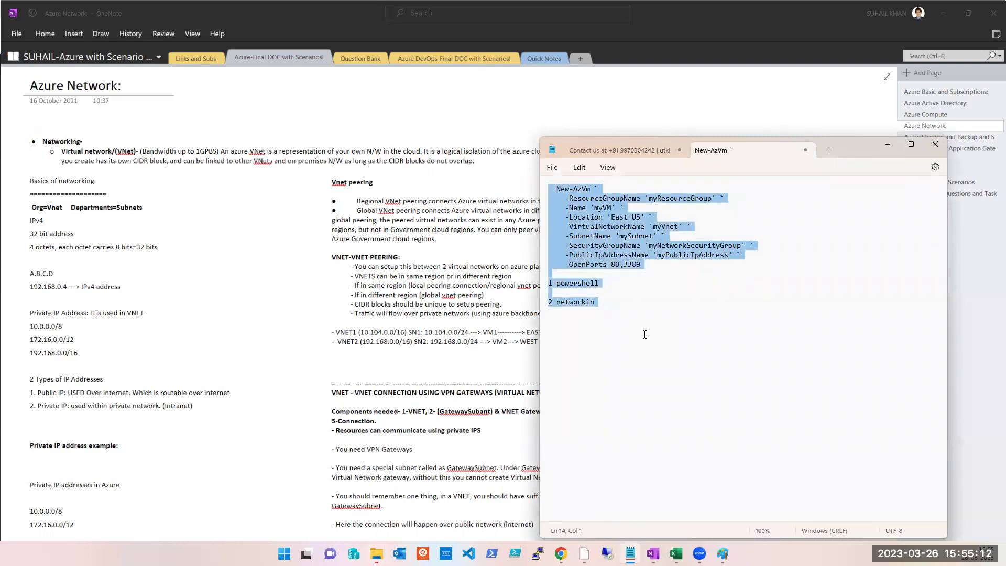
{"action": "key", "text": "BackSpace"}
Step: Write the headings VNET1 and VNET2 on separate lines in the empty note, with blank space between them
{"action": "type", "text": "VNTE"}
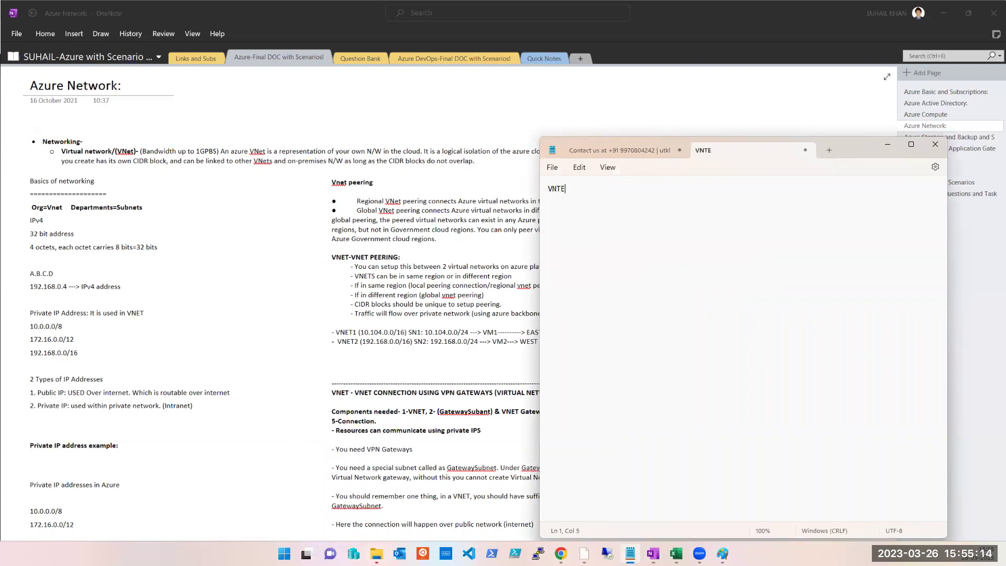
{"action": "type", "text": "1"}
{"action": "key", "text": "Return"}
{"action": "key", "text": "ctrl+a"}
{"action": "type", "text": "VNET"}
{"action": "key", "text": "Return"}
{"action": "type", "text": "VNET2"}
{"action": "left_click", "coordinate": [565, 189]}
{"action": "type", "text": "1"}
{"action": "key", "text": "Return"}
{"action": "key", "text": "Return"}
Step: Insert the line "They can not communicate with eah other" between VNET1 and VNET2
{"action": "left_click", "coordinate": [549, 198]}
{"action": "key", "text": "Return"}
{"action": "type", "text": "They can not communicate with eah other"}
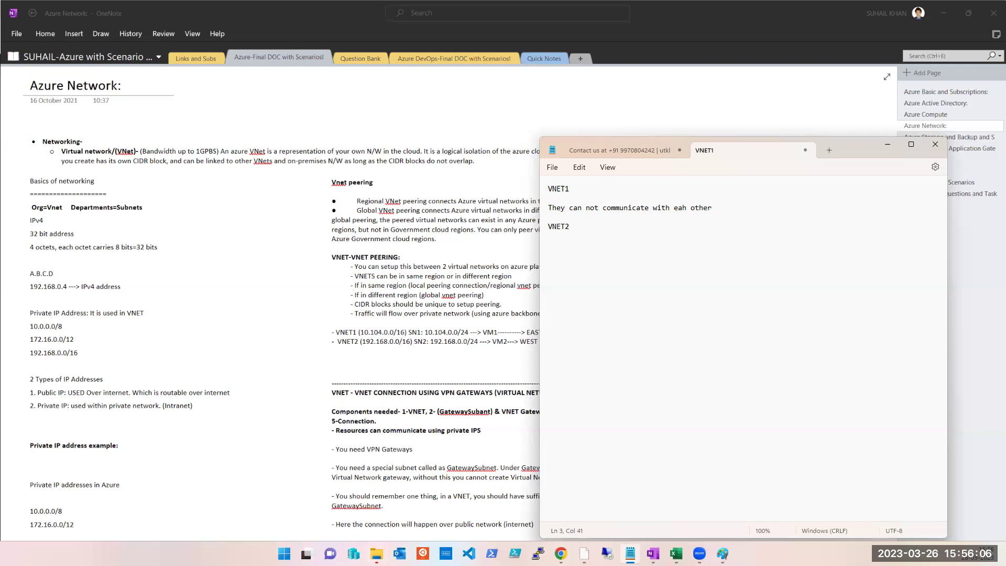
Step: Extend the VNET1 heading with "(LEGAL)" and the range 2-40, and open new lines below it
{"action": "left_click", "coordinate": [607, 193]}
{"action": "type", "text": "LEGAL)"}
{"action": "left_click", "coordinate": [574, 188]}
{"action": "type", "text": "("}
{"action": "key", "text": "End"}
{"action": "key", "text": "Return"}
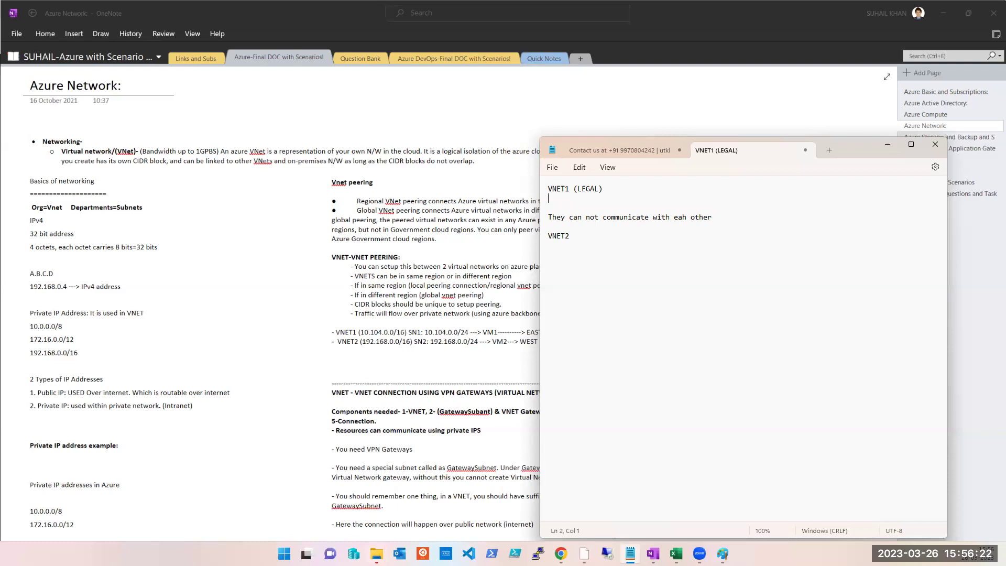
{"action": "key", "text": "Left"}
{"action": "key", "text": "Left"}
{"action": "type", "text": "2-40"}
{"action": "key", "text": "Return"}
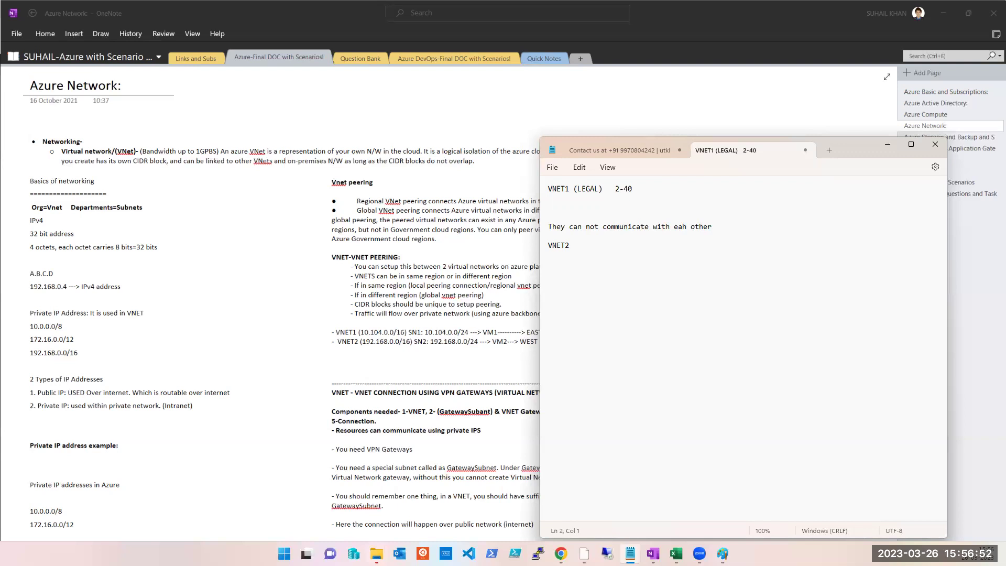
Step: List SENIOR LAWYERS and INTERN on two lines under the VNET1 heading
{"action": "type", "text": "SENIOR LAWYERS"}
{"action": "key", "text": "Return"}
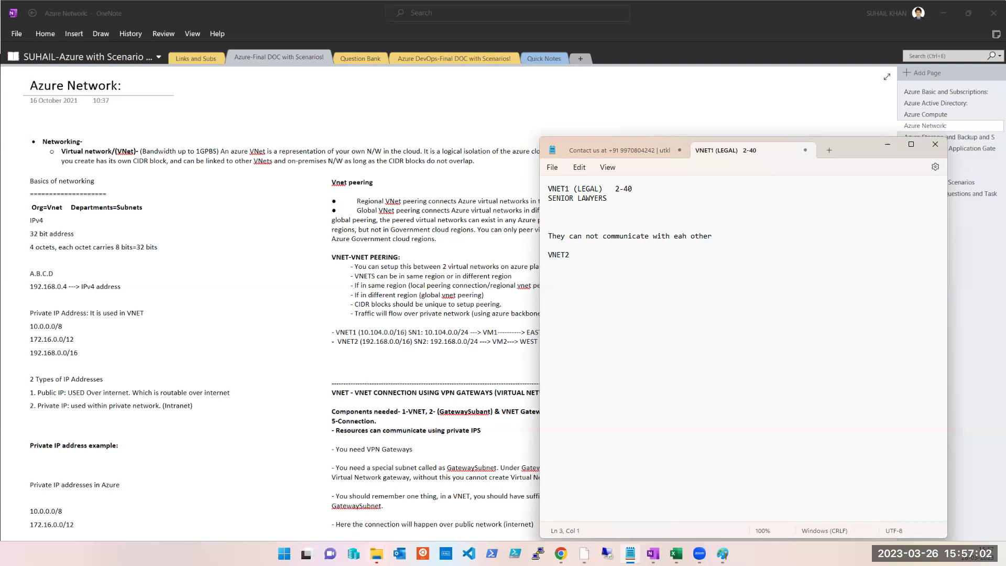
{"action": "type", "text": "INTERN"}
{"action": "left_click", "coordinate": [592, 265]}
Step: Append "- YT, CHTGPT, ACCESSIBLE" to the SENIOR LAWYERS line
{"action": "left_click", "coordinate": [610, 200]}
{"action": "type", "text": "-"}
{"action": "type", "text": "YT, CHTGPT,"}
{"action": "left_click", "coordinate": [675, 198]}
{"action": "type", "text": "ACCESSIBLE"}
Step: Append "- YT, CHATGPT- NOT ACCESSIBLE" to the INTERN line, copying the word ACCESSIBLE from the line above
{"action": "left_click", "coordinate": [574, 207]}
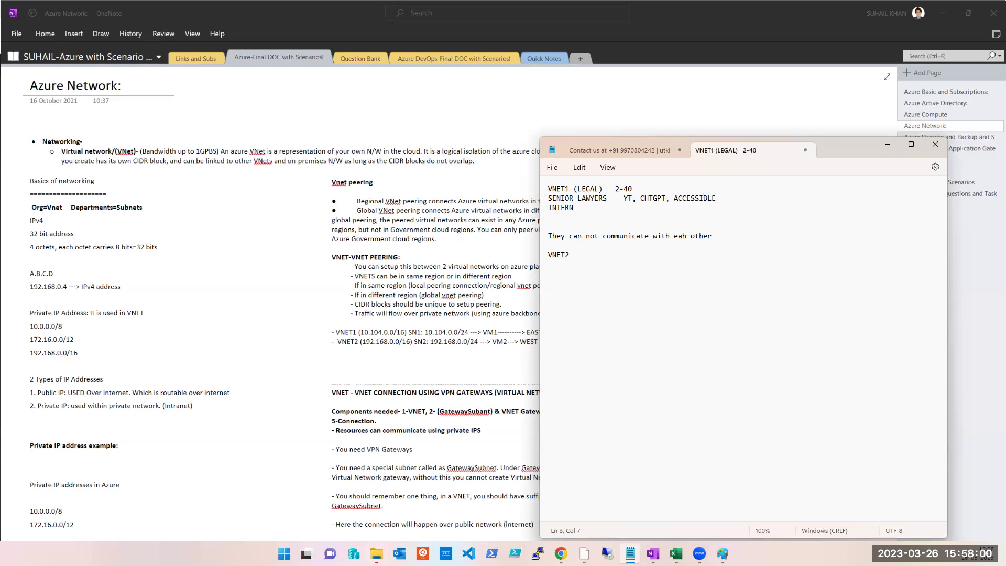
{"action": "type", "text": "- YT, CHATGPT- NOT ACCEBBLE"}
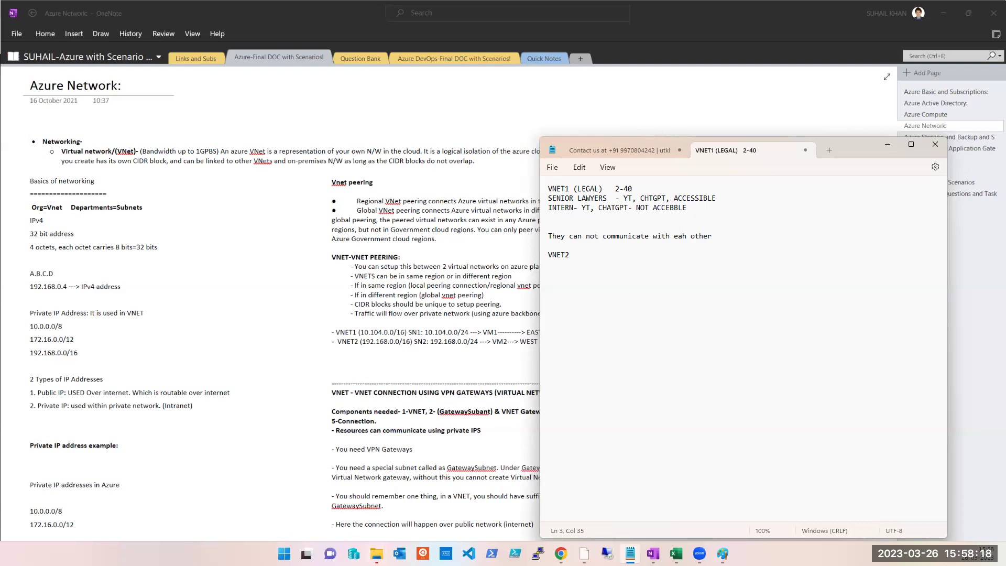
{"action": "double_click", "coordinate": [696, 200]}
{"action": "key", "text": "ctrl+c"}
{"action": "double_click", "coordinate": [670, 208]}
{"action": "key", "text": "ctrl+v"}
Step: Prefix the SENIOR LAWYERS line with "subnet1 -" and the INTERN line with "subnet2 -", padding both labels with spaces
{"action": "left_click", "coordinate": [549, 199]}
{"action": "type", "text": "subnet-"}
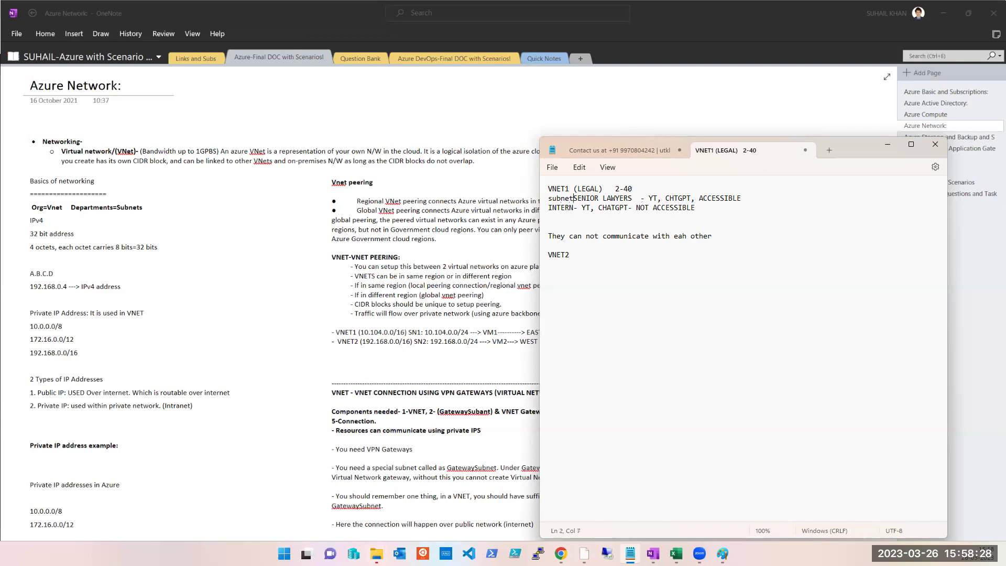
{"action": "key", "text": "Down"}
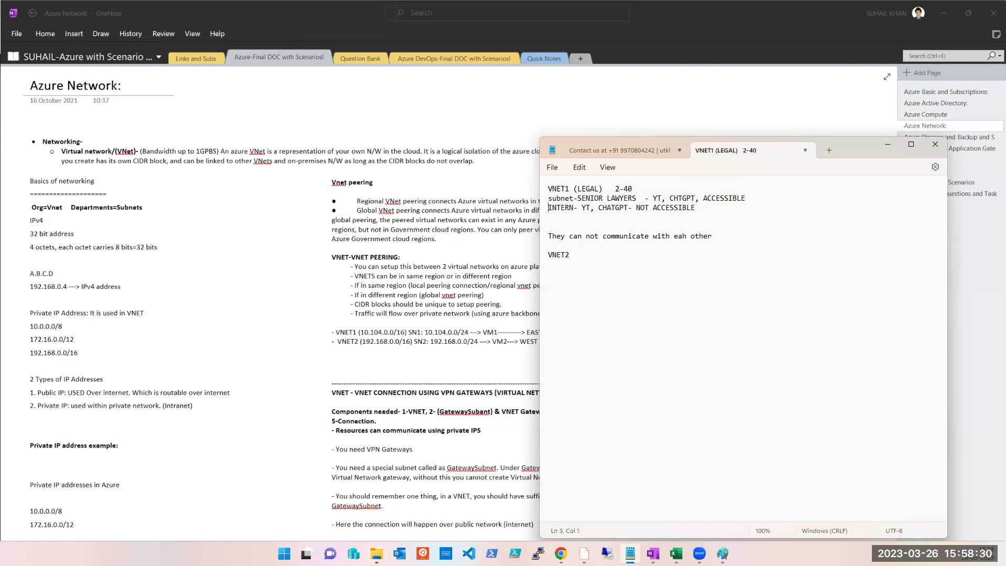
{"action": "type", "text": "subnet -"}
{"action": "key", "text": "Left"}
{"action": "type", "text": "1"}
{"action": "key", "text": "Down"}
{"action": "type", "text": "2"}
{"action": "key", "text": "Up"}
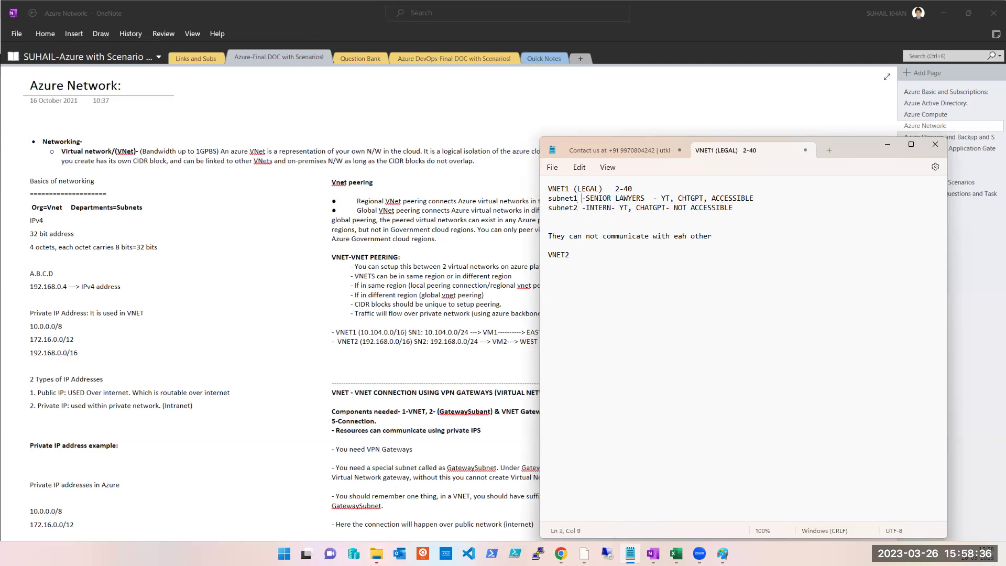
{"action": "key", "text": "Down"}
{"action": "key", "text": "Left"}
{"action": "key", "text": "Left"}
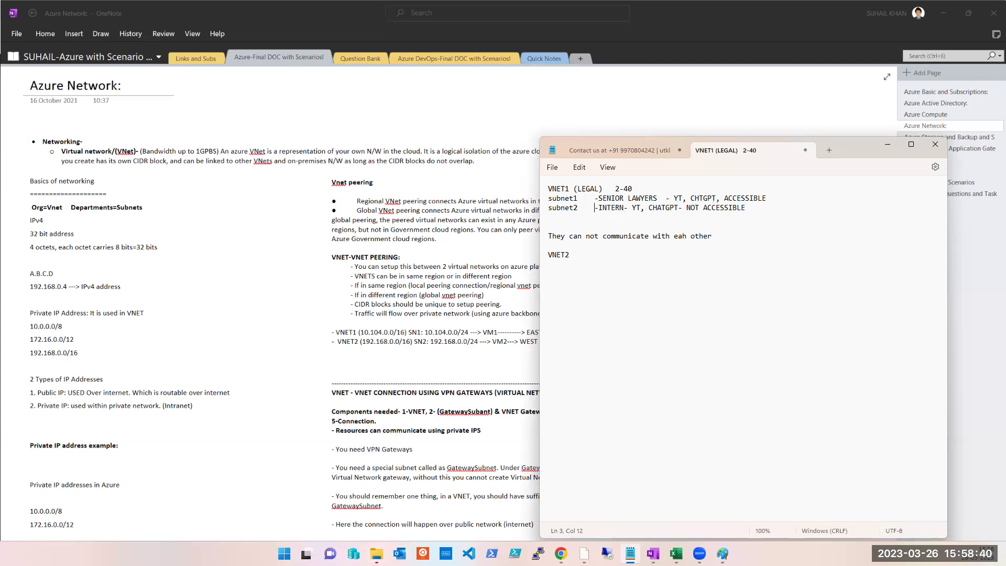
Step: Replace the YT and CHATGPT access text on the subnet2 INTERN line with "no internet"
{"action": "left_click", "coordinate": [782, 202]}
{"action": "triple_click", "coordinate": [541, 200]}
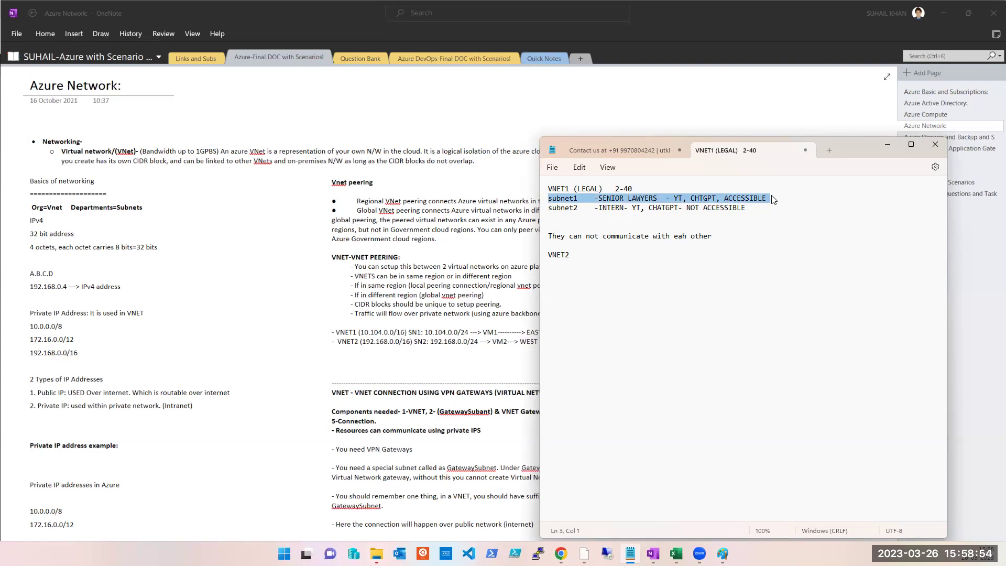
{"action": "left_click", "coordinate": [784, 205]}
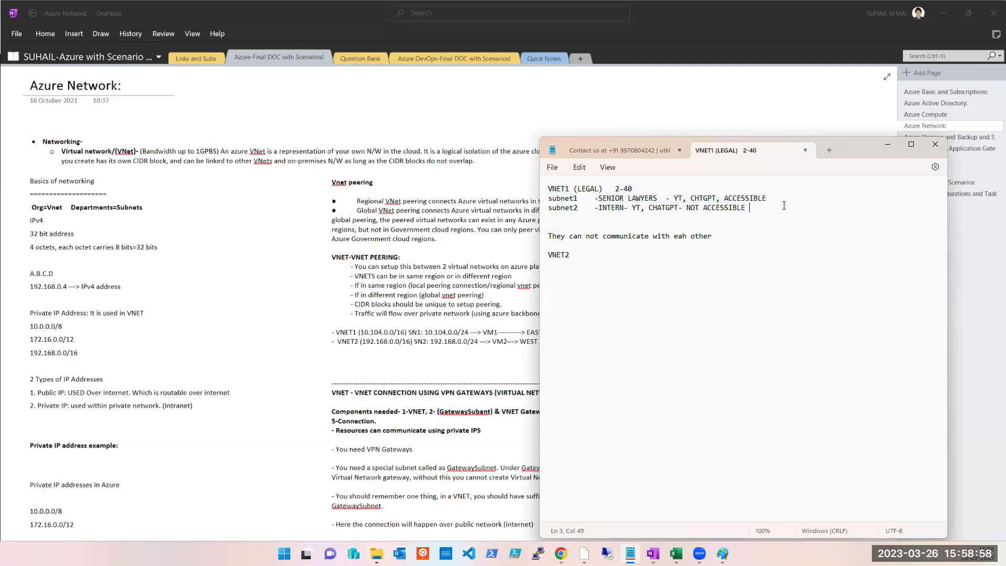
{"action": "key", "text": "ctrl+shift+Left"}
{"action": "key", "text": "ctrl+shift+Left"}
{"action": "key", "text": "ctrl+shift+Left"}
{"action": "key", "text": "ctrl+shift+Left"}
{"action": "key", "text": "ctrl+shift+Left"}
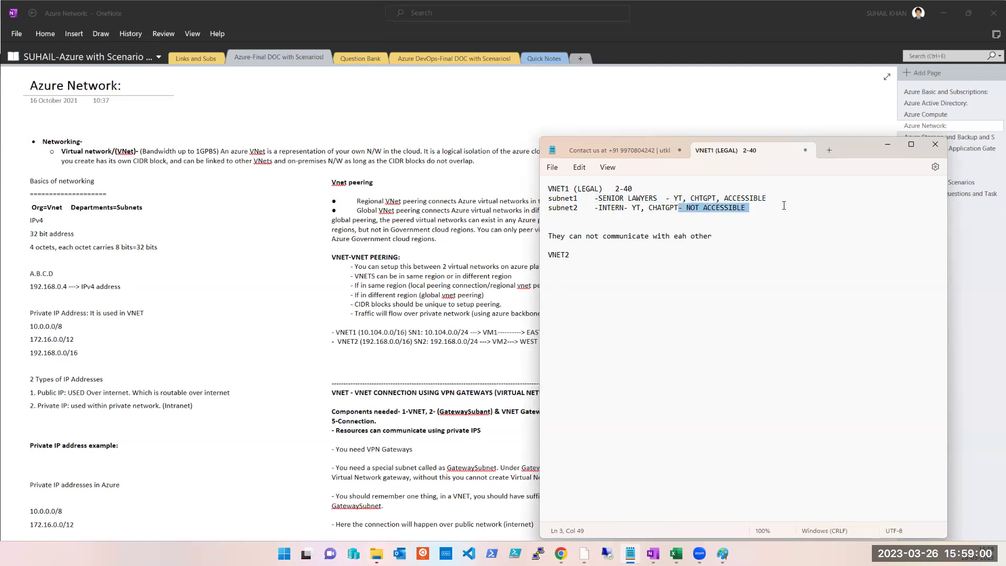
{"action": "key", "text": "Left"}
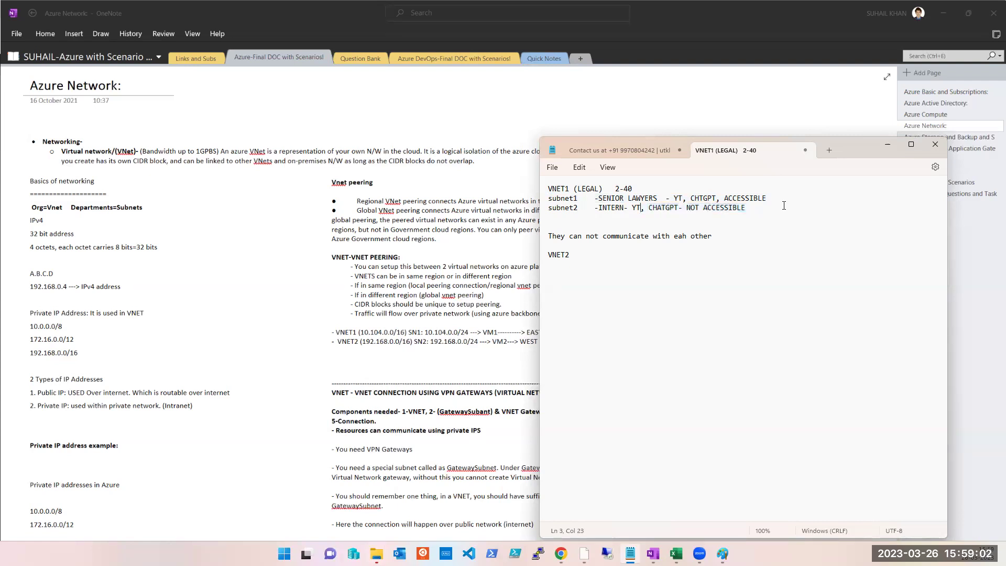
{"action": "key", "text": "ctrl+shift+Right"}
{"action": "key", "text": "ctrl+shift+Right"}
{"action": "key", "text": "ctrl+shift+Right"}
{"action": "key", "text": "ctrl+shift+Right"}
{"action": "key", "text": "ctrl+shift+Right"}
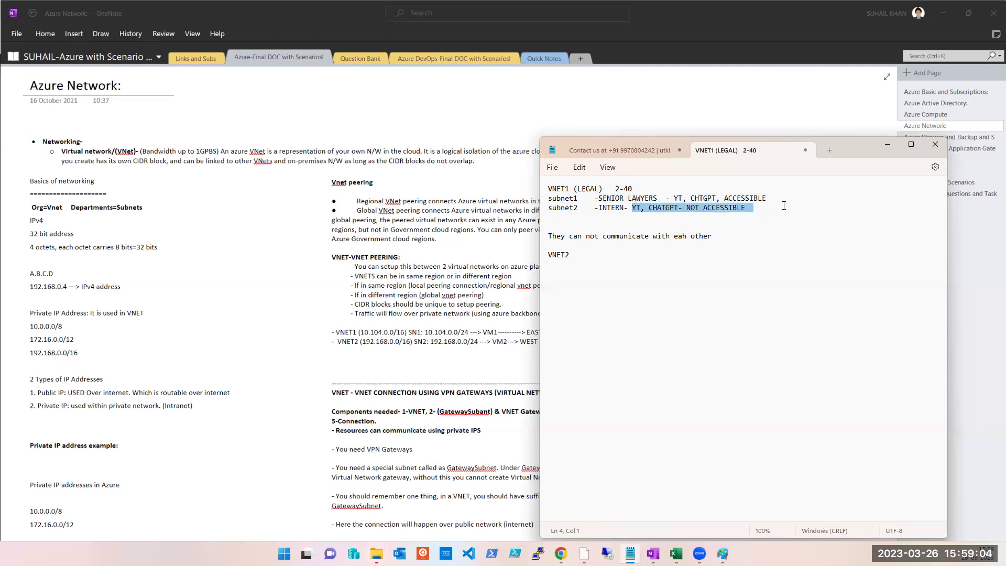
{"action": "type", "text": "no internet"}
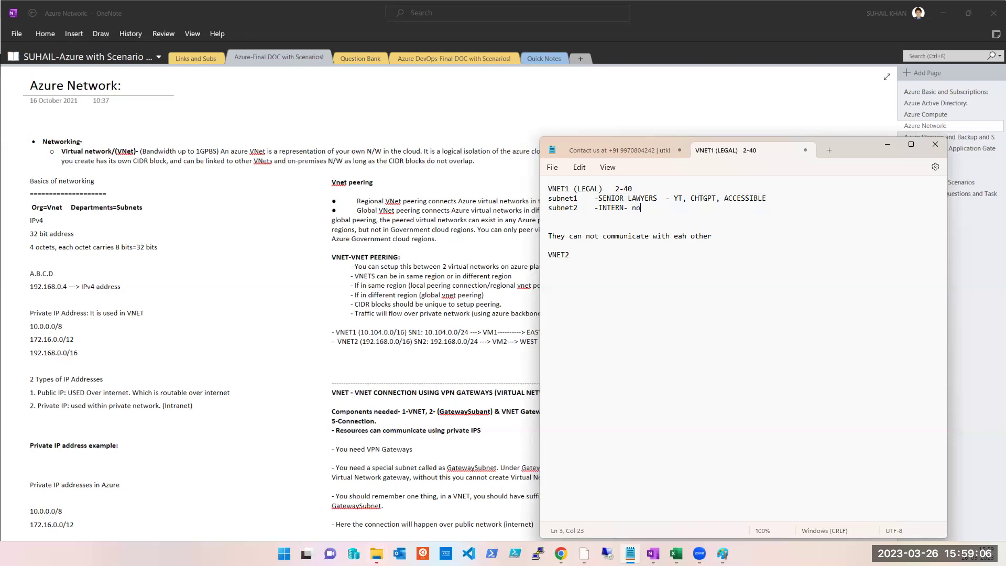
Step: Replace the YT and CHTGPT access text on the subnet1 SENIOR LAWYERS line with "internet"
{"action": "key", "text": "ctrl+Left"}
{"action": "key", "text": "ctrl+shift+Right"}
{"action": "key", "text": "ctrl+shift+Right"}
{"action": "key", "text": "ctrl+shift+Right"}
{"action": "key", "text": "ctrl+shift+Right"}
{"action": "key", "text": "ctrl+shift+Right"}
{"action": "key", "text": "ctrl+shift+Right"}
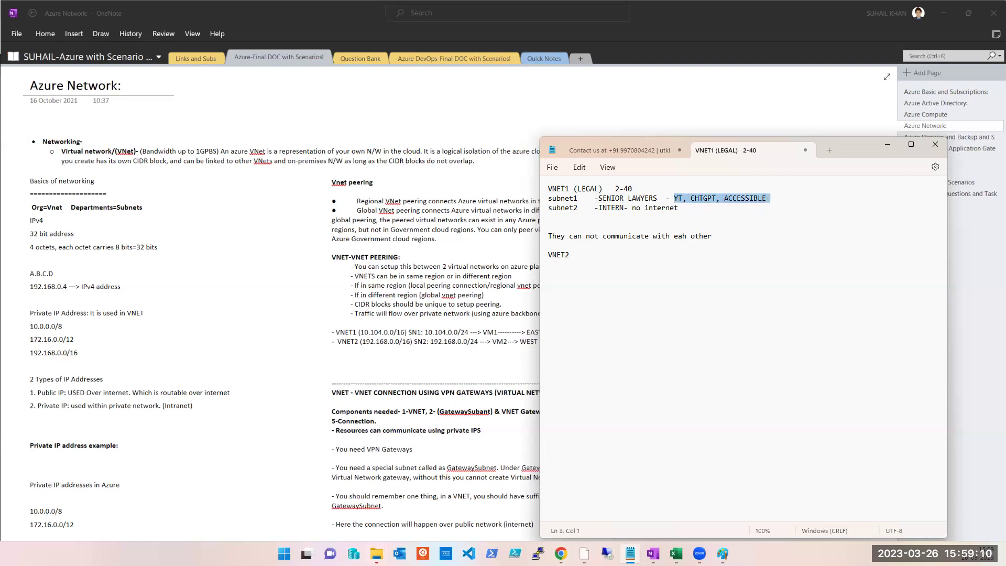
{"action": "type", "text": "internet"}
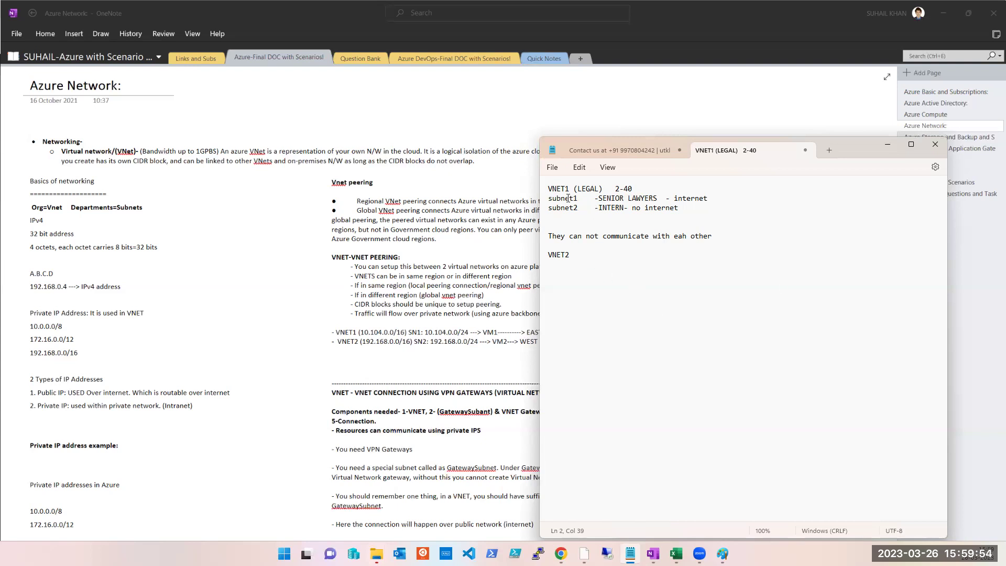
Step: Add the lines "deafult-" and "mgrs" under the VNET2 heading
{"action": "left_click", "coordinate": [582, 263]}
{"action": "type", "text": "mgrs"}
{"action": "left_click", "coordinate": [561, 264]}
{"action": "type", "text": "deafult-"}
{"action": "key", "text": "Return"}
Step: Copy the subnet1 and subnet2 lines of VNET1 below the mgrs line of VNET2
{"action": "left_click", "coordinate": [585, 278]}
{"action": "left_click_drag", "start_coordinate": [684, 214], "coordinate": [544, 203]}
{"action": "left_click", "coordinate": [580, 281]}
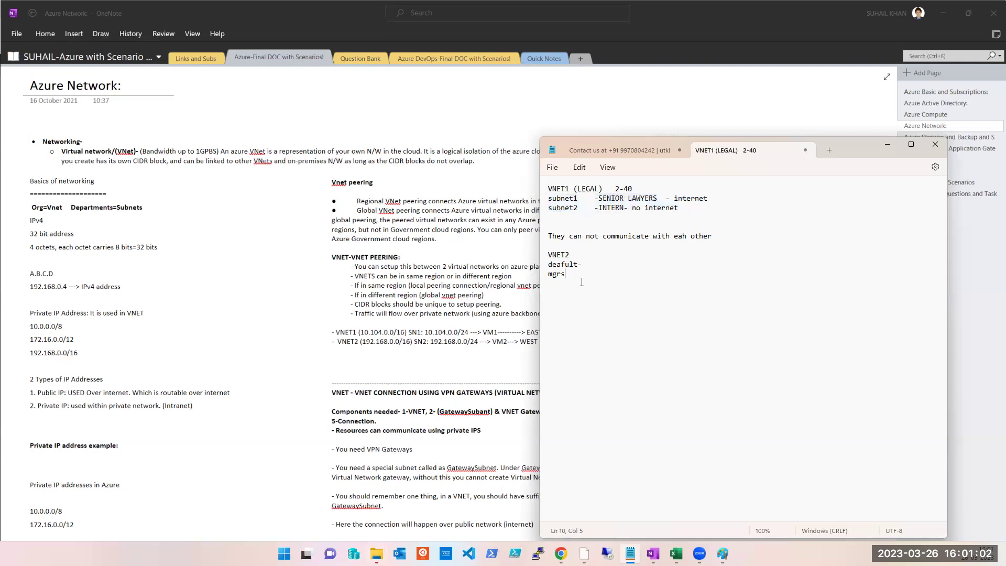
{"action": "key", "text": "ctrl+v"}
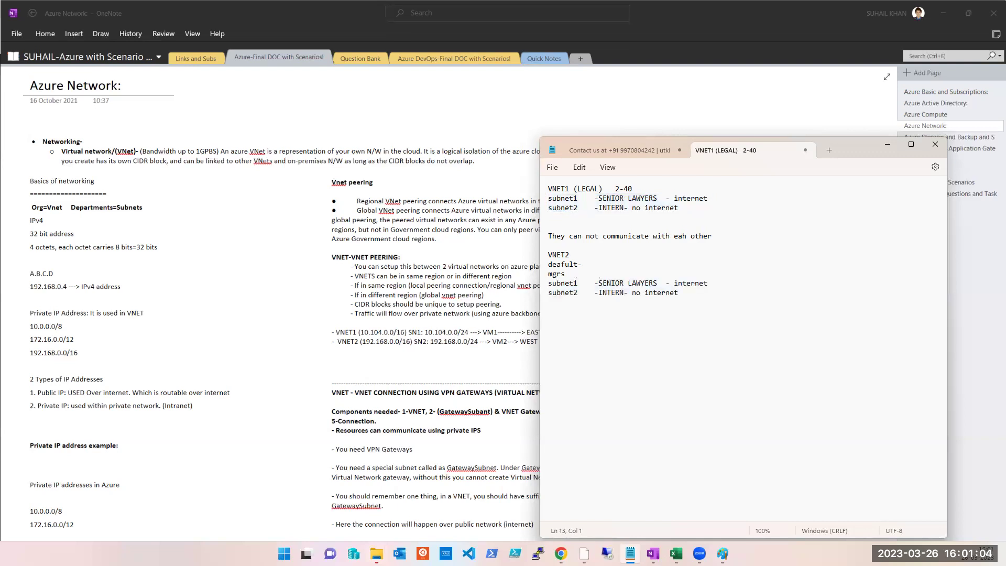
Step: Switch from the note to the untitled network diagram in Paint
{"action": "left_click", "coordinate": [549, 283]}
{"action": "left_click", "coordinate": [549, 264]}
{"action": "left_click", "coordinate": [722, 554]}
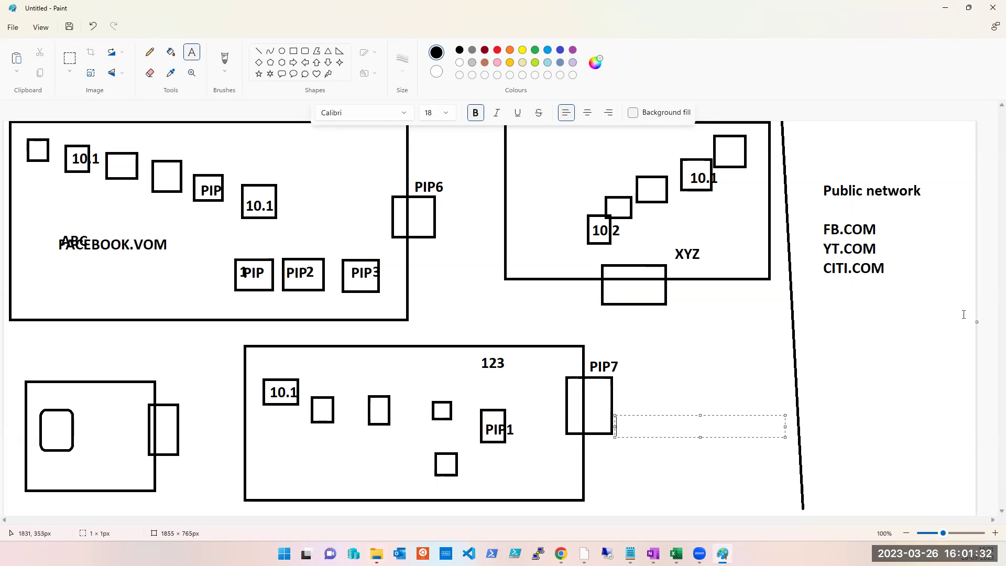
Step: Start a new blank canvas, discarding the unsaved network diagram
{"action": "left_click", "coordinate": [652, 355]}
{"action": "key", "text": "ctrl+n"}
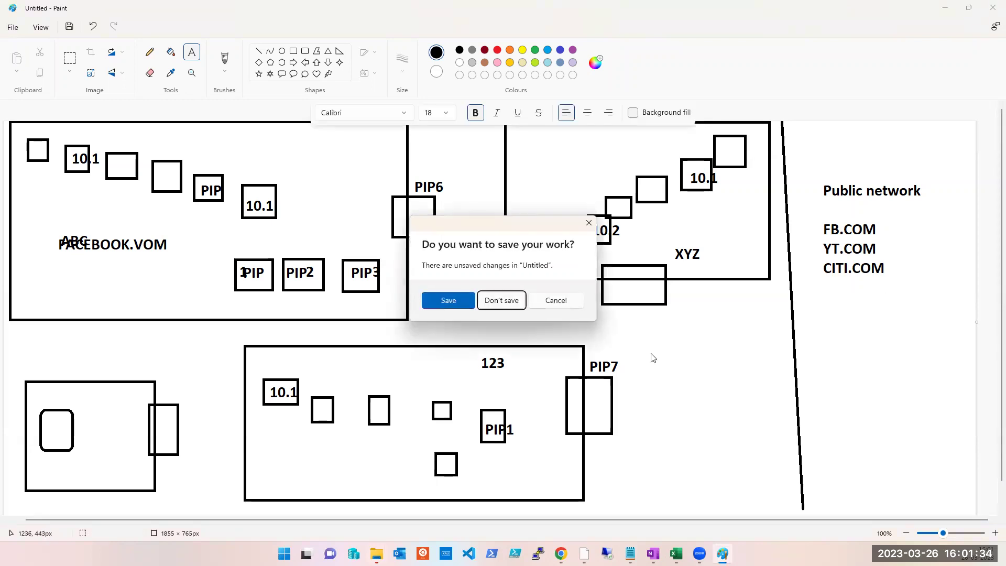
{"action": "key", "text": "Tab"}
{"action": "key", "text": "Return"}
Step: Draw four large rectangles for the virtual networks, one near each corner of the canvas
{"action": "left_click", "coordinate": [293, 51]}
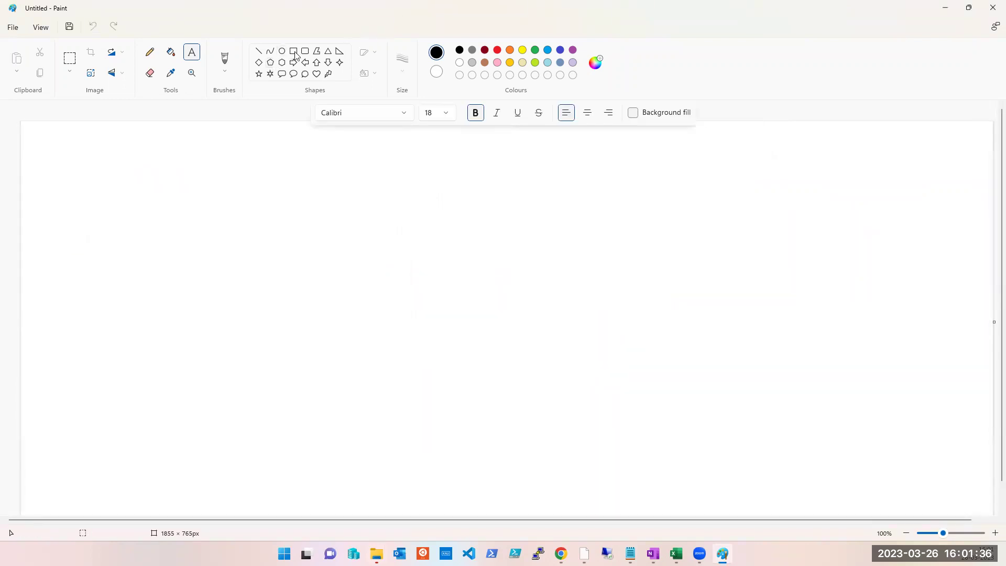
{"action": "left_click_drag", "start_coordinate": [65, 149], "coordinate": [240, 282]}
{"action": "left_click_drag", "start_coordinate": [411, 278], "coordinate": [414, 268]}
{"action": "key", "text": "ctrl+z"}
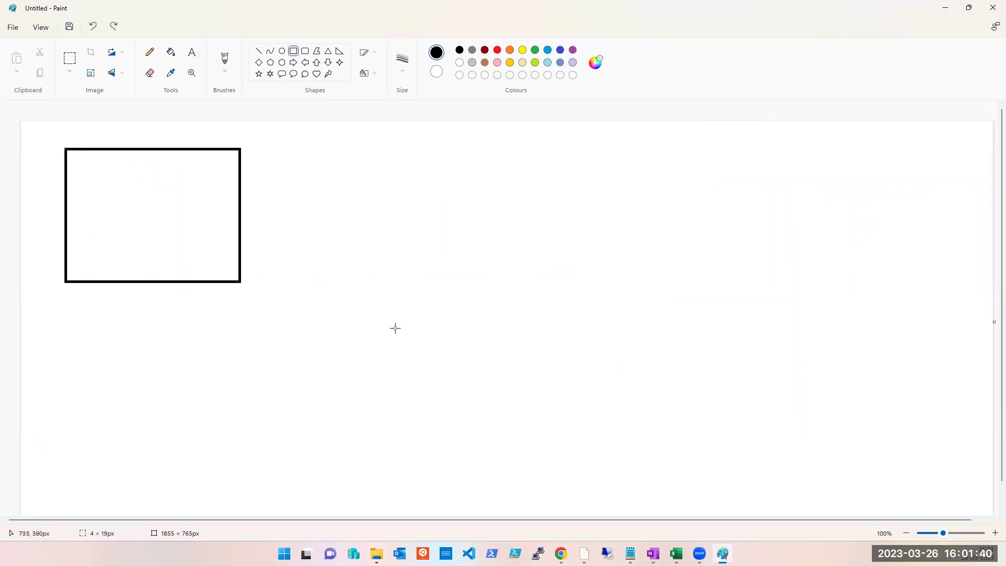
{"action": "left_click_drag", "start_coordinate": [652, 163], "coordinate": [870, 293]}
{"action": "left_click", "coordinate": [860, 334]}
{"action": "left_click_drag", "start_coordinate": [53, 387], "coordinate": [294, 490]}
{"action": "left_click", "coordinate": [628, 434]}
{"action": "left_click_drag", "start_coordinate": [540, 348], "coordinate": [778, 478]}
{"action": "left_click", "coordinate": [866, 429]}
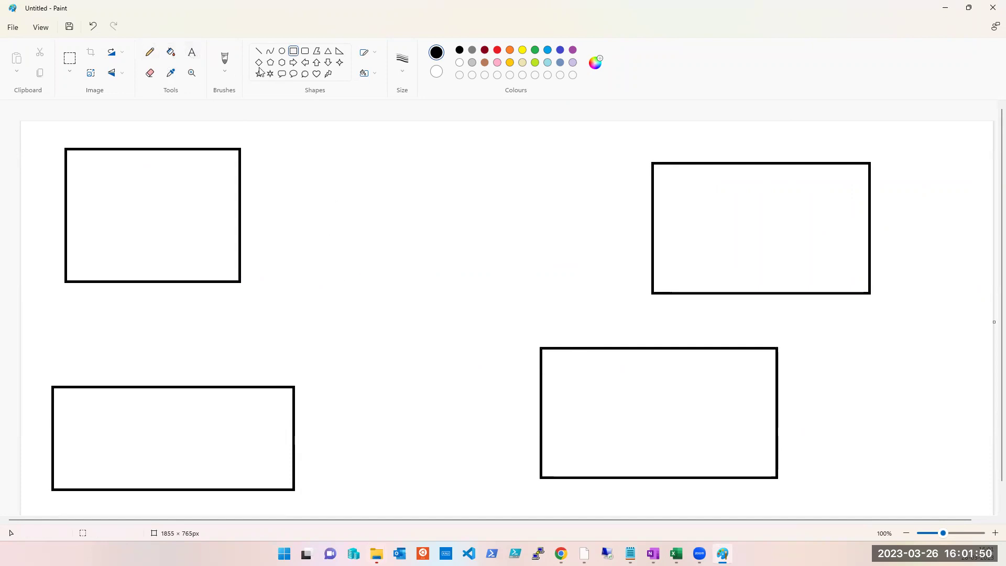
Step: Add rounded subnet boxes inside the rectangles: one in the lower-left network and two in each of the other three
{"action": "left_click", "coordinate": [306, 50]}
{"action": "left_click_drag", "start_coordinate": [81, 162], "coordinate": [217, 276]}
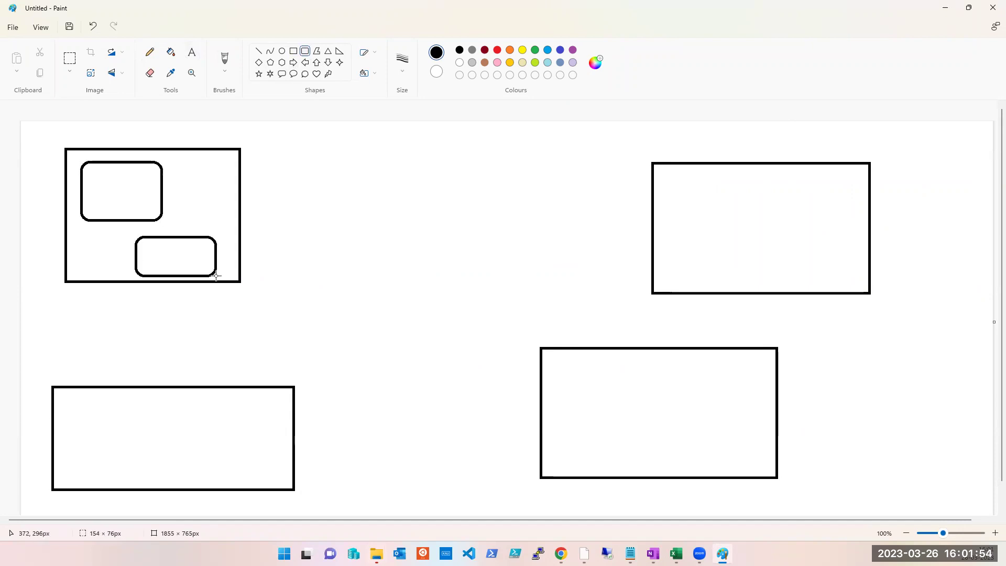
{"action": "left_click_drag", "start_coordinate": [83, 412], "coordinate": [164, 469]}
{"action": "left_click_drag", "start_coordinate": [556, 360], "coordinate": [750, 470]}
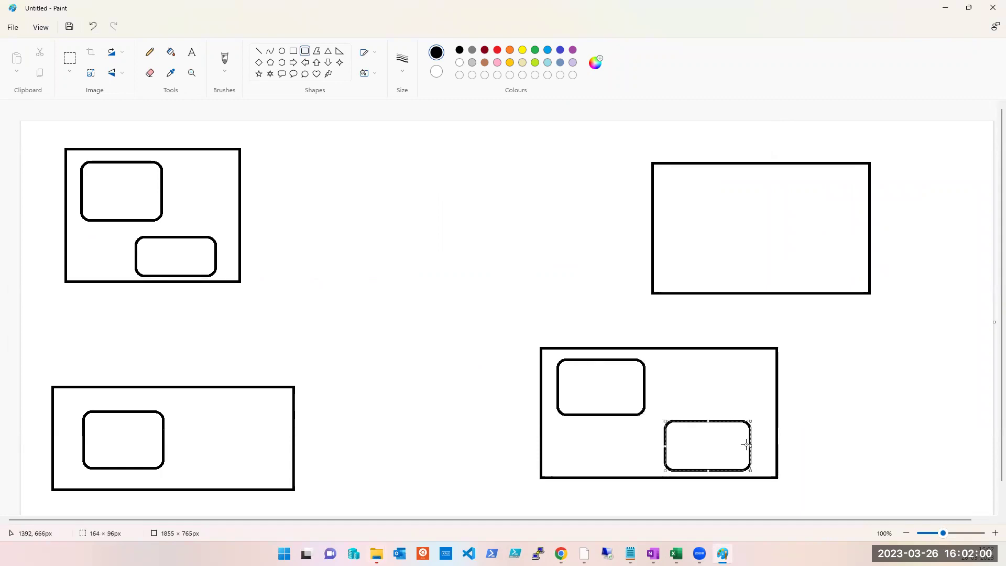
{"action": "left_click_drag", "start_coordinate": [683, 175], "coordinate": [847, 277]}
{"action": "left_click", "coordinate": [943, 243]}
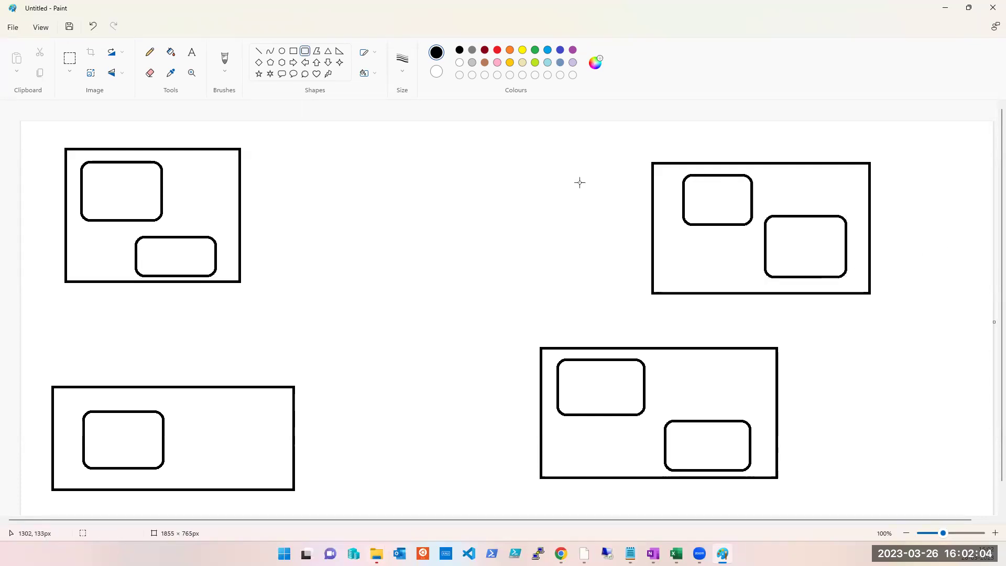
Step: Label the upper-left rectangle "VNET1" beside its first subnet box
{"action": "left_click", "coordinate": [191, 53]}
{"action": "left_click_drag", "start_coordinate": [102, 179], "coordinate": [267, 186]}
{"action": "left_click", "coordinate": [217, 198]}
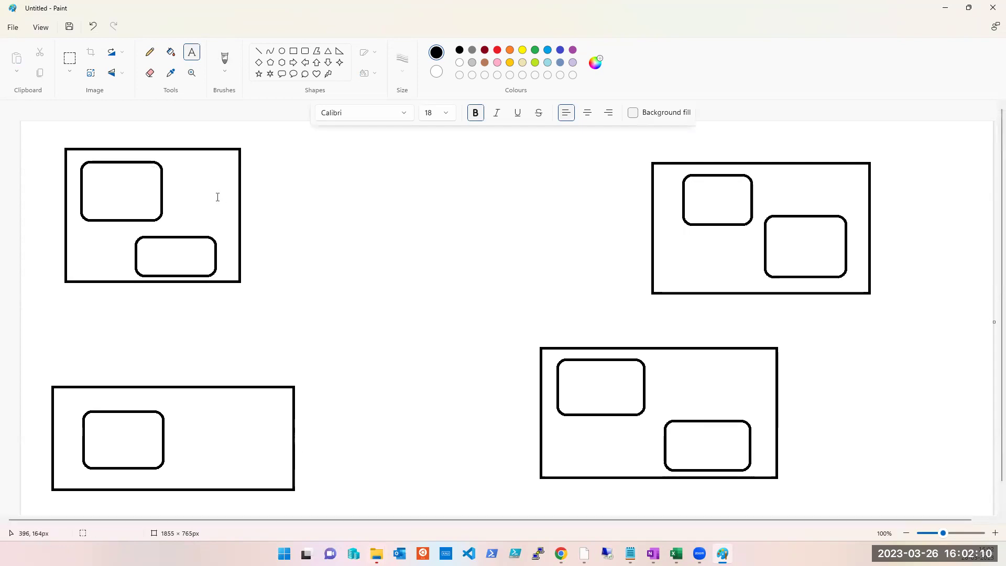
{"action": "left_click_drag", "start_coordinate": [181, 165], "coordinate": [201, 176]}
{"action": "type", "text": "VNET1"}
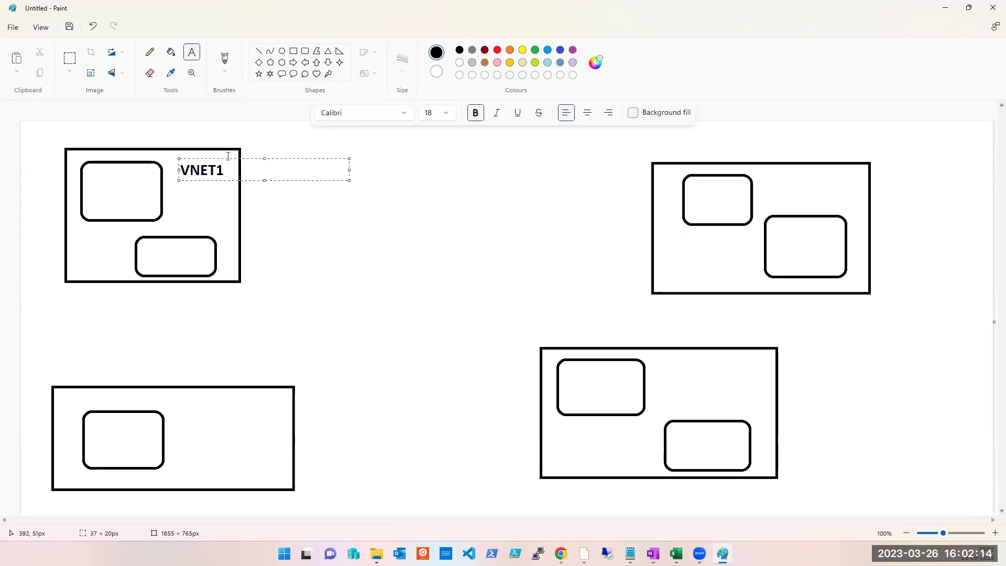
Step: Copy the VNET1 label into the lower-left rectangle and change the copy to "VNET2"
{"action": "key", "text": "ctrl+a"}
{"action": "key", "text": "ctrl+c"}
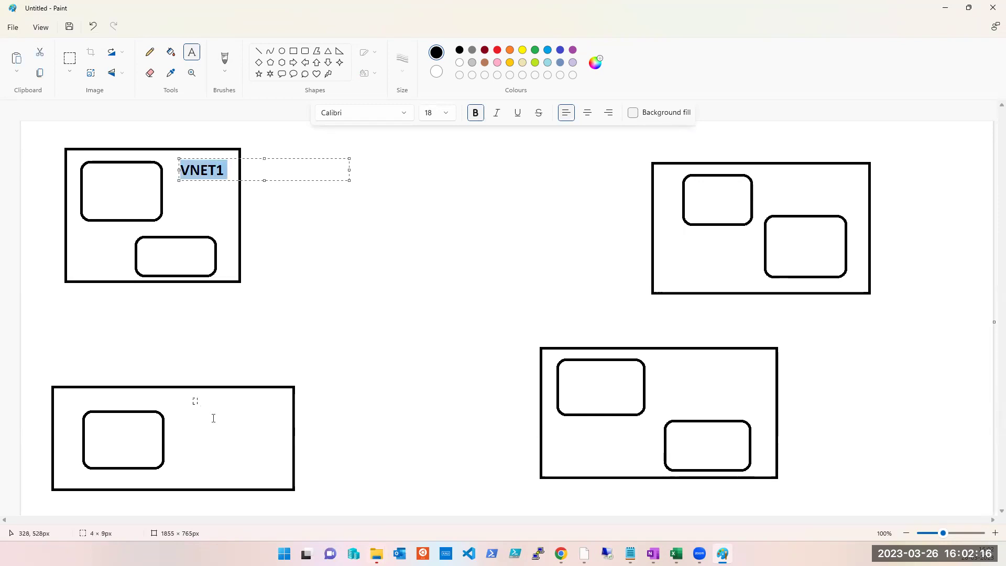
{"action": "left_click_drag", "start_coordinate": [214, 418], "coordinate": [219, 420]}
{"action": "key", "text": "ctrl+v"}
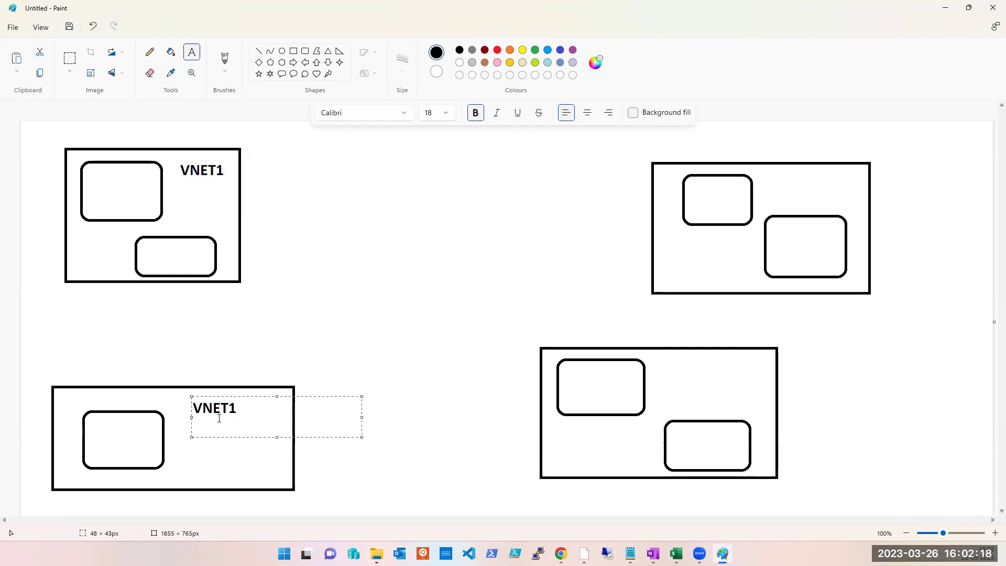
{"action": "key", "text": "BackSpace"}
{"action": "key", "text": "BackSpace"}
{"action": "type", "text": "2"}
Step: Paste the label into the lower-right rectangle and change it to "VNET3"
{"action": "left_click_drag", "start_coordinate": [678, 360], "coordinate": [726, 390]}
{"action": "key", "text": "ctrl+v"}
{"action": "key", "text": "BackSpace"}
{"action": "key", "text": "BackSpace"}
{"action": "type", "text": "3"}
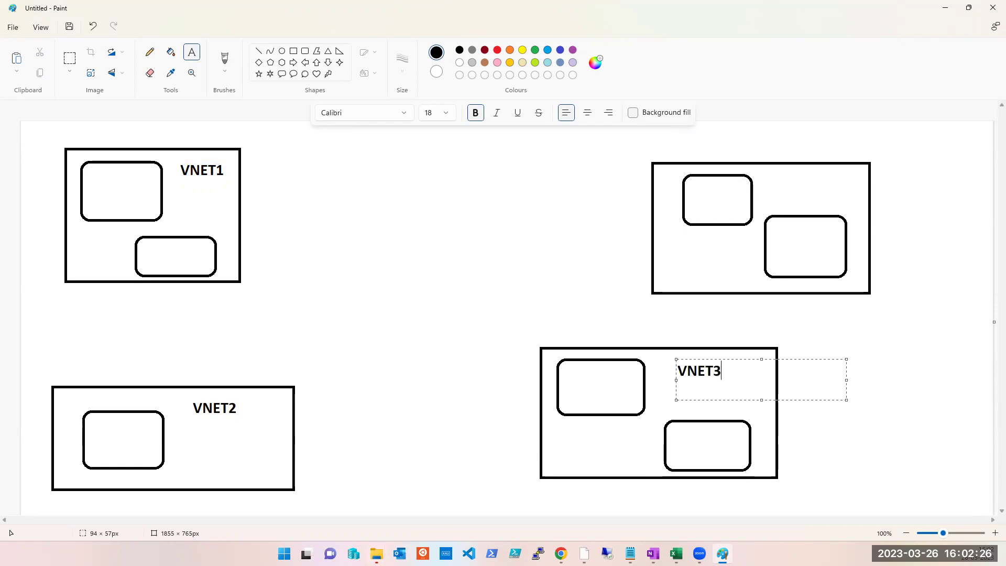
Step: Paste the label into the upper-right rectangle and change it to "VNET4"
{"action": "left_click_drag", "start_coordinate": [785, 170], "coordinate": [825, 186]}
{"action": "key", "text": "ctrl+v"}
{"action": "key", "text": "BackSpace"}
{"action": "key", "text": "BackSpace"}
{"action": "type", "text": "4"}
{"action": "left_click", "coordinate": [553, 228]}
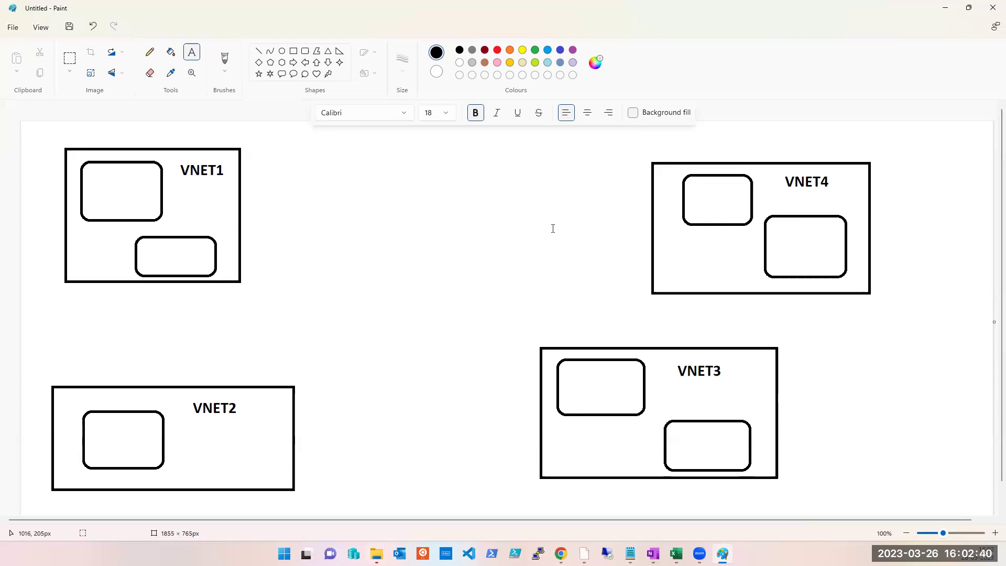
Step: Switch to the Azure portal in Chrome and bring up the networking settings for creating an Azure virtual machine
{"action": "mouse_move", "coordinate": [561, 554]}
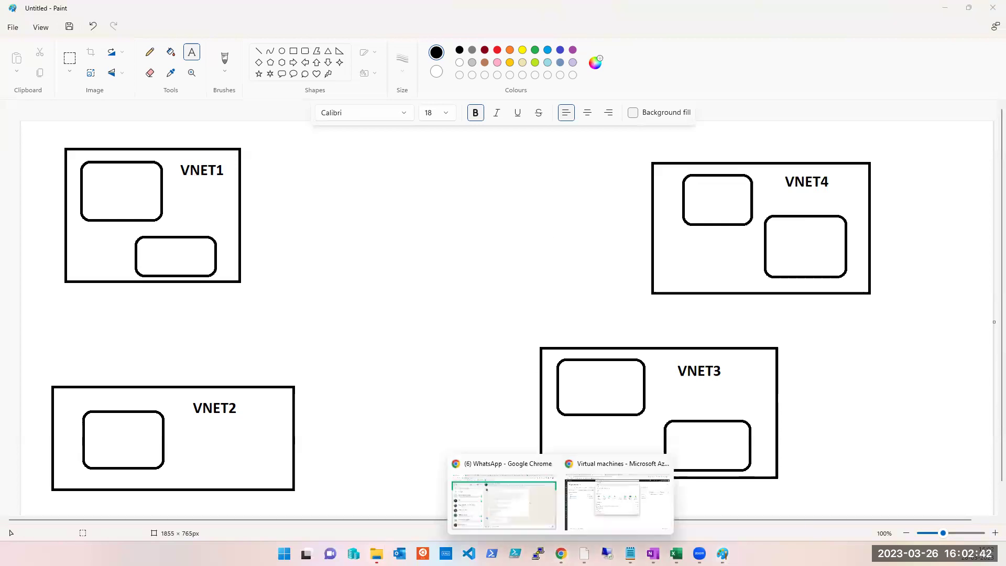
{"action": "left_click", "coordinate": [571, 490]}
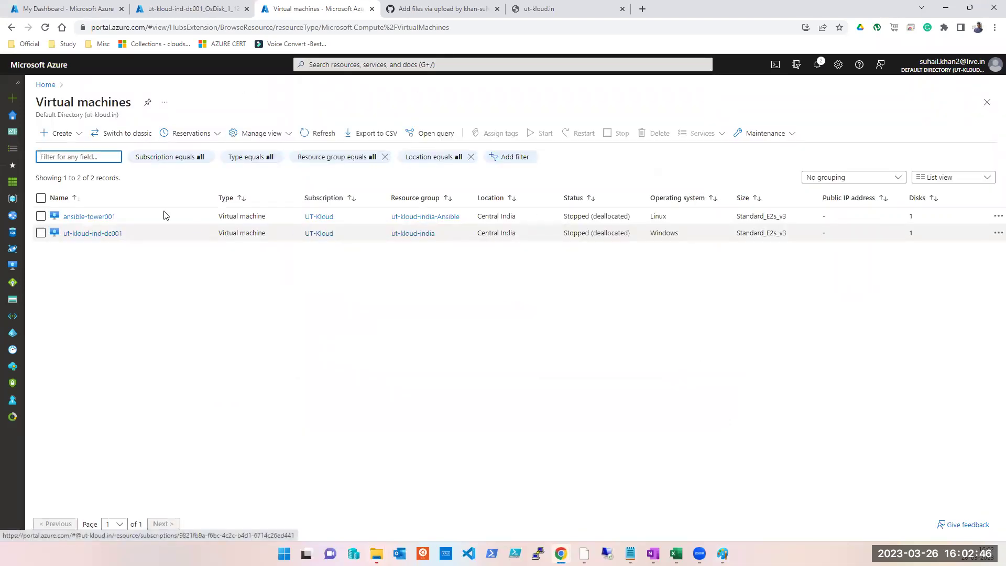
{"action": "left_click", "coordinate": [57, 140]}
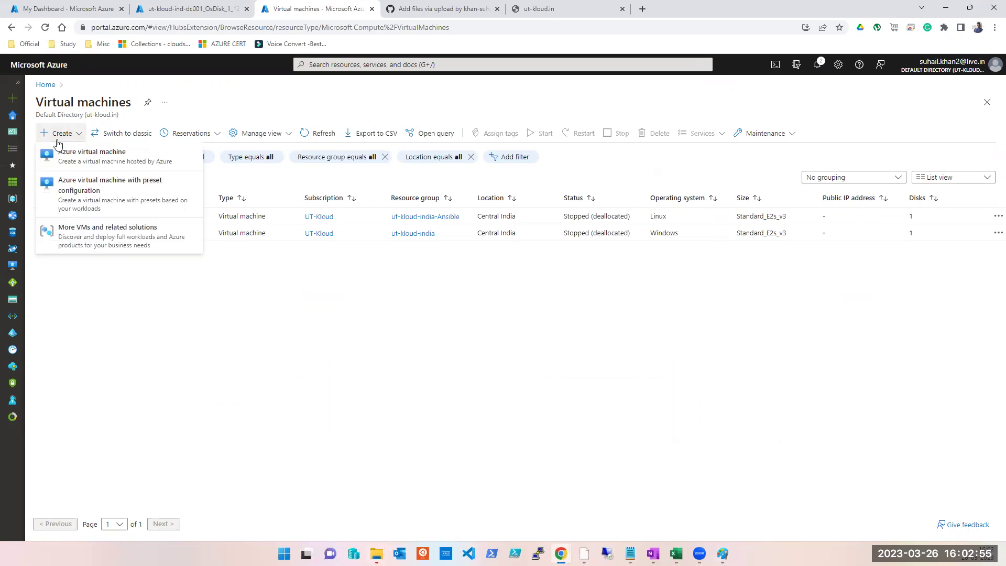
{"action": "left_click", "coordinate": [77, 164]}
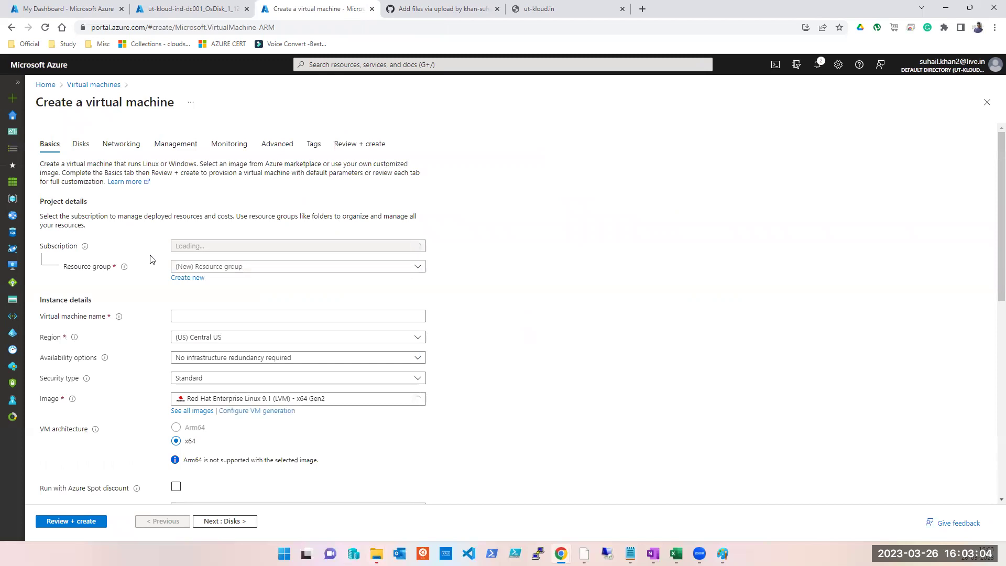
{"action": "left_click", "coordinate": [243, 521]}
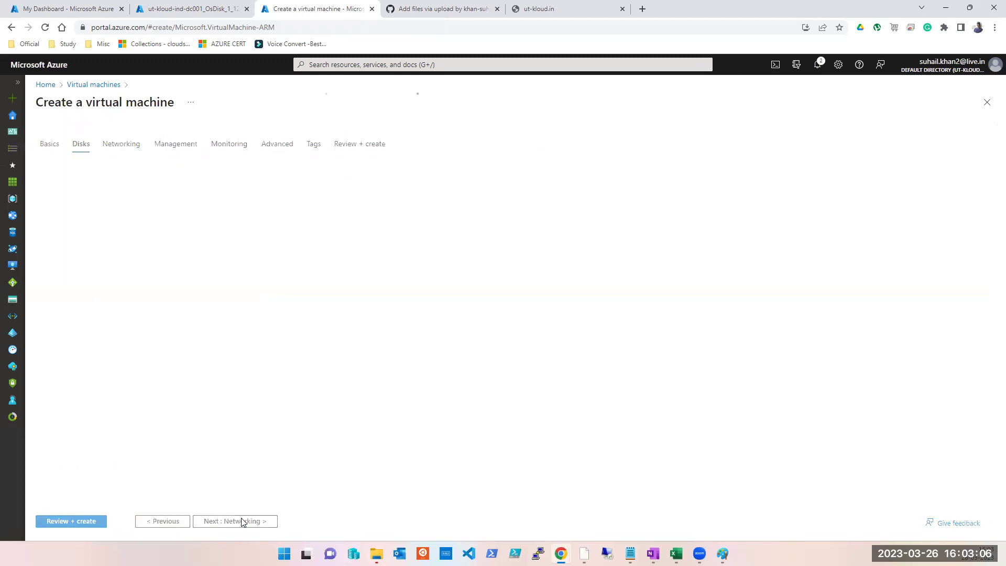
{"action": "left_click", "coordinate": [240, 521]}
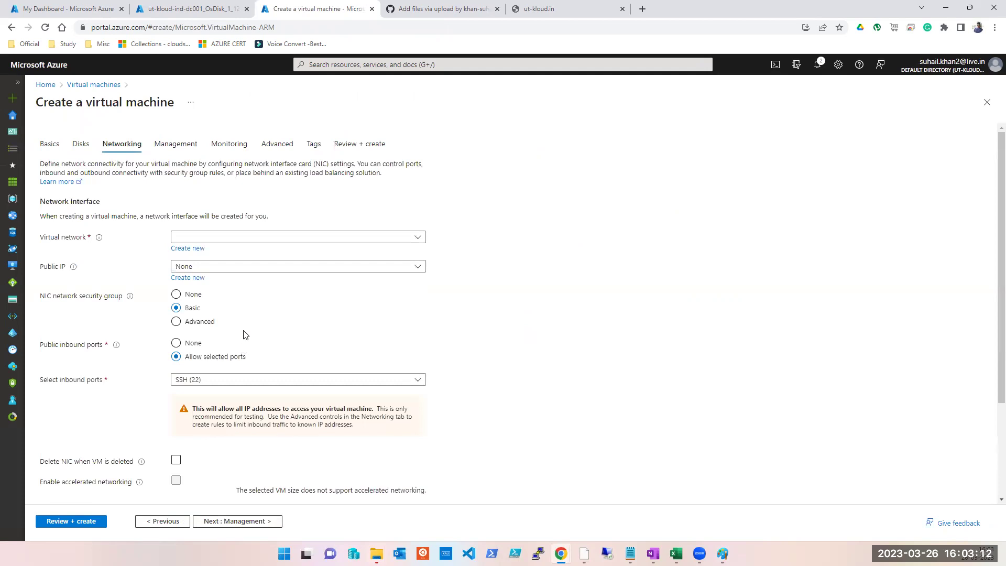
Step: Look at the Public IP choices for the virtual machine, keep None, and close the creation form
{"action": "left_click", "coordinate": [217, 267]}
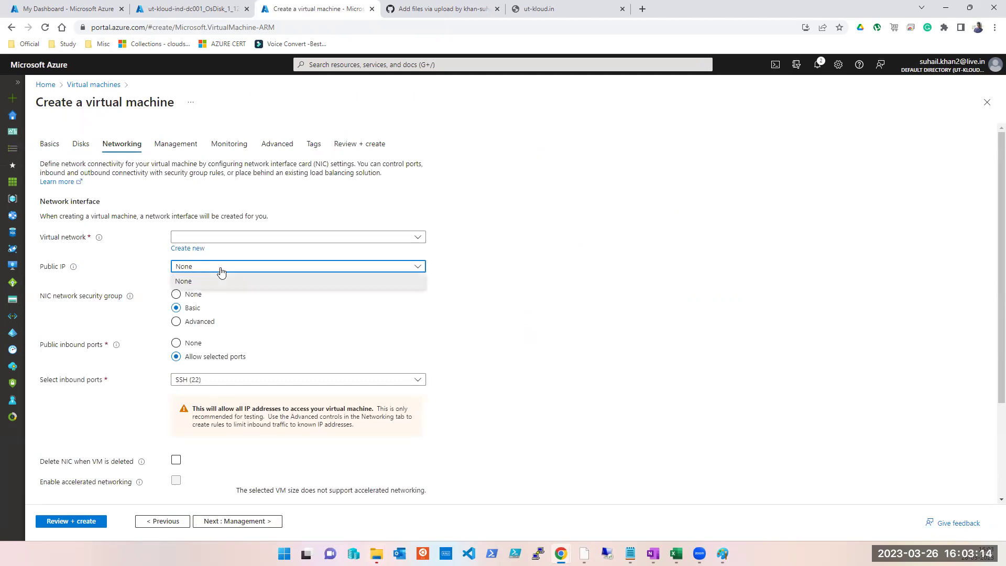
{"action": "left_click", "coordinate": [188, 283]}
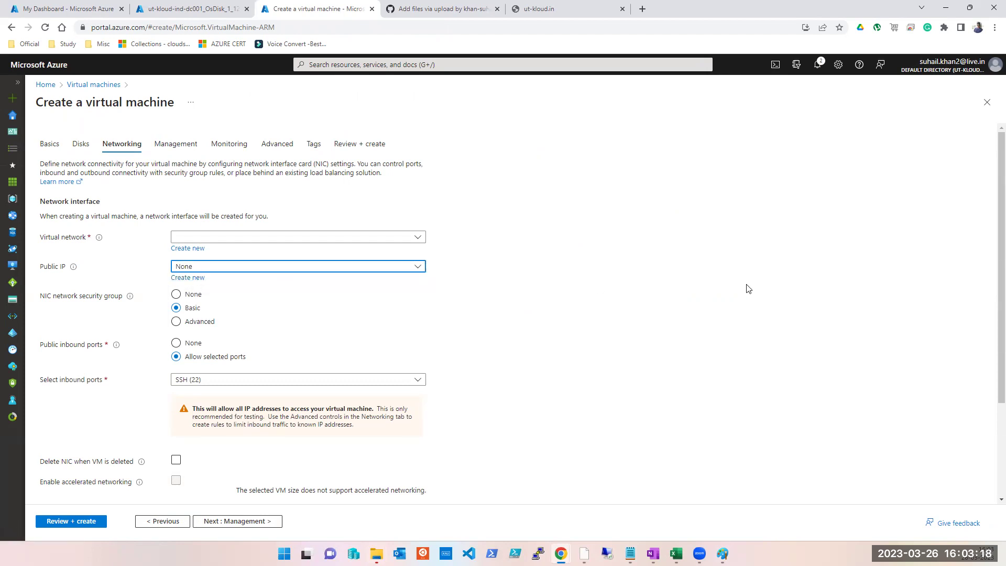
{"action": "left_click", "coordinate": [991, 109]}
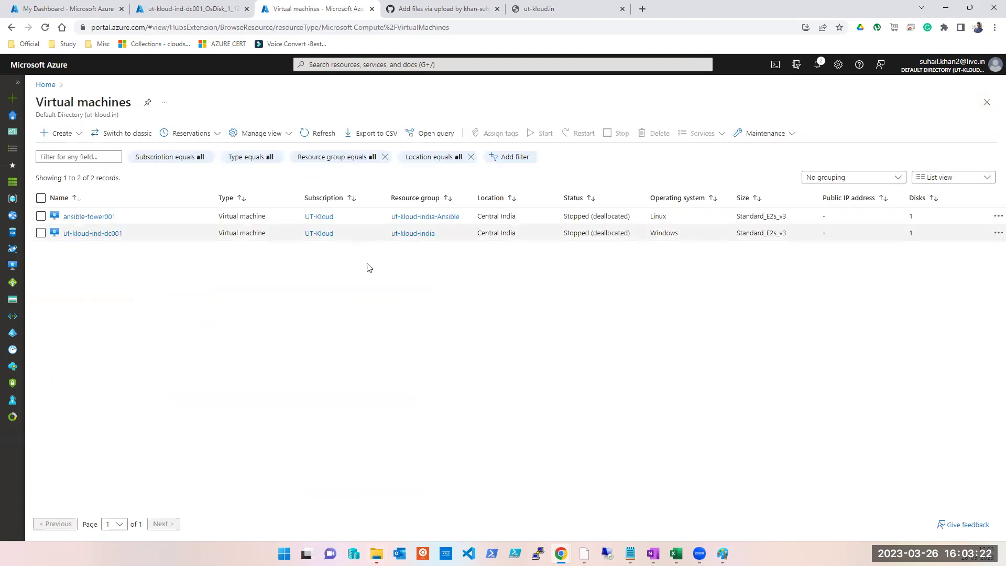
Step: Switch to OneNote and review the Azure Network notes on public and private IP addresses
{"action": "left_click", "coordinate": [653, 554]}
{"action": "scroll", "coordinate": [107, 389], "scroll_direction": "down", "scroll_amount": 5}
{"action": "scroll", "coordinate": [107, 389], "scroll_direction": "down", "scroll_amount": 1}
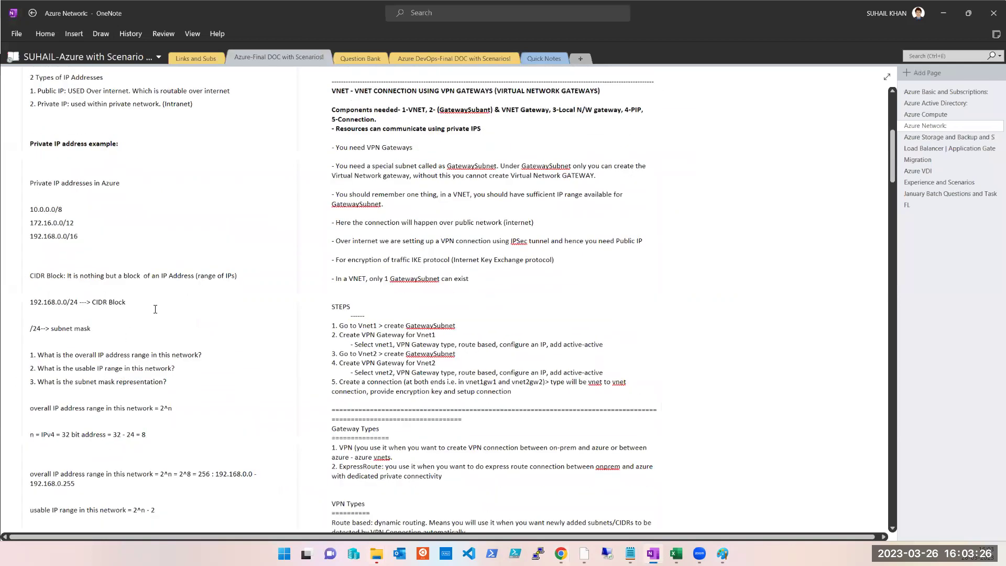
{"action": "scroll", "coordinate": [155, 309], "scroll_direction": "up", "scroll_amount": 5}
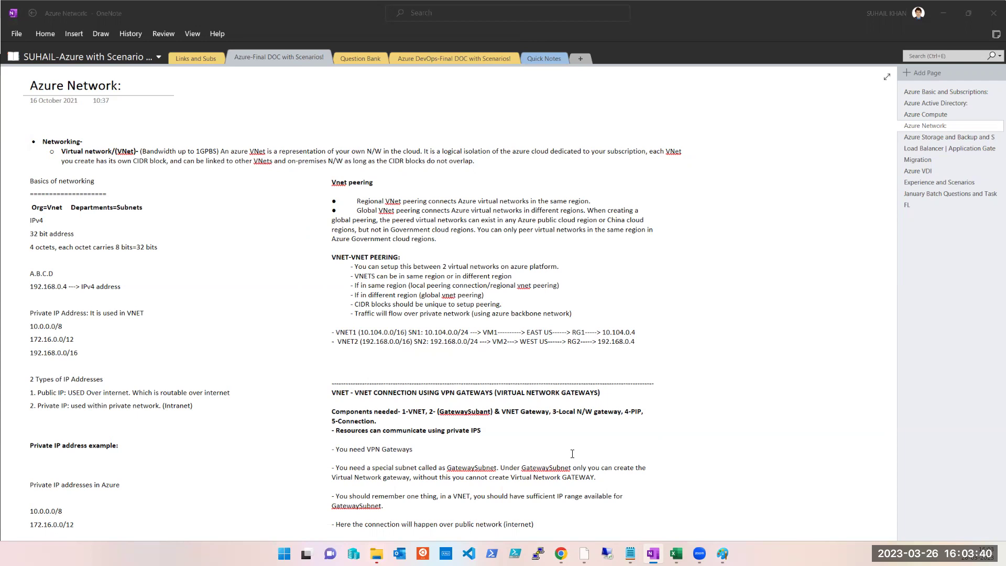
Step: Return to the Azure portal, start creating another Azure virtual machine, and check its Public IP setting
{"action": "mouse_move", "coordinate": [561, 554]}
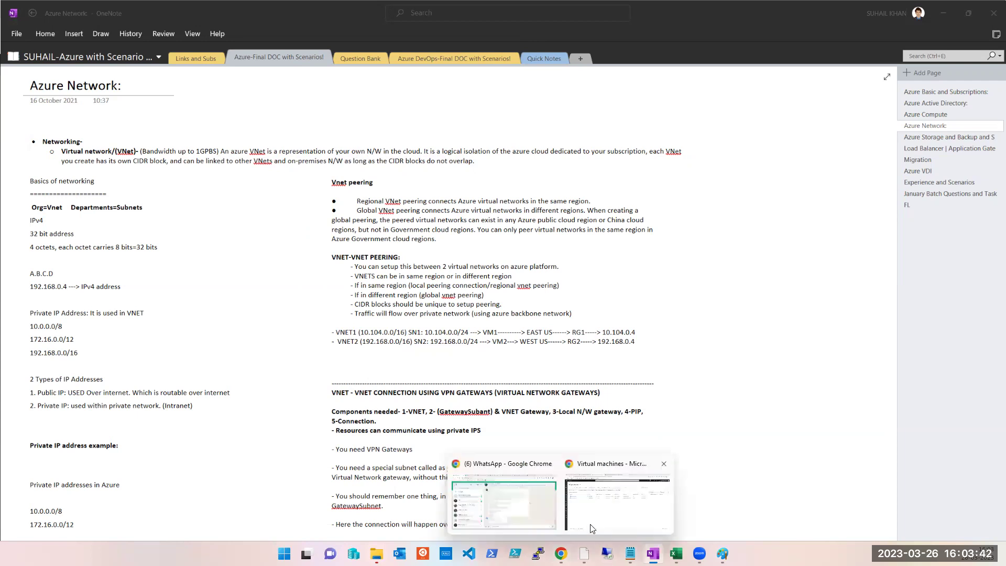
{"action": "left_click", "coordinate": [591, 528]}
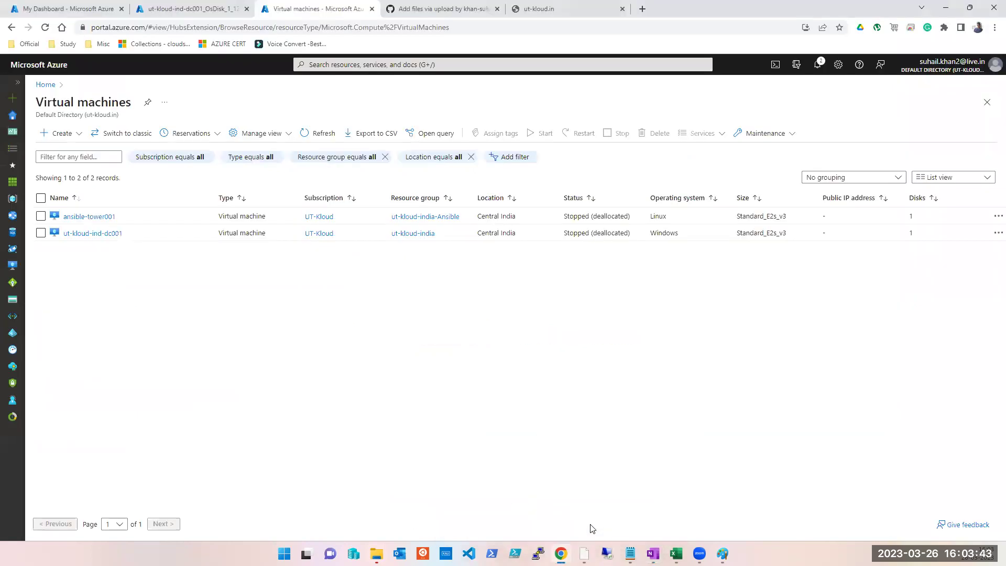
{"action": "left_click", "coordinate": [49, 137]}
{"action": "left_click", "coordinate": [65, 157]}
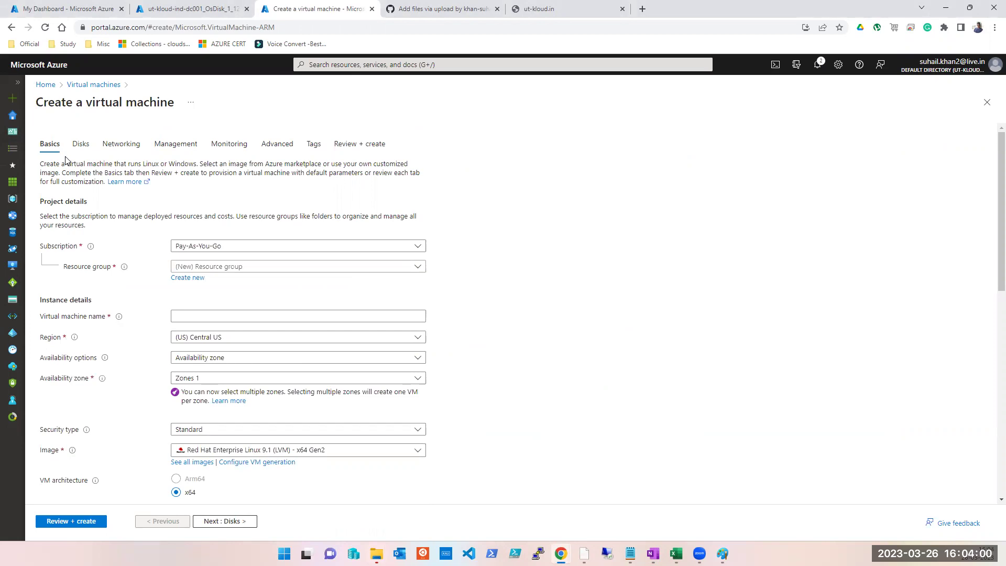
{"action": "left_click", "coordinate": [128, 147]}
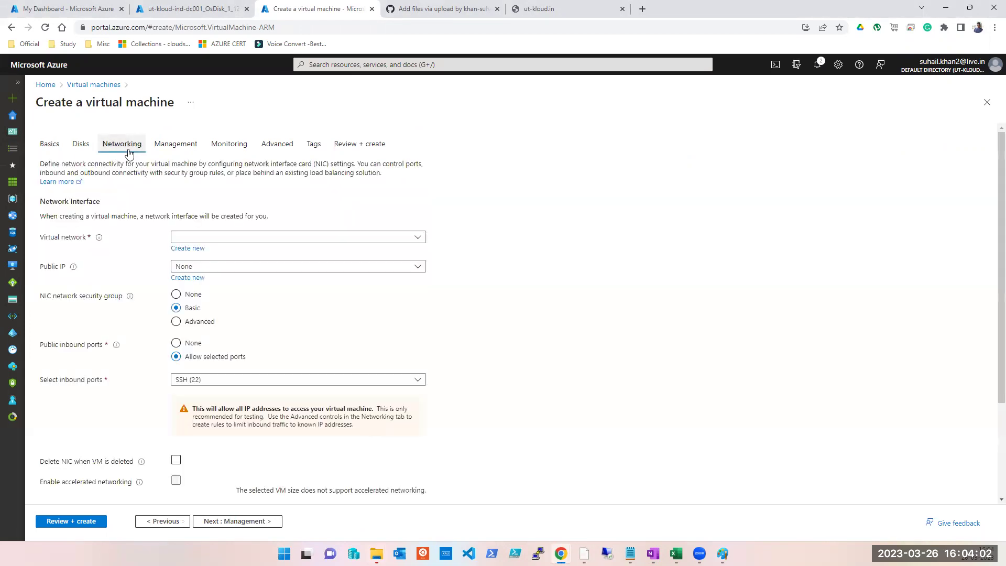
{"action": "left_click", "coordinate": [215, 268]}
Step: Set the new virtual machine's subscription to UT-Kloud and keep the region at (US) Central US
{"action": "left_click", "coordinate": [49, 143]}
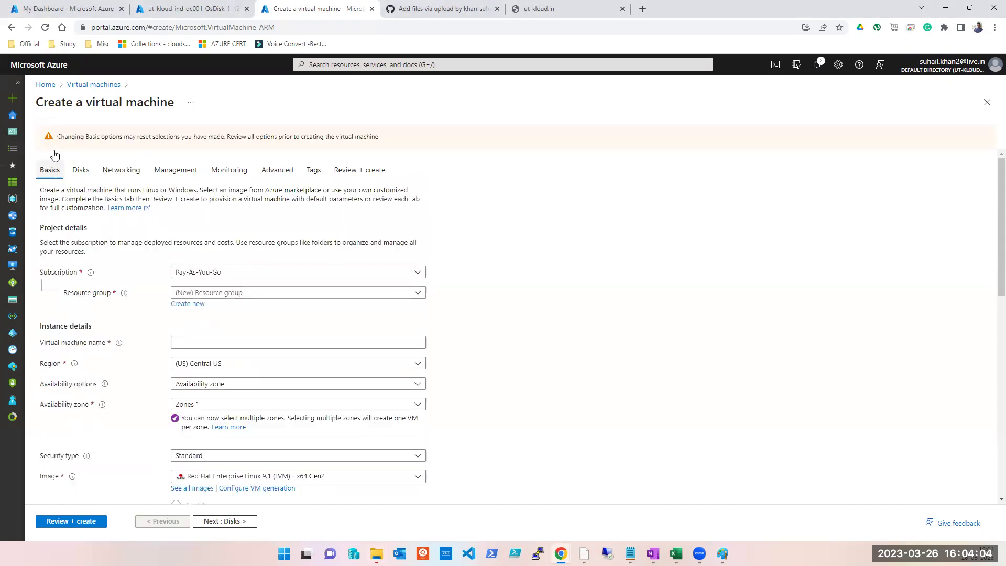
{"action": "left_click", "coordinate": [272, 271]}
{"action": "left_click", "coordinate": [222, 326]}
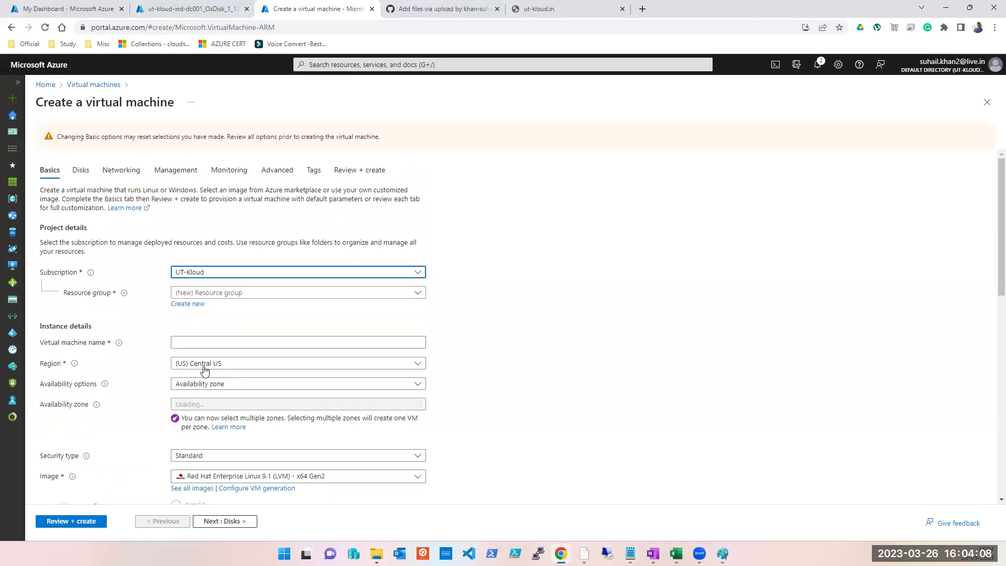
{"action": "left_click", "coordinate": [204, 367]}
{"action": "left_click", "coordinate": [204, 368]}
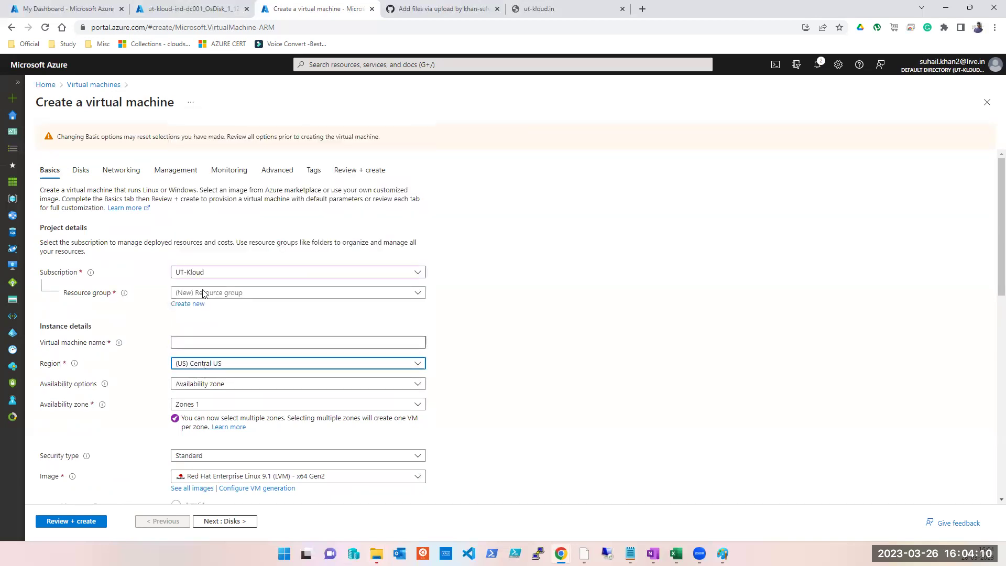
Step: Check which virtual networks are offered for the new machine under the UT-Kloud subscription
{"action": "left_click", "coordinate": [127, 172]}
{"action": "left_click", "coordinate": [242, 238]}
{"action": "left_click", "coordinate": [249, 238]}
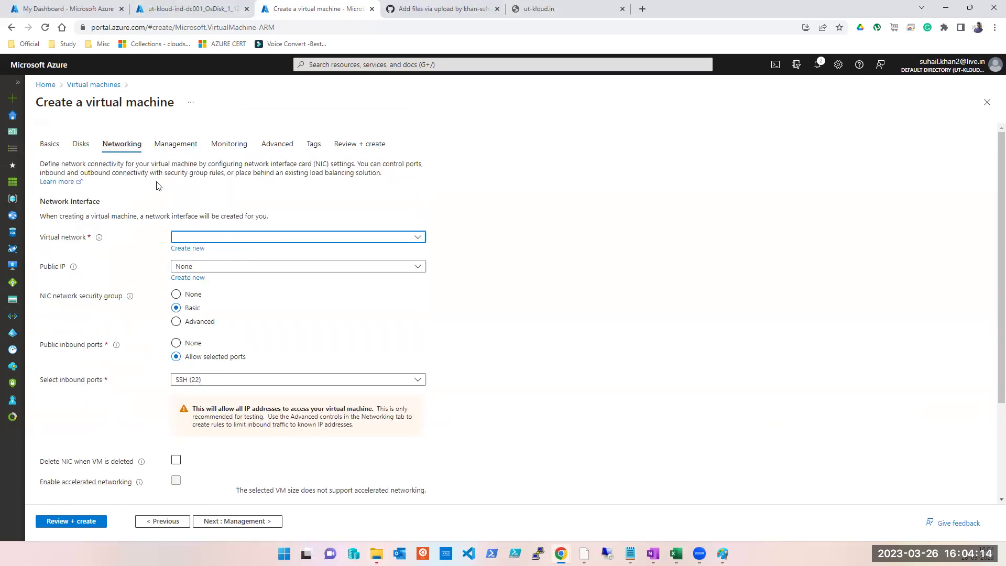
Step: Search the region list for "cent", then recheck the virtual networks available to the new machine
{"action": "left_click", "coordinate": [52, 144]}
{"action": "left_click", "coordinate": [231, 364]}
{"action": "type", "text": "cent"}
{"action": "left_click", "coordinate": [228, 150]}
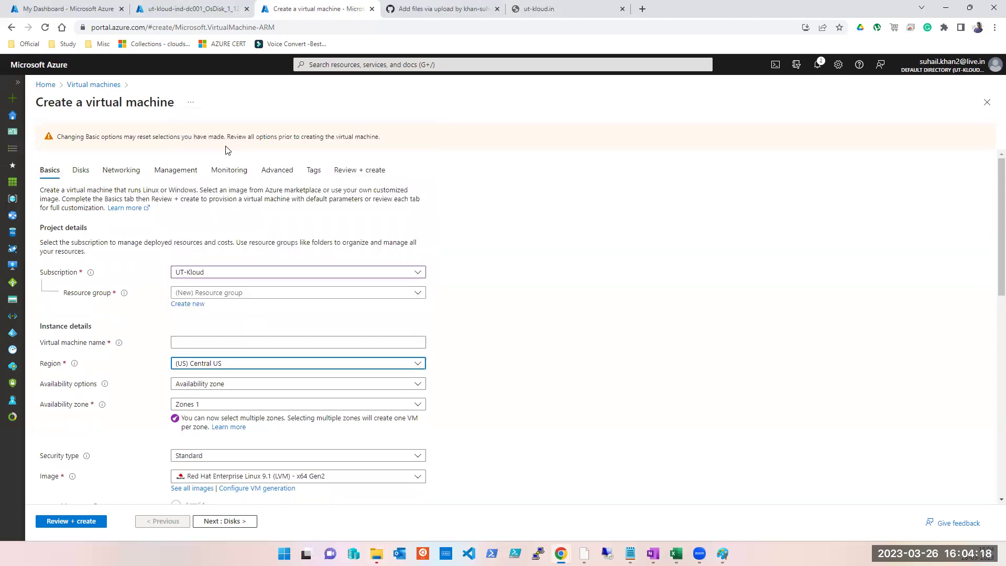
{"action": "left_click", "coordinate": [133, 173]}
{"action": "left_click", "coordinate": [210, 237]}
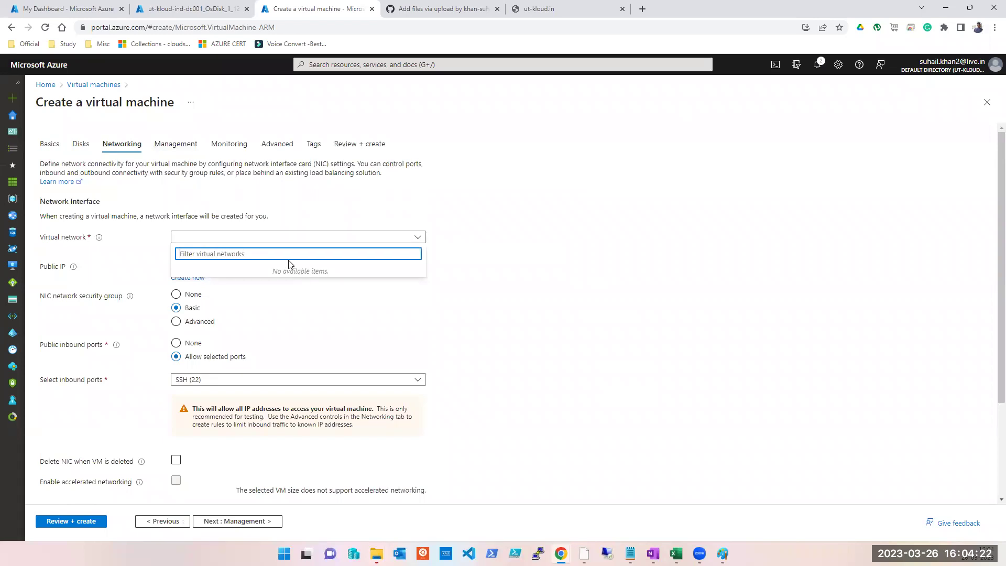
{"action": "left_click", "coordinate": [527, 275]}
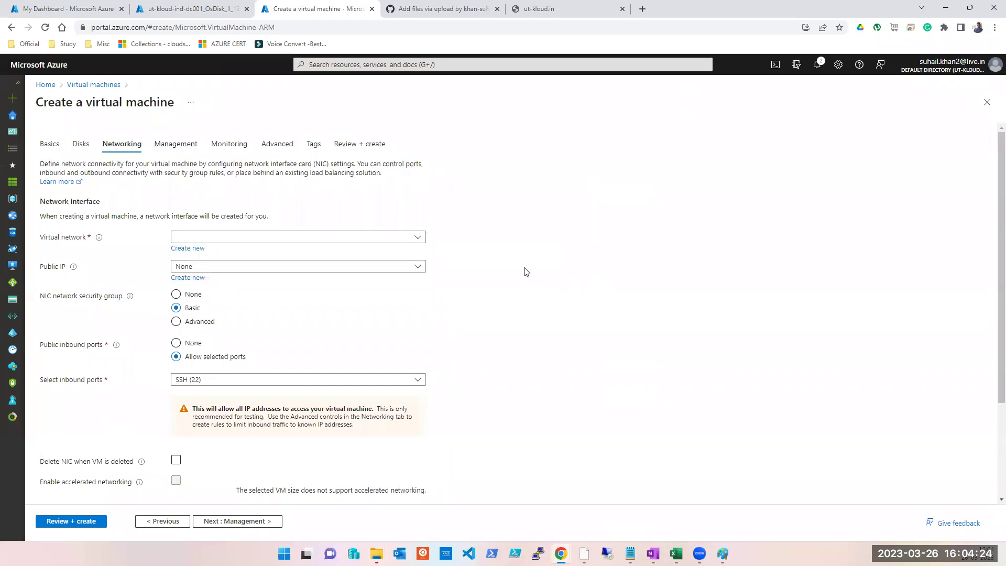
Step: Set the new virtual machine's availability options to No infrastructure redundancy required
{"action": "left_click", "coordinate": [215, 238]}
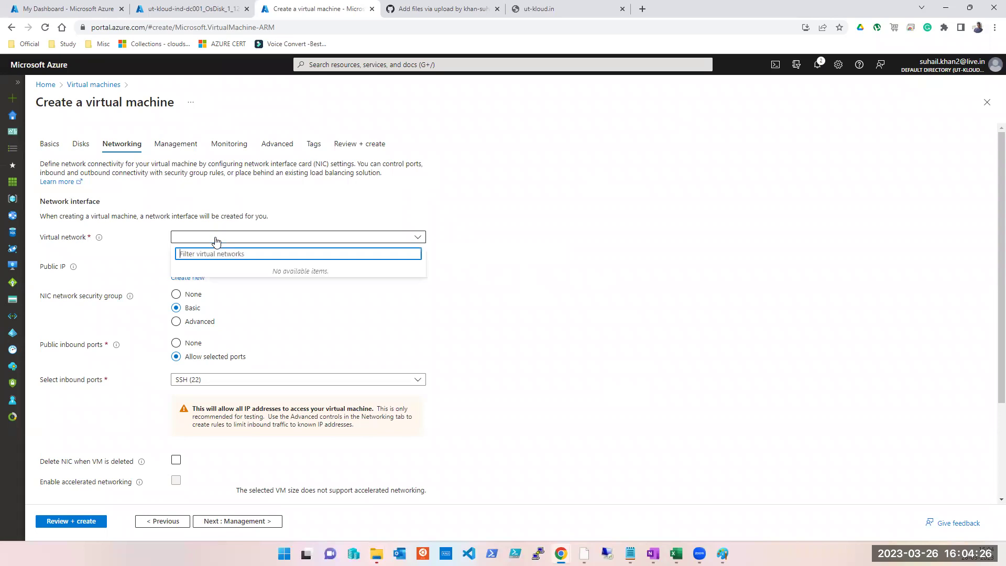
{"action": "left_click", "coordinate": [49, 144]}
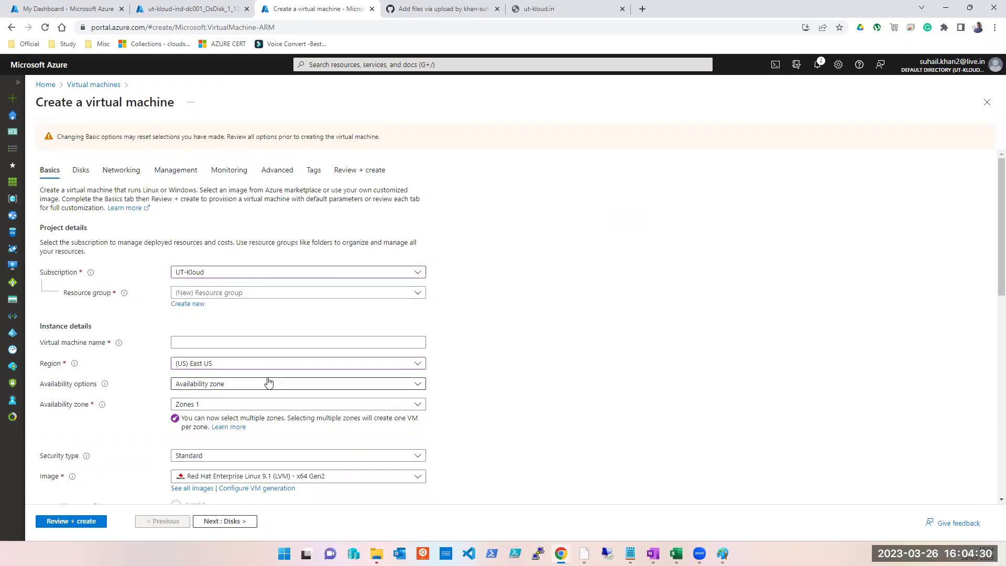
{"action": "left_click", "coordinate": [224, 386]}
{"action": "left_click", "coordinate": [217, 389]}
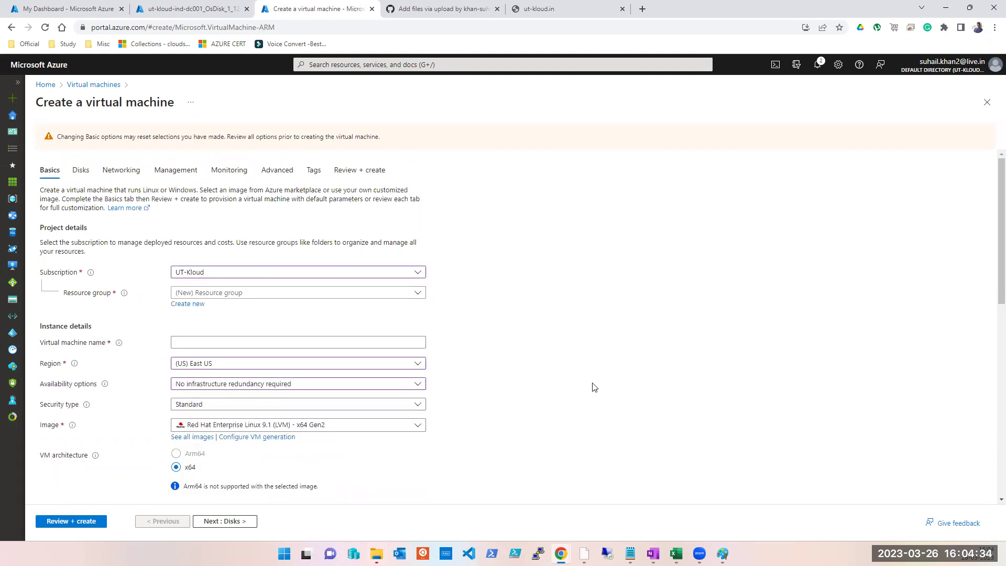
Step: Check which virtual networks the new machine is offered in East US with no infrastructure redundancy required
{"action": "left_click", "coordinate": [128, 171]}
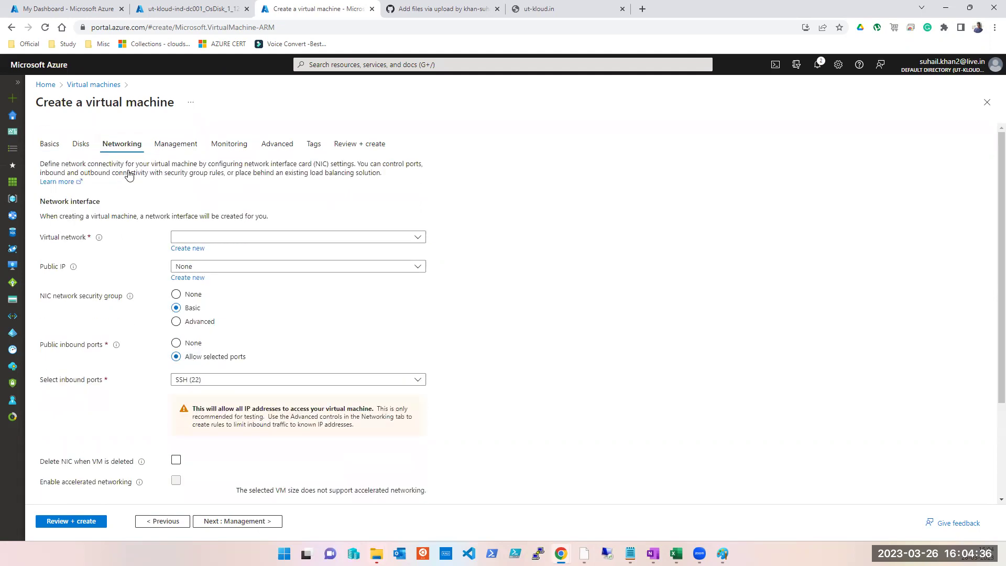
{"action": "left_click", "coordinate": [227, 237]}
{"action": "left_click", "coordinate": [227, 238]}
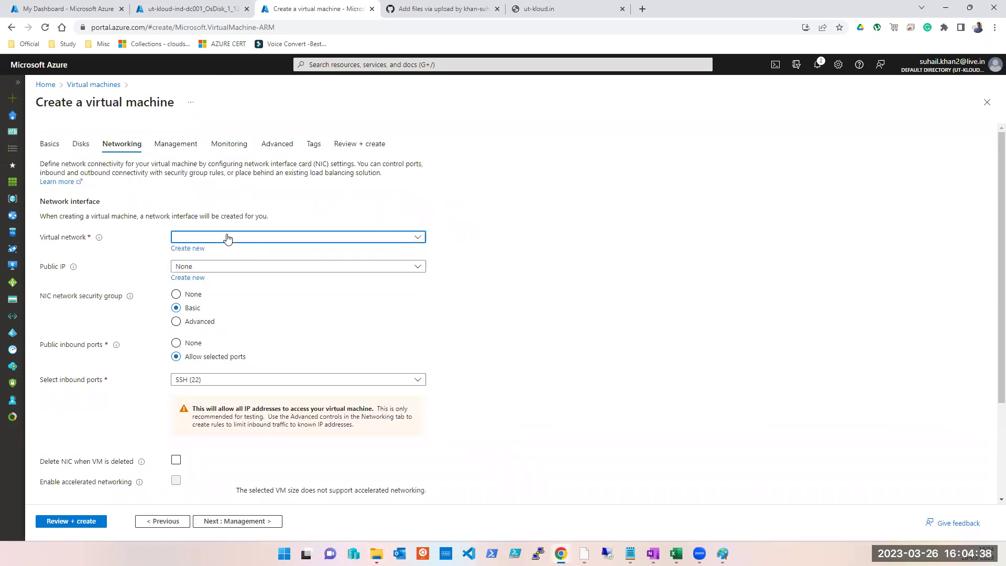
{"action": "left_click", "coordinate": [380, 237]}
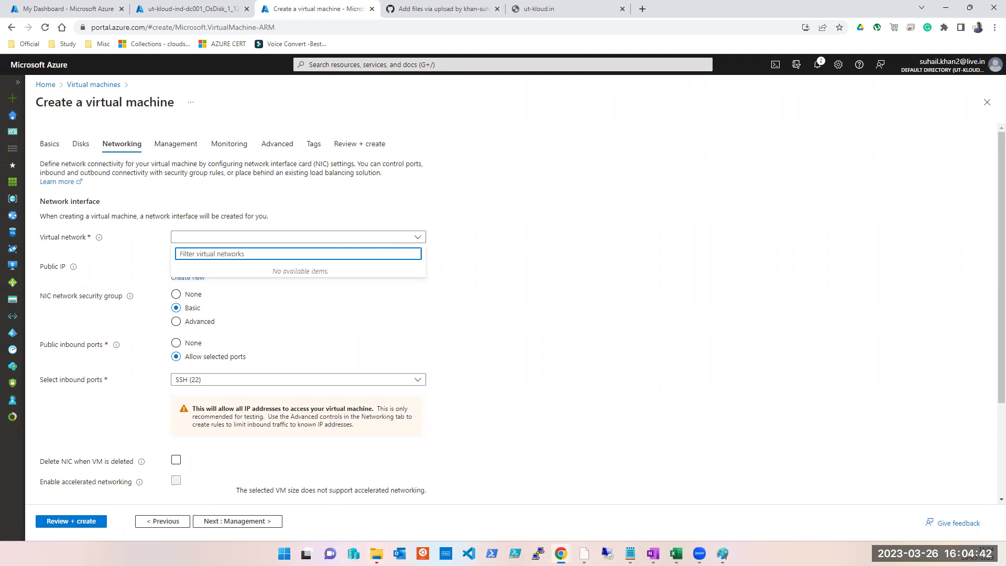
Step: Review the new machine's basic settings, then recheck its list of available virtual networks
{"action": "left_click", "coordinate": [59, 150]}
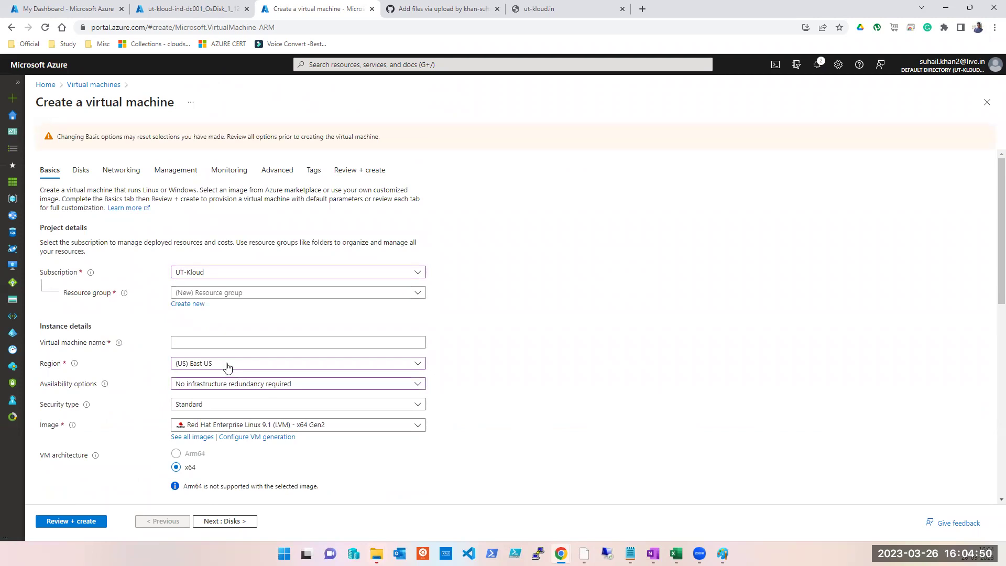
{"action": "scroll", "coordinate": [227, 365], "scroll_direction": "down", "scroll_amount": 8}
{"action": "scroll", "coordinate": [228, 366], "scroll_direction": "up", "scroll_amount": 8}
{"action": "left_click", "coordinate": [115, 174]}
{"action": "left_click", "coordinate": [250, 239]}
{"action": "left_click", "coordinate": [251, 240]}
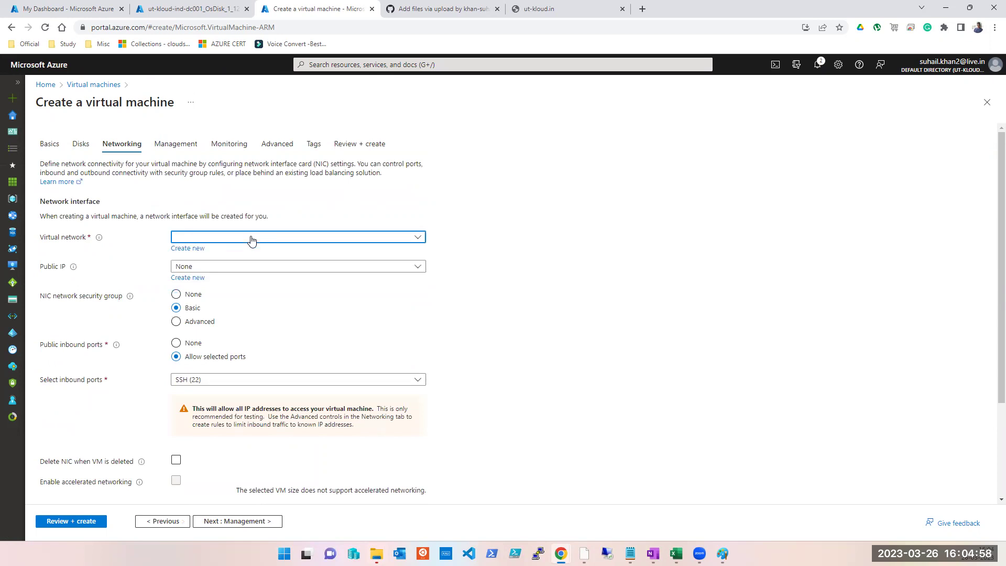
Step: Discard the open form, refresh the virtual machine list, and start creating another Azure virtual machine under the UT-Kloud subscription
{"action": "left_click", "coordinate": [988, 102]}
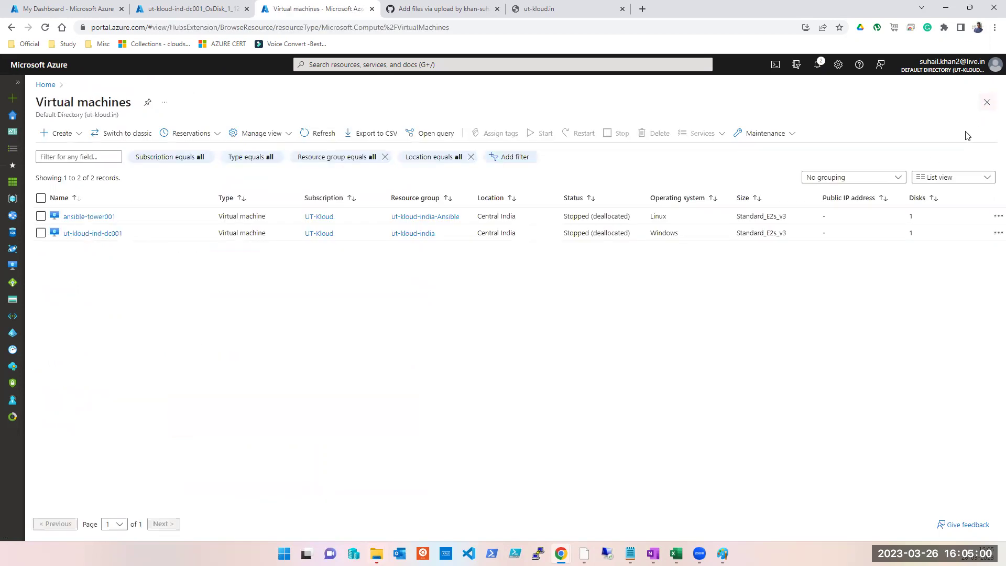
{"action": "left_click", "coordinate": [318, 135]}
{"action": "left_click", "coordinate": [59, 134]}
{"action": "left_click", "coordinate": [69, 158]}
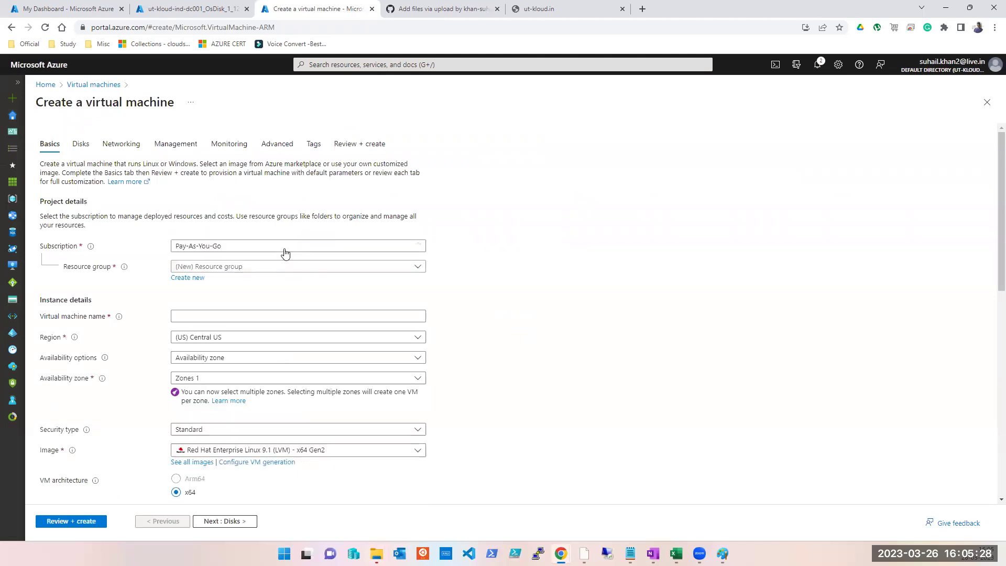
{"action": "left_click", "coordinate": [280, 248]}
{"action": "left_click", "coordinate": [232, 294]}
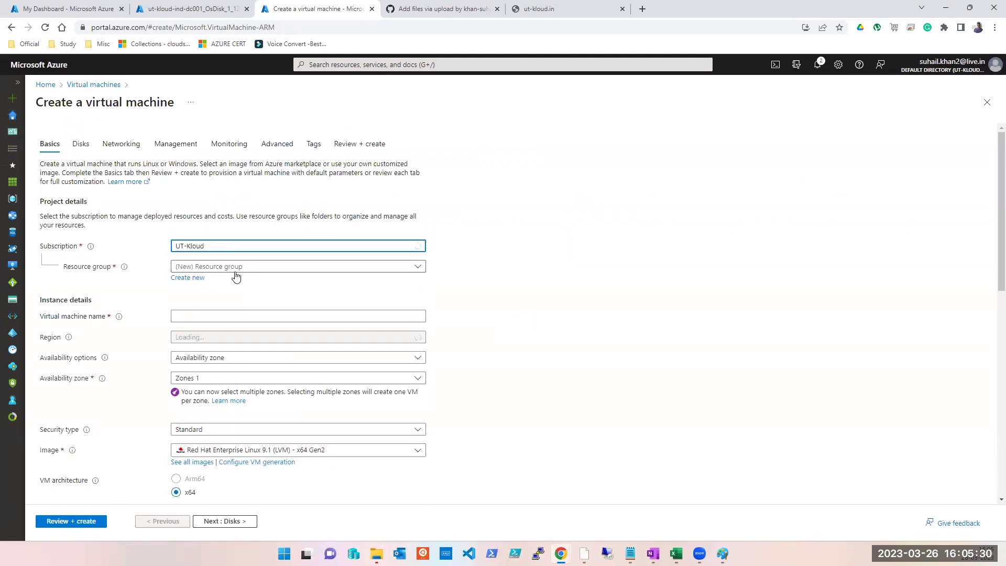
Step: Set the new machine's region to (US) East US and its availability options to No infrastructure redundancy required
{"action": "left_click", "coordinate": [234, 267]}
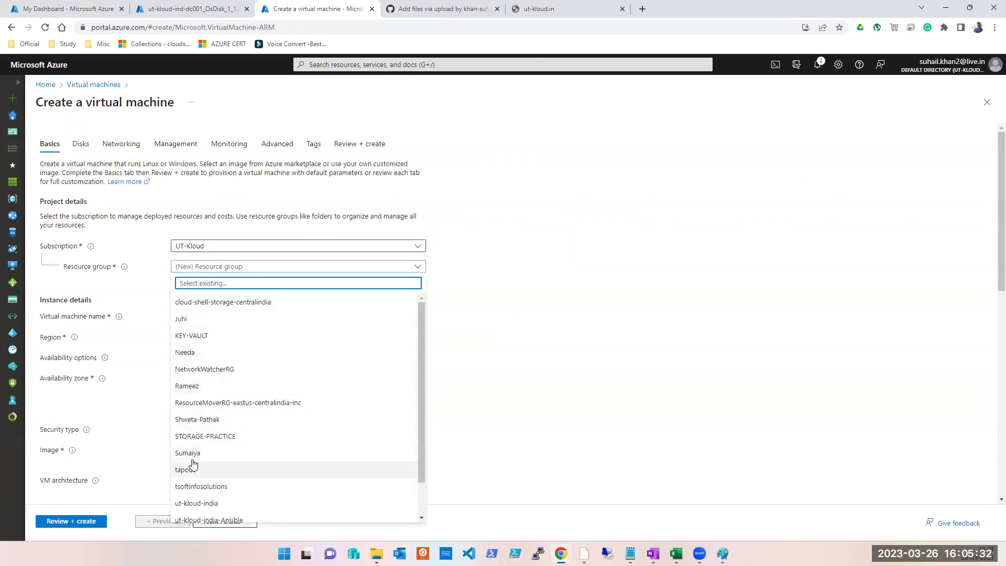
{"action": "left_click", "coordinate": [602, 325]}
{"action": "left_click", "coordinate": [225, 339]}
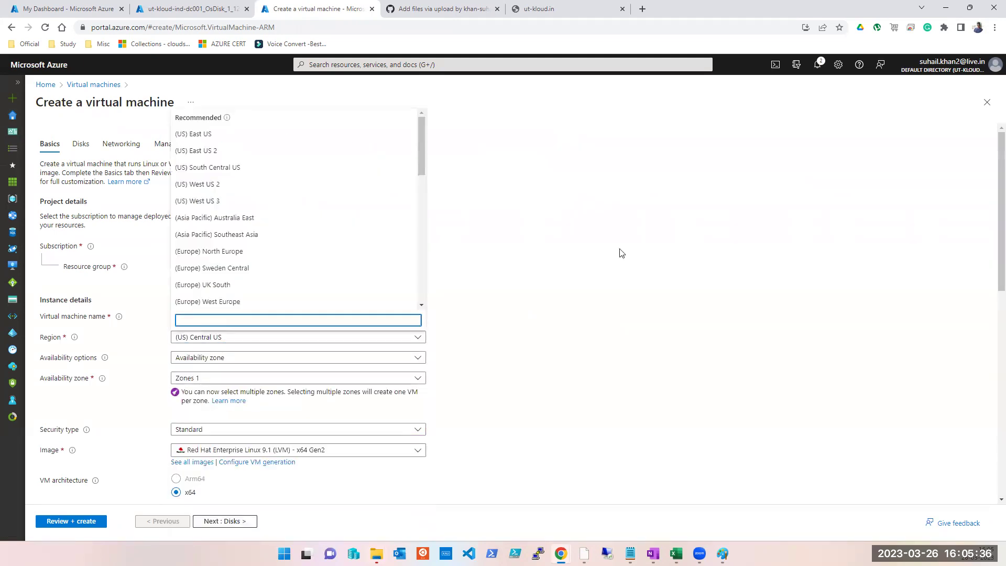
{"action": "left_click", "coordinate": [258, 135]}
{"action": "left_click", "coordinate": [221, 358]}
{"action": "left_click", "coordinate": [220, 376]}
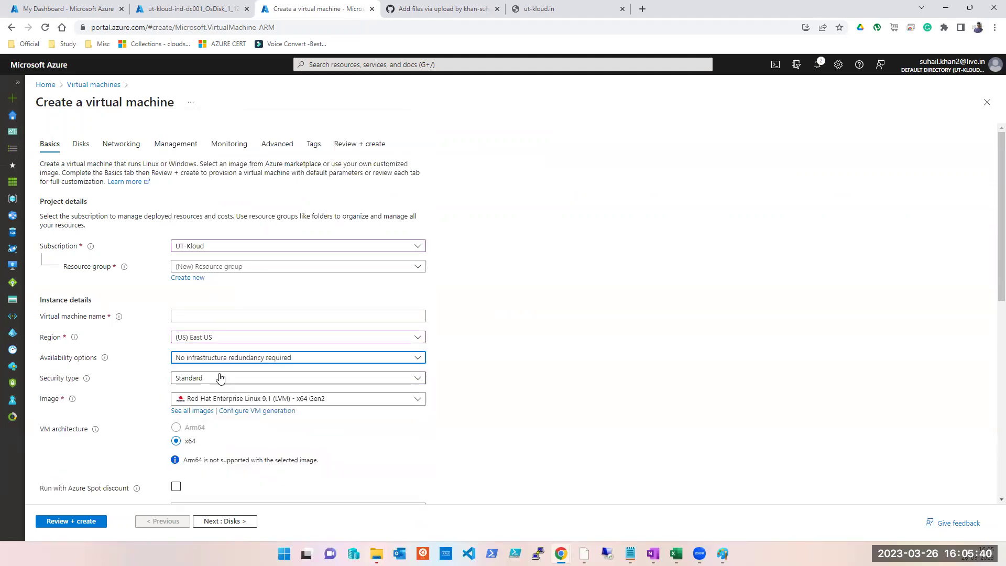
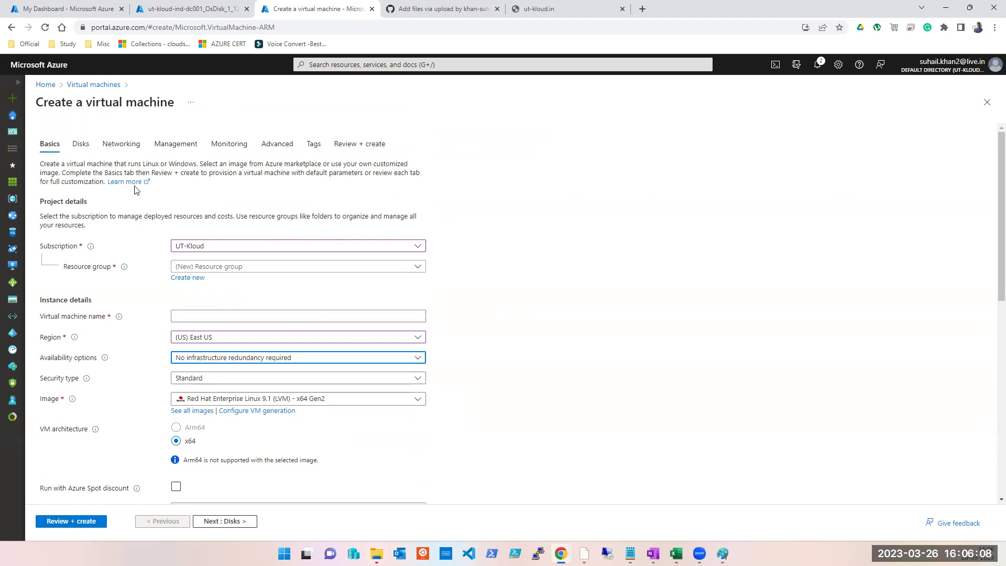
Step: Check which virtual networks the restarted virtual machine form offers under the UT-Kloud subscription
{"action": "left_click", "coordinate": [245, 521]}
{"action": "left_click", "coordinate": [245, 521]}
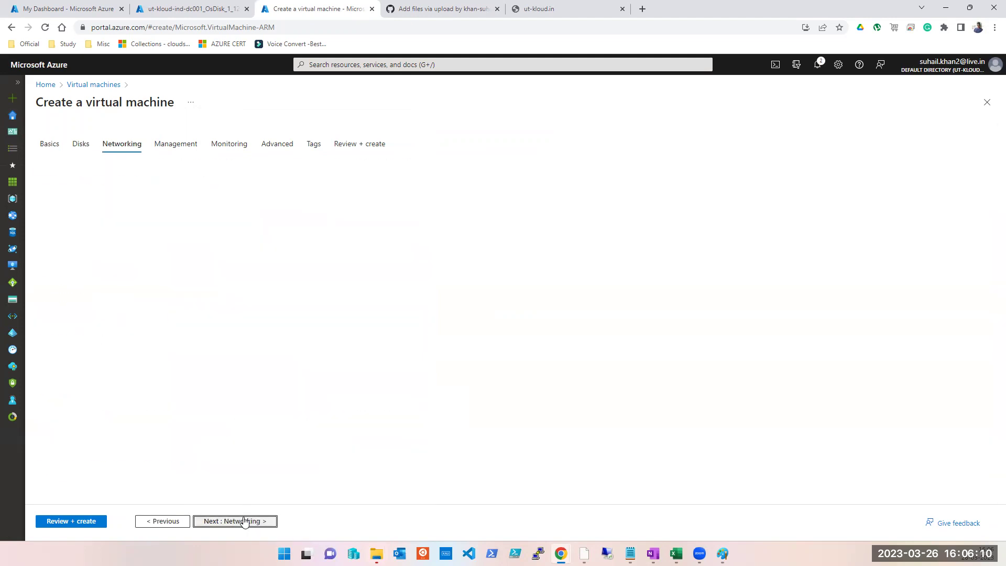
{"action": "left_click", "coordinate": [227, 268]}
{"action": "left_click", "coordinate": [229, 238]}
{"action": "left_click", "coordinate": [229, 241]}
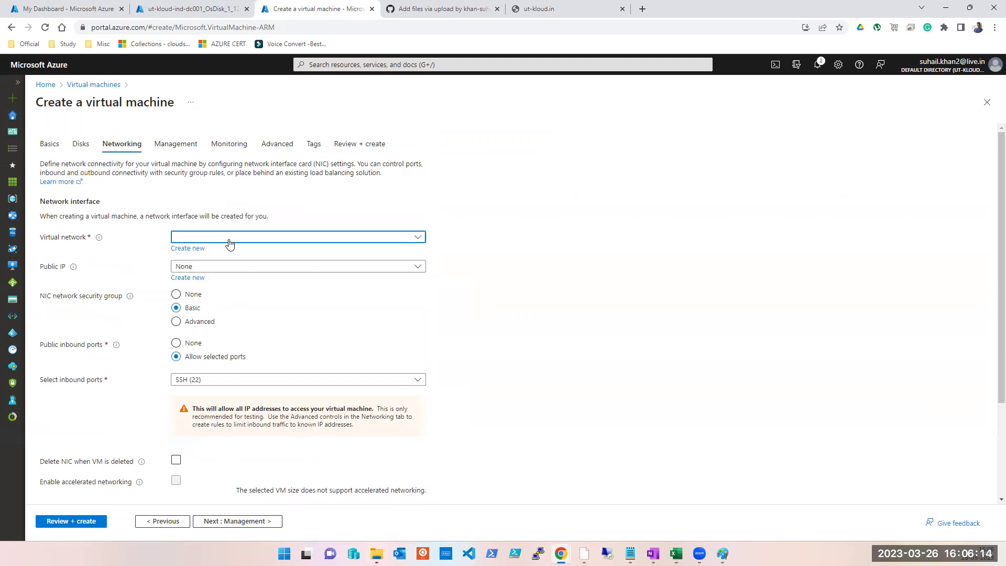
Step: Recheck the resource groups and virtual networks offered to the new machine, then reload the portal page
{"action": "left_click", "coordinate": [53, 147]}
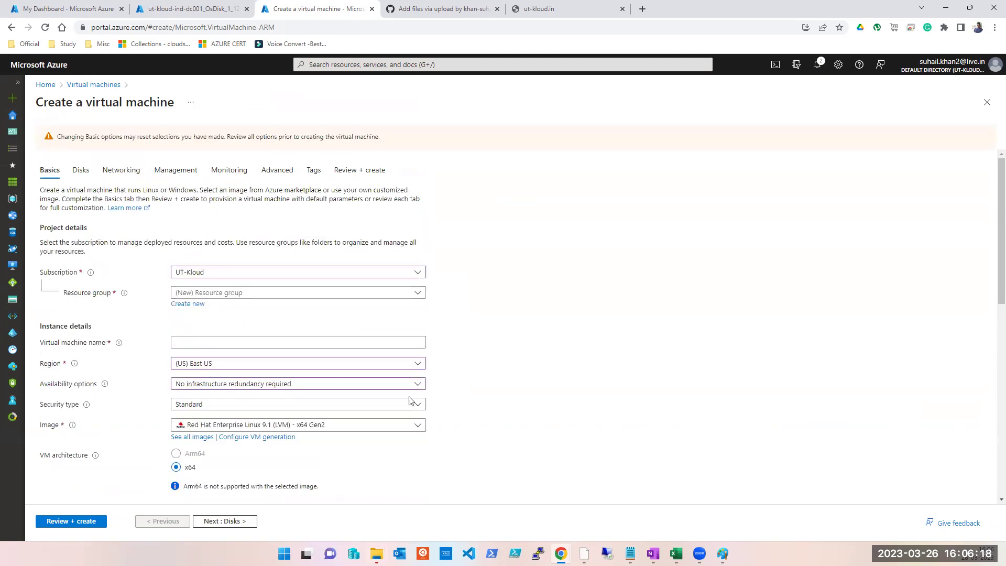
{"action": "left_click", "coordinate": [261, 296]}
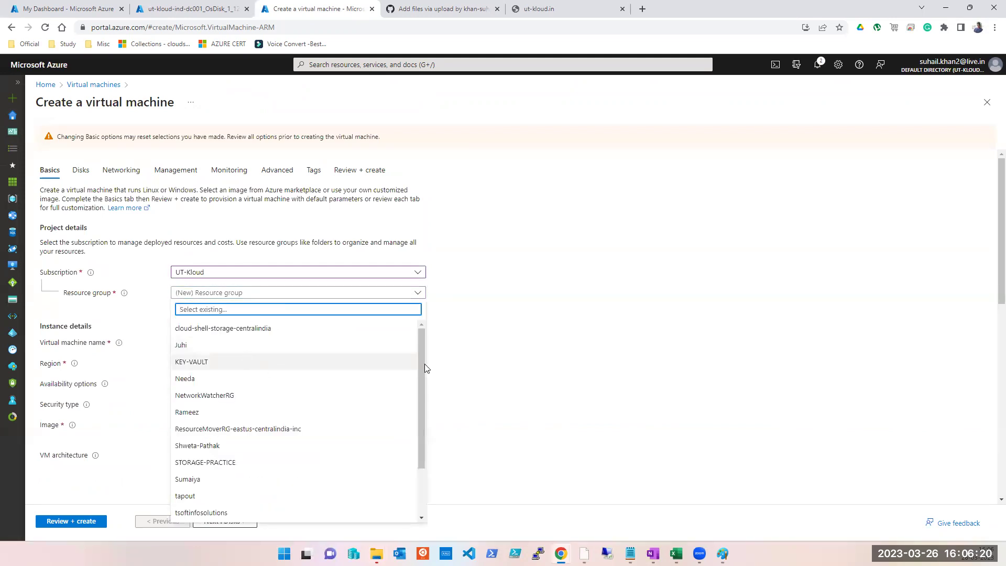
{"action": "left_click", "coordinate": [561, 342]}
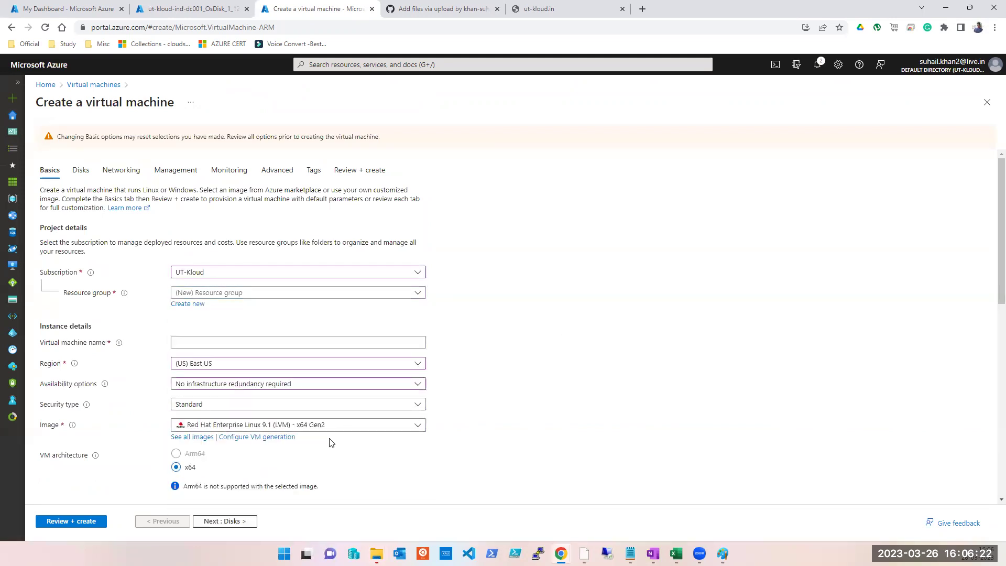
{"action": "scroll", "coordinate": [315, 461], "scroll_direction": "down", "scroll_amount": 9}
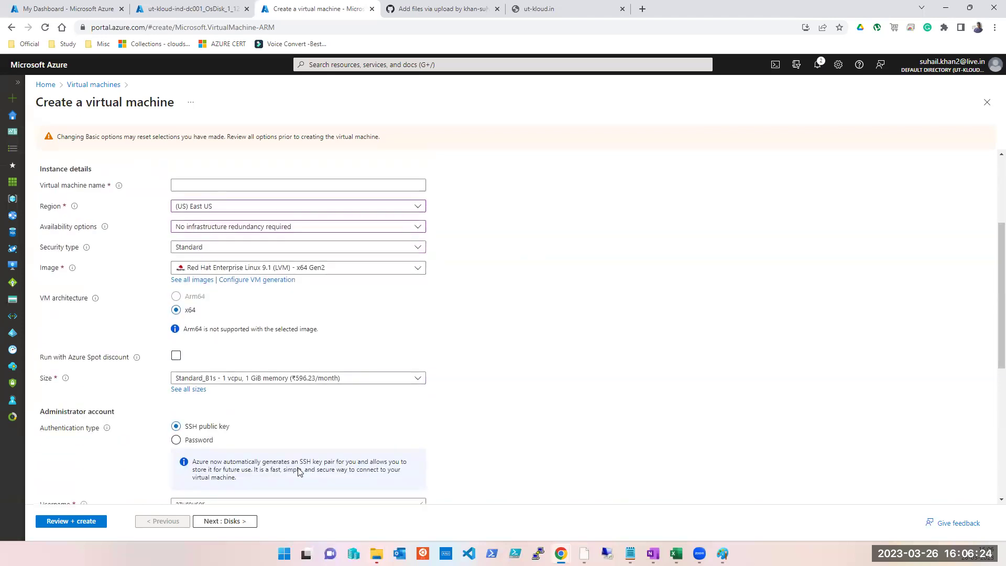
{"action": "left_click", "coordinate": [245, 524]}
{"action": "left_click", "coordinate": [242, 522]}
{"action": "left_click", "coordinate": [230, 238]}
{"action": "left_click", "coordinate": [230, 238]}
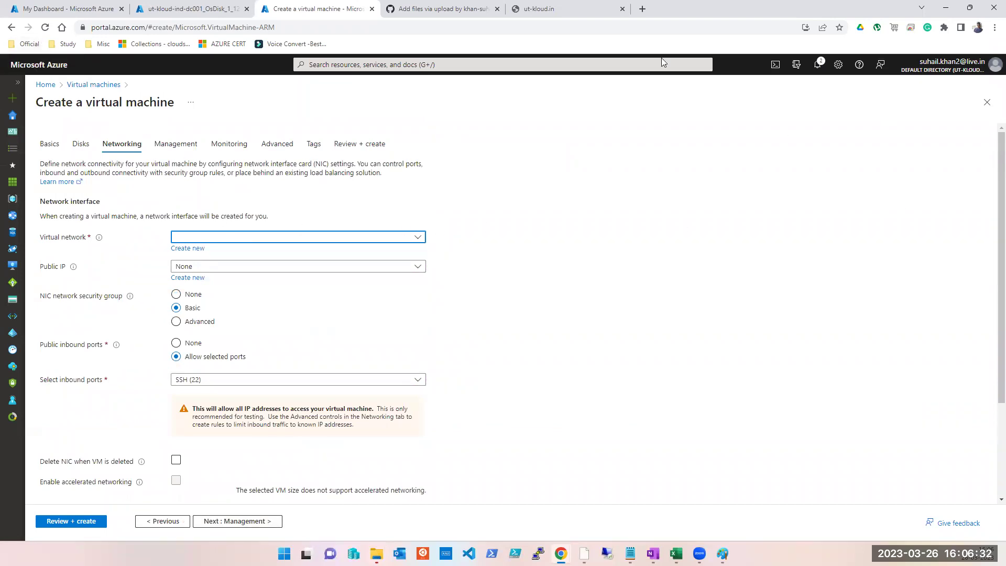
{"action": "left_click", "coordinate": [45, 26]}
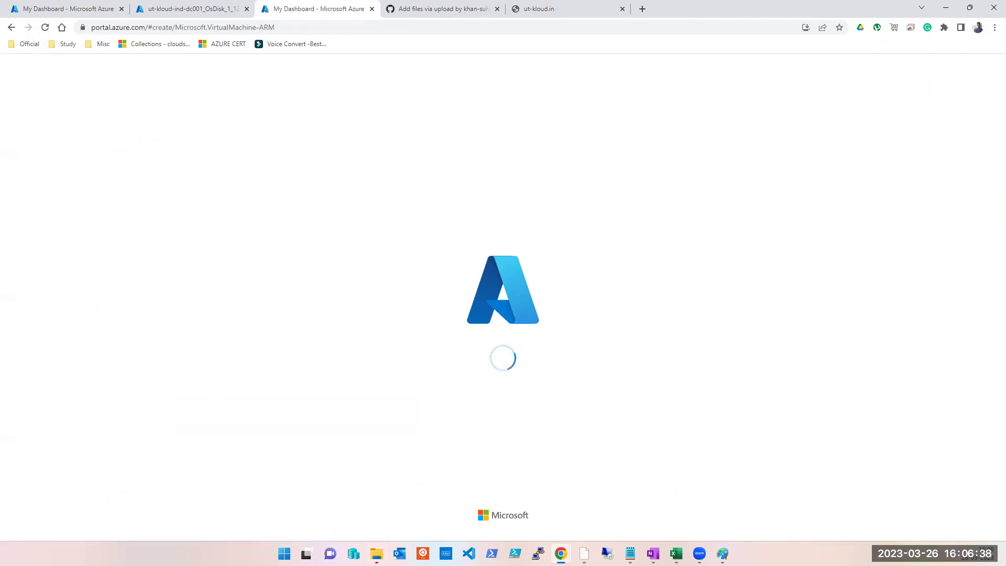
Step: Switch to the Paint diagram and label the upper subnet in VNET1 as SN1
{"action": "left_click", "coordinate": [722, 554]}
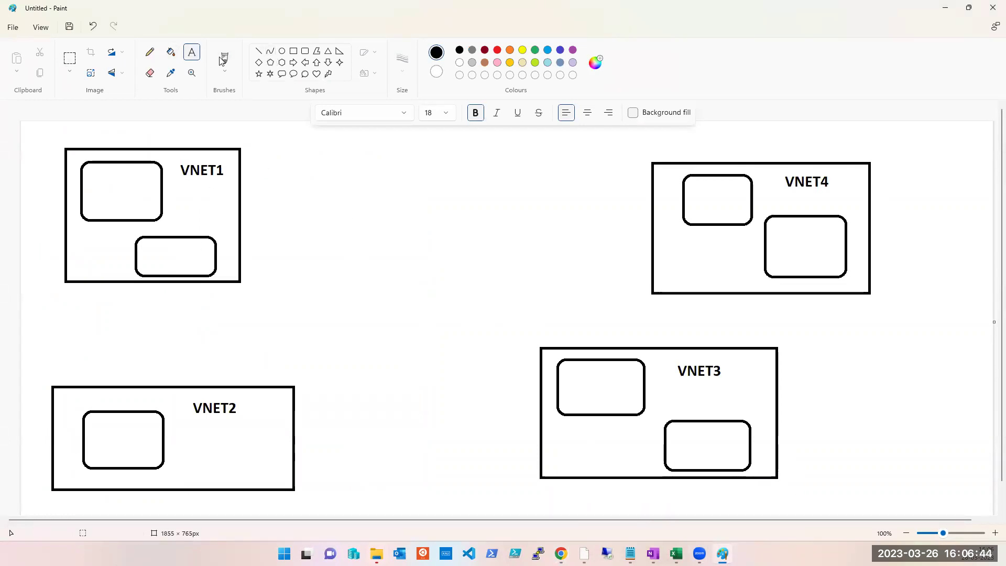
{"action": "left_click_drag", "start_coordinate": [95, 173], "coordinate": [119, 191]}
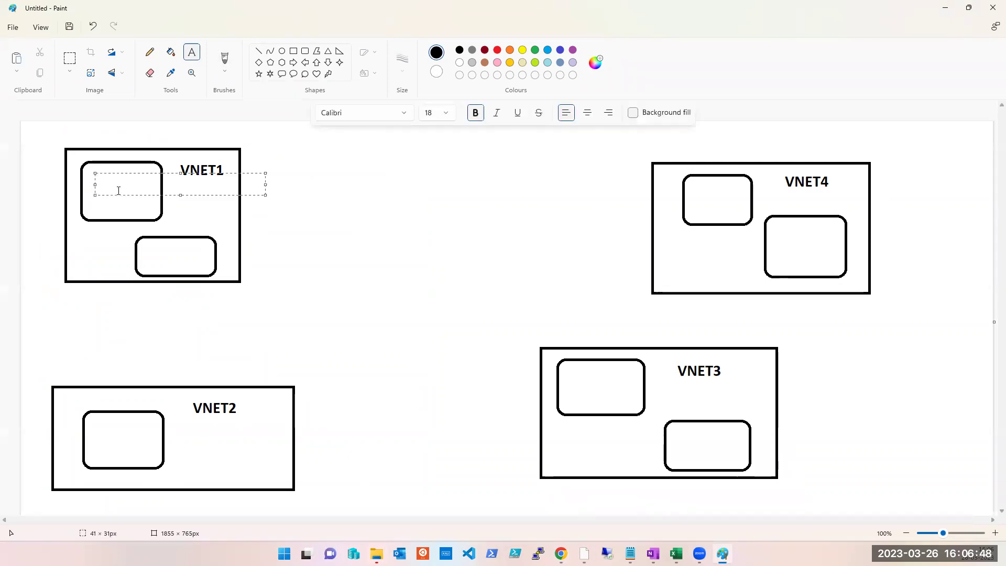
{"action": "type", "text": "SUB001"}
{"action": "key", "text": "ctrl+a"}
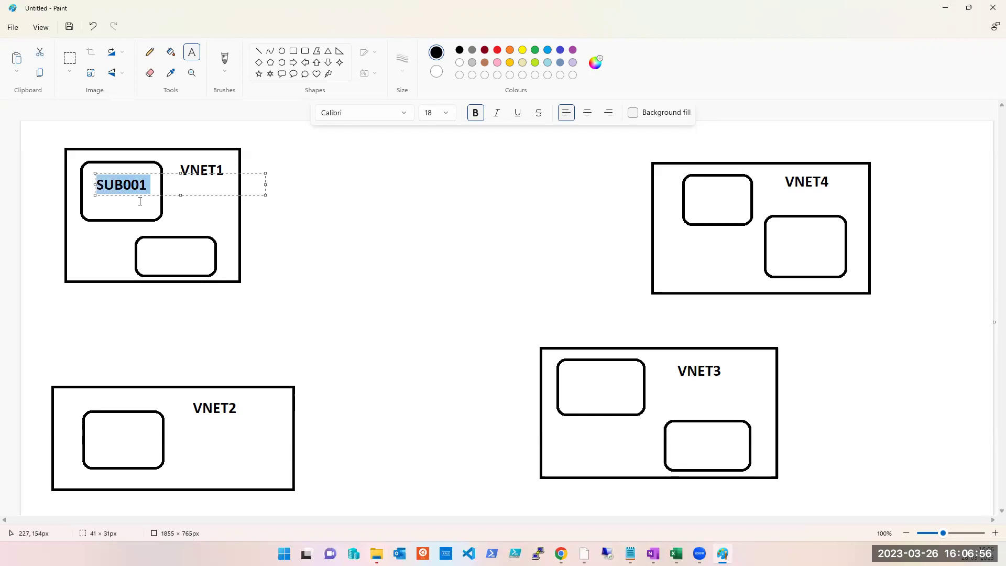
{"action": "type", "text": "SN1"}
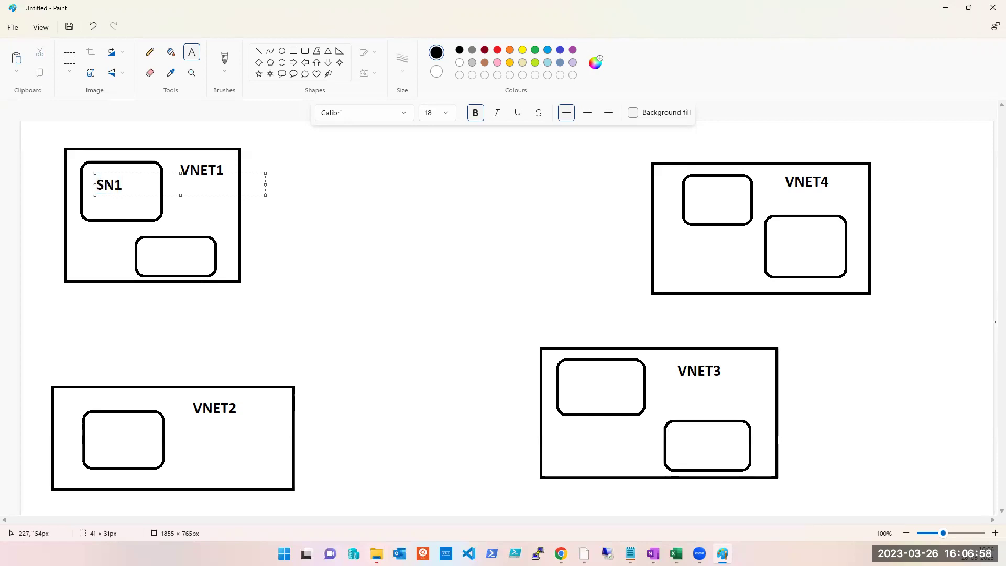
Step: Label the lower subnet in VNET1 as SN2, reusing a copy of the SN1 text
{"action": "key", "text": "ctrl+a"}
{"action": "key", "text": "ctrl+c"}
{"action": "left_click_drag", "start_coordinate": [150, 248], "coordinate": [175, 258]}
{"action": "key", "text": "ctrl+v"}
{"action": "key", "text": "BackSpace"}
{"action": "key", "text": "BackSpace"}
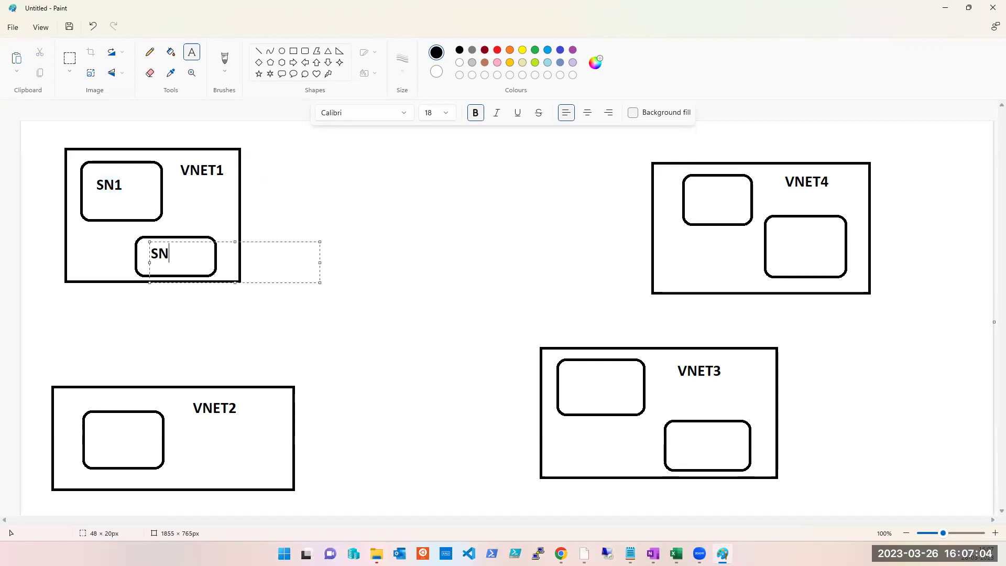
{"action": "type", "text": "2"}
Step: Label the subnet inside VNET2 as SN3, based on the copied label
{"action": "left_click", "coordinate": [97, 431]}
{"action": "key", "text": "ctrl+v"}
{"action": "key", "text": "BackSpace"}
{"action": "key", "text": "BackSpace"}
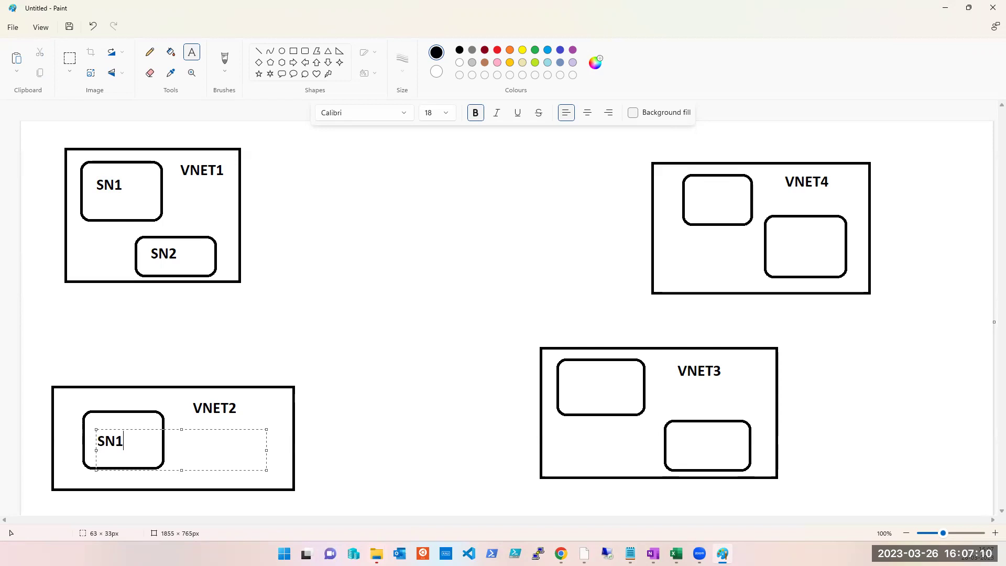
{"action": "type", "text": "1"}
{"action": "key", "text": "BackSpace"}
{"action": "type", "text": "3"}
Step: Label the upper subnet in VNET3 as SN4
{"action": "left_click", "coordinate": [575, 367]}
{"action": "type", "text": "SN1"}
{"action": "key", "text": "Return"}
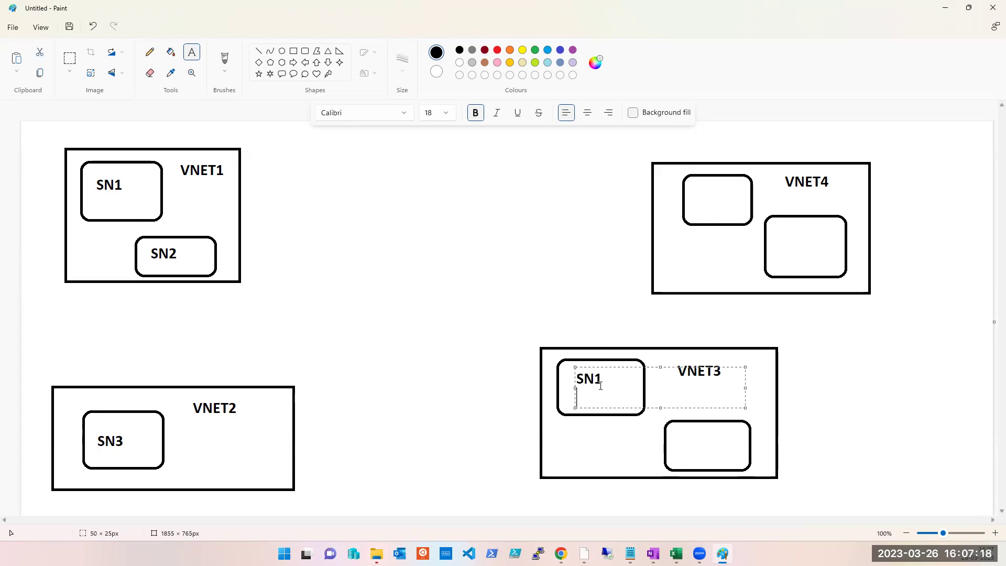
{"action": "key", "text": "BackSpace"}
{"action": "key", "text": "BackSpace"}
{"action": "type", "text": "4"}
Step: Label the lower subnet in VNET3 as SN5
{"action": "left_click", "coordinate": [683, 434]}
{"action": "type", "text": "SN1"}
{"action": "key", "text": "Return"}
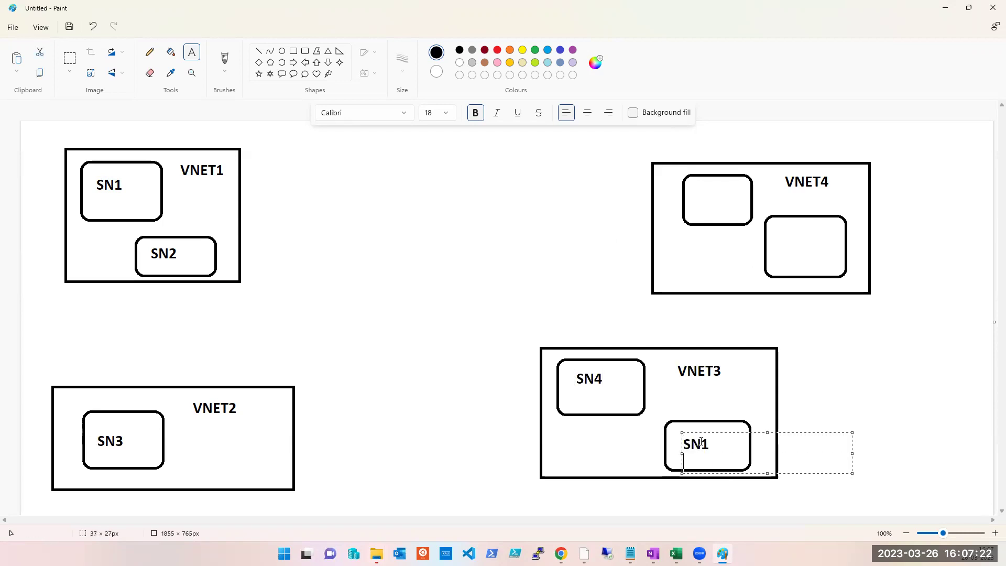
{"action": "key", "text": "BackSpace"}
{"action": "key", "text": "BackSpace"}
{"action": "type", "text": "5"}
Step: Label the upper subnet in VNET4 as SN6
{"action": "left_click_drag", "start_coordinate": [703, 184], "coordinate": [722, 202]}
{"action": "type", "text": "SN1"}
{"action": "key", "text": "Return"}
{"action": "key", "text": "BackSpace"}
{"action": "key", "text": "BackSpace"}
{"action": "type", "text": "6"}
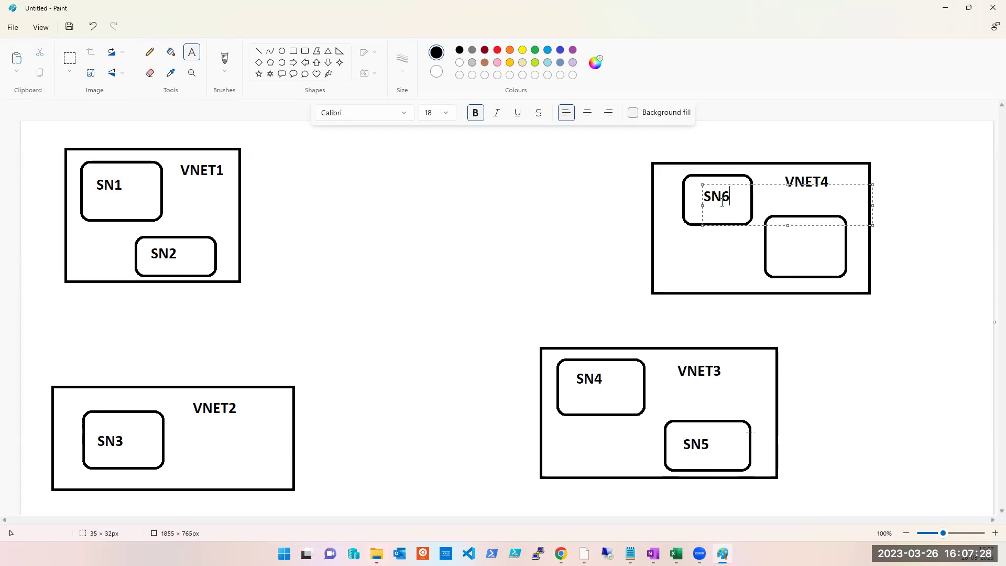
Step: Label the lower subnet in VNET4 as SN6 as well, and finish the text entry
{"action": "left_click_drag", "start_coordinate": [774, 239], "coordinate": [798, 259]}
{"action": "type", "text": "SN1"}
{"action": "key", "text": "Return"}
{"action": "key", "text": "BackSpace"}
{"action": "key", "text": "BackSpace"}
{"action": "type", "text": "6"}
{"action": "left_click", "coordinate": [555, 218]}
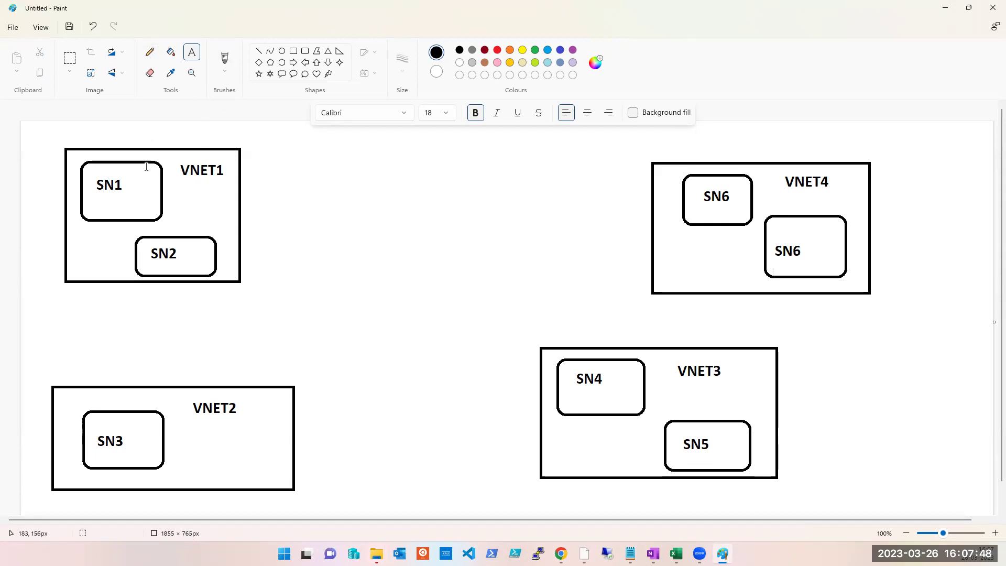
Step: Draw small rectangles for the machines in the VNET1 and VNET2 subnets: two in SN1, one in SN2 and three in SN3
{"action": "left_click", "coordinate": [294, 51]}
{"action": "left_click_drag", "start_coordinate": [132, 171], "coordinate": [150, 198]}
{"action": "left_click", "coordinate": [195, 249]}
{"action": "left_click_drag", "start_coordinate": [135, 422], "coordinate": [148, 450]}
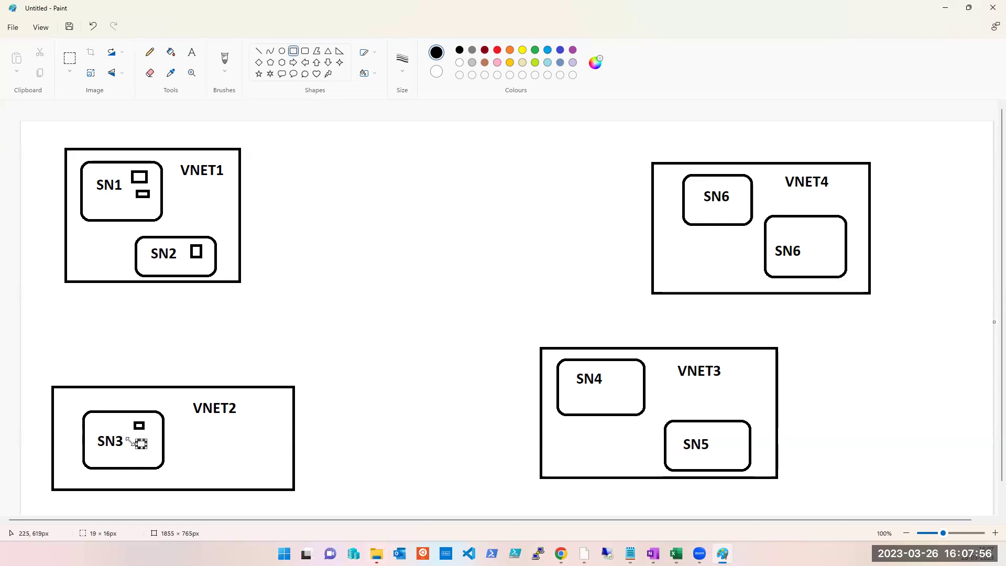
{"action": "left_click_drag", "start_coordinate": [112, 420], "coordinate": [125, 432]}
Step: Draw small rectangles for the machines in VNET3 and VNET4: three each in SN4, SN5 and the lower SN6, two in the upper SN6
{"action": "mouse_move", "coordinate": [620, 373]}
{"action": "left_mouse_down"}
{"action": "mouse_move", "coordinate": [638, 394]}
{"action": "mouse_move", "coordinate": [607, 405]}
{"action": "mouse_move", "coordinate": [634, 405]}
{"action": "left_mouse_up"}
{"action": "left_click", "coordinate": [596, 403]}
{"action": "mouse_move", "coordinate": [735, 187]}
{"action": "left_mouse_down"}
{"action": "mouse_move", "coordinate": [746, 202]}
{"action": "mouse_move", "coordinate": [706, 210]}
{"action": "mouse_move", "coordinate": [716, 215]}
{"action": "left_mouse_up"}
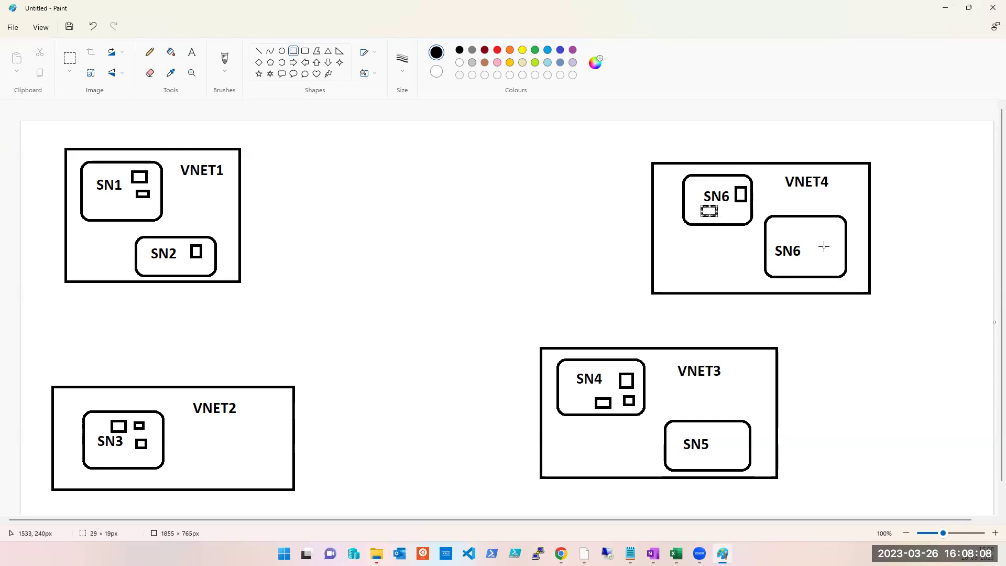
{"action": "left_click_drag", "start_coordinate": [803, 226], "coordinate": [830, 256]}
{"action": "left_click_drag", "start_coordinate": [778, 225], "coordinate": [792, 234]}
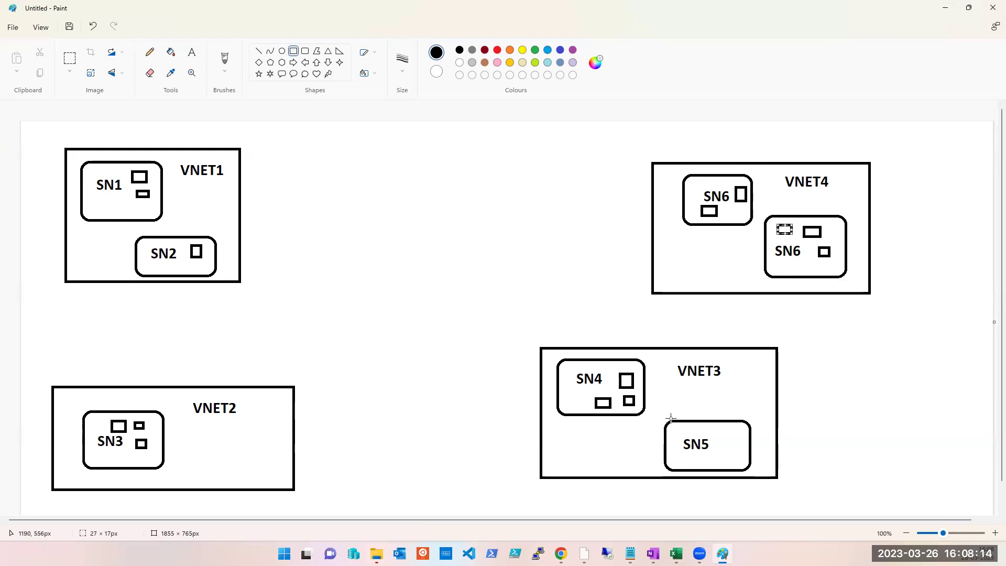
{"action": "left_click_drag", "start_coordinate": [725, 430], "coordinate": [732, 462]}
{"action": "left_click_drag", "start_coordinate": [705, 425], "coordinate": [717, 436]}
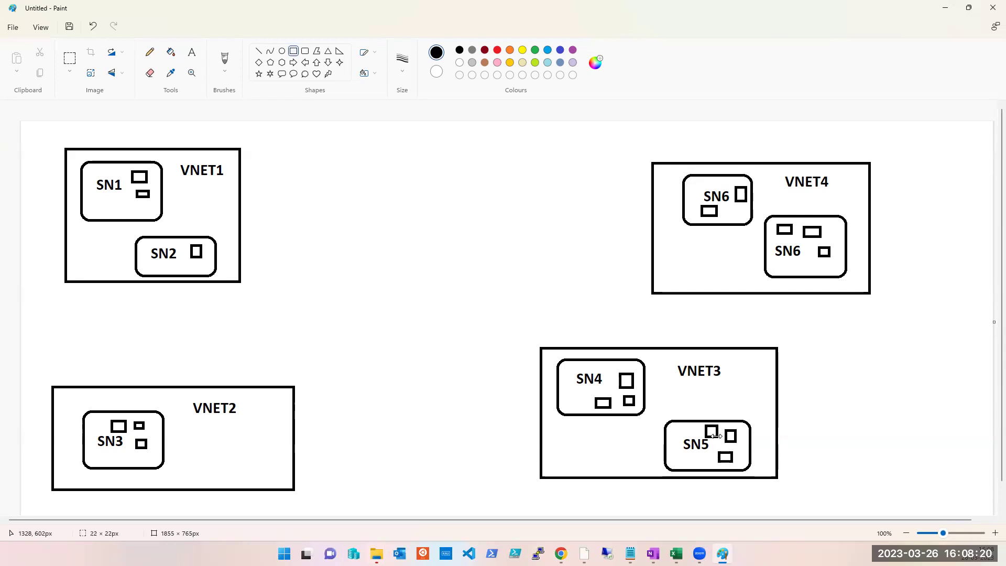
{"action": "left_click", "coordinate": [385, 237]}
Step: Try to connect VNET1 and VNET4 with a straight horizontal line, and undo each attempt
{"action": "left_click", "coordinate": [653, 554]}
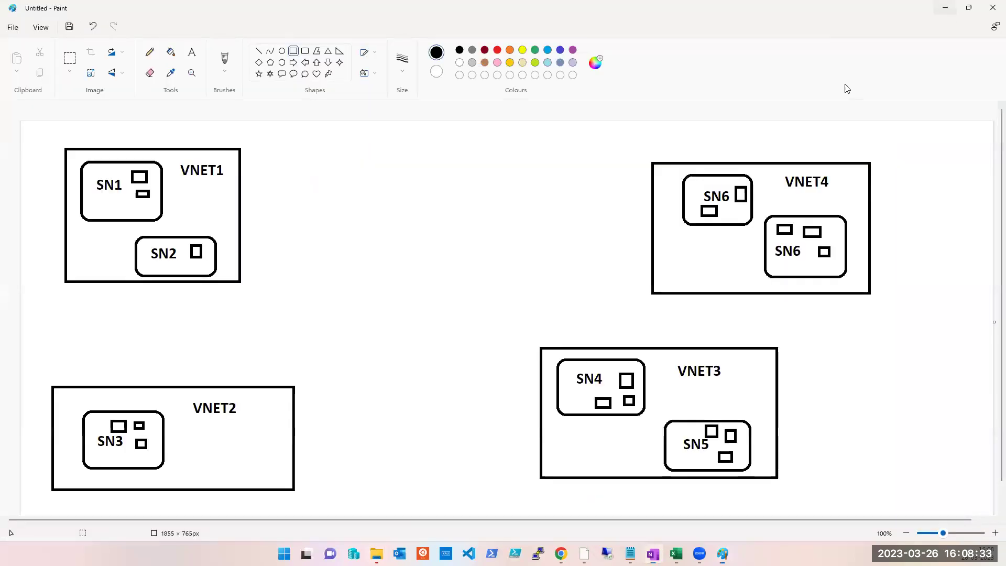
{"action": "left_click", "coordinate": [946, 12]}
{"action": "left_click", "coordinate": [258, 51]}
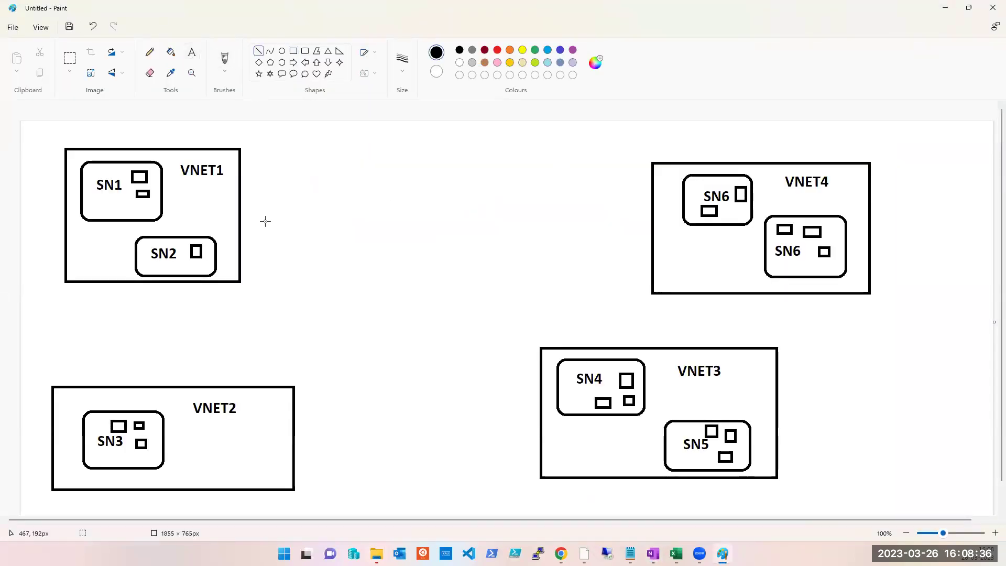
{"action": "left_click_drag", "start_coordinate": [240, 213], "coordinate": [691, 226]}
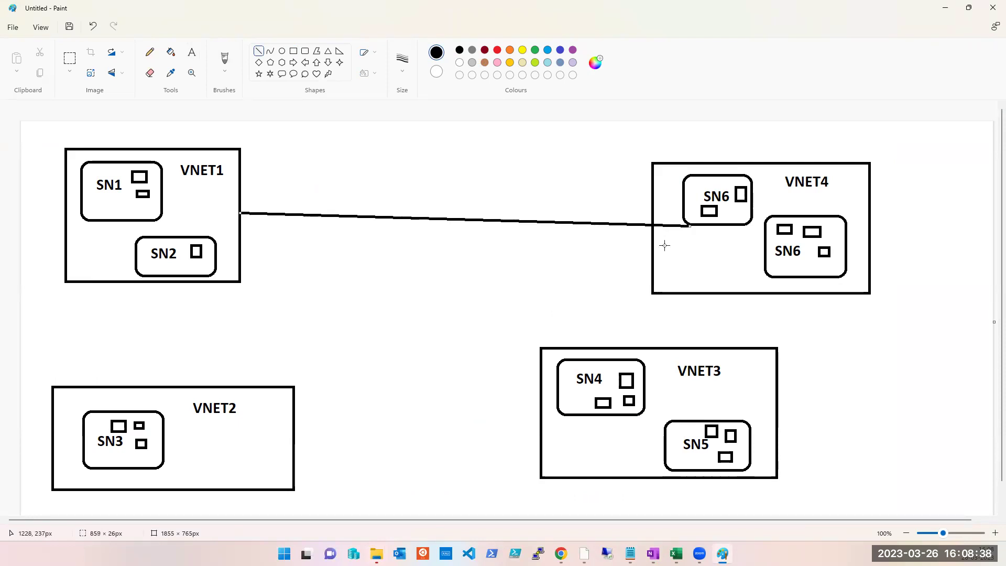
{"action": "key", "text": "ctrl+z"}
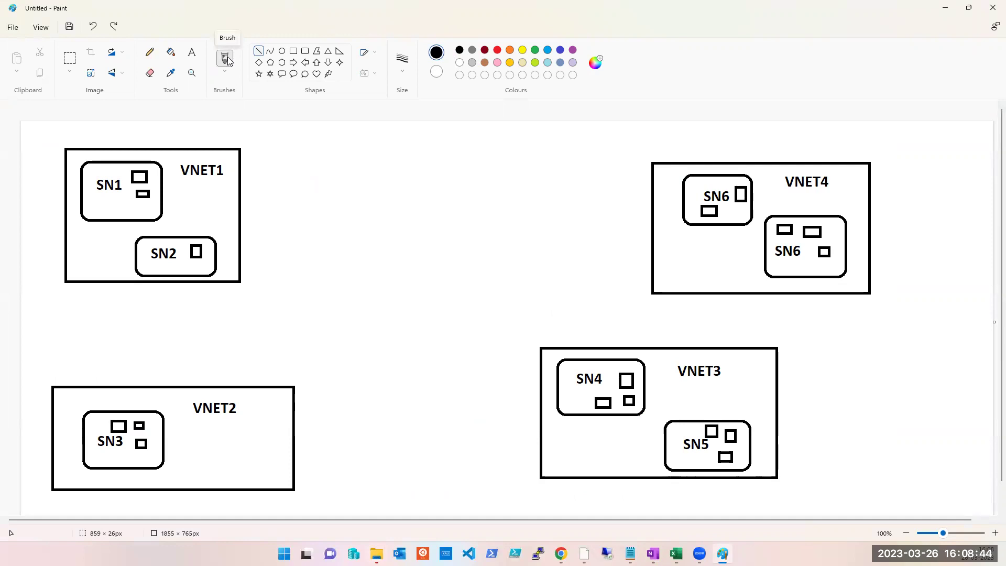
{"action": "mouse_move", "coordinate": [240, 211]}
{"action": "left_mouse_down"}
{"action": "mouse_move", "coordinate": [609, 221]}
{"action": "mouse_move", "coordinate": [655, 212]}
{"action": "left_mouse_up"}
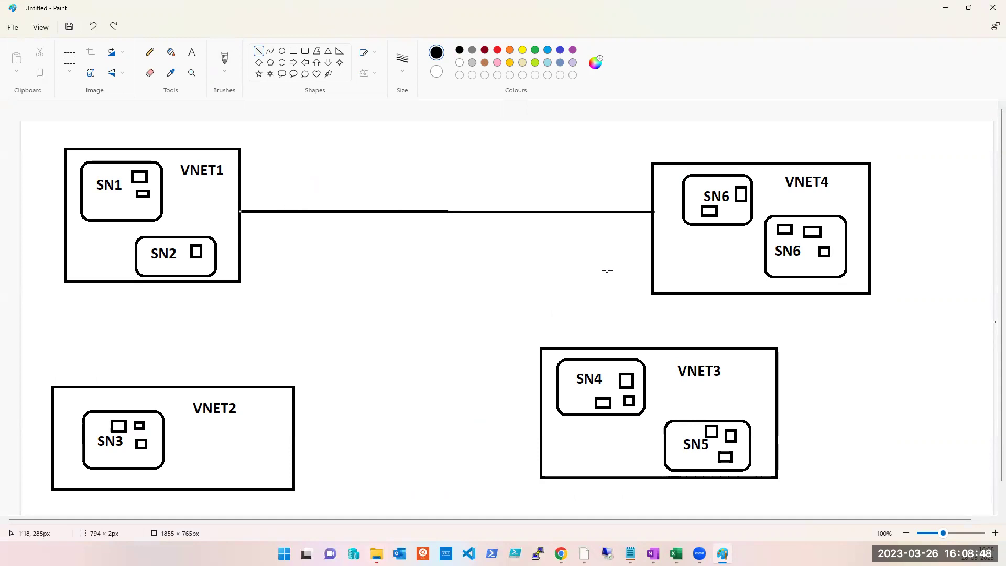
{"action": "key", "text": "ctrl+z"}
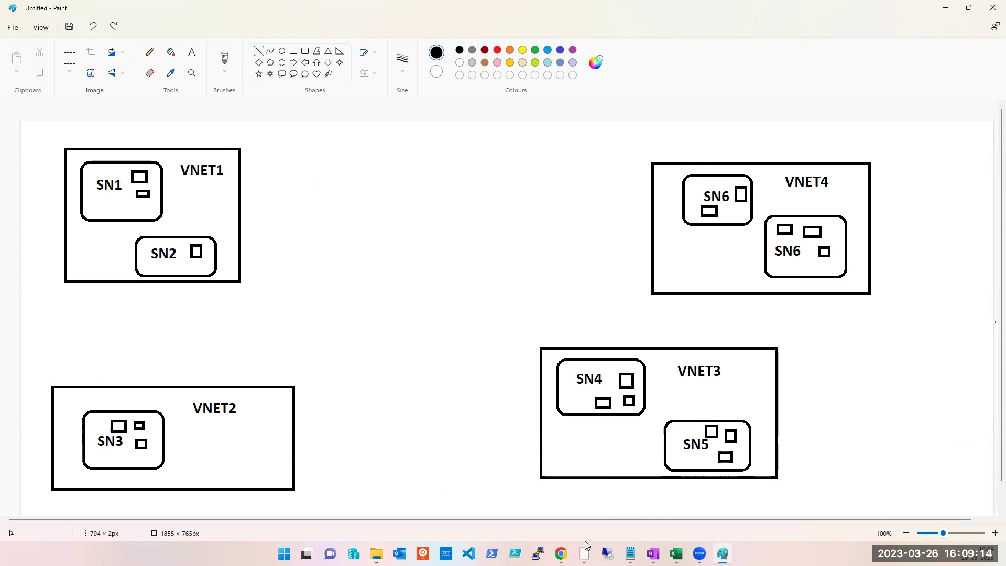
Step: Switch to the Book2 workbook in Excel to view the numbered address ranges, and return to the Paint diagram
{"action": "left_click", "coordinate": [676, 554]}
{"action": "left_click", "coordinate": [716, 516]}
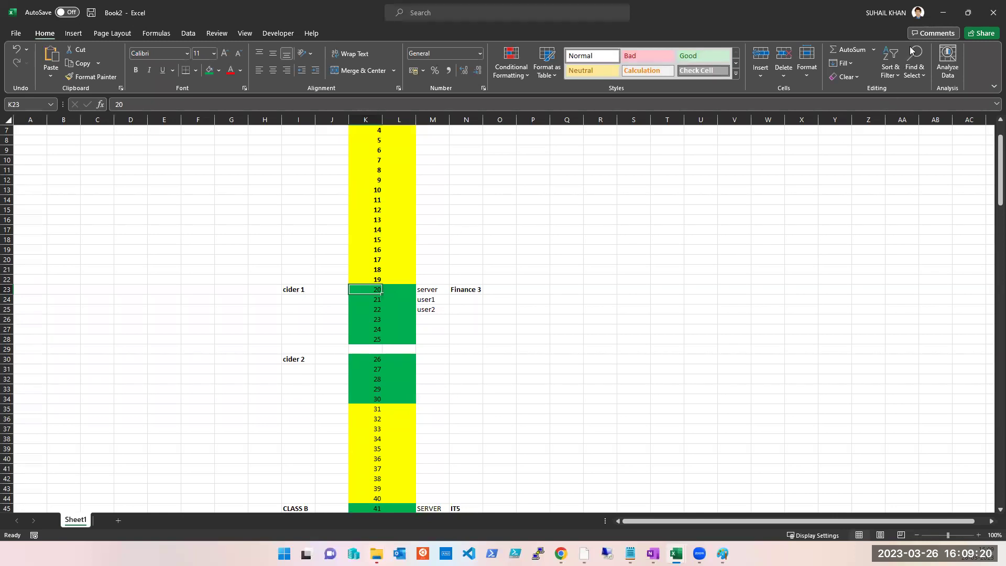
{"action": "left_click", "coordinate": [943, 13]}
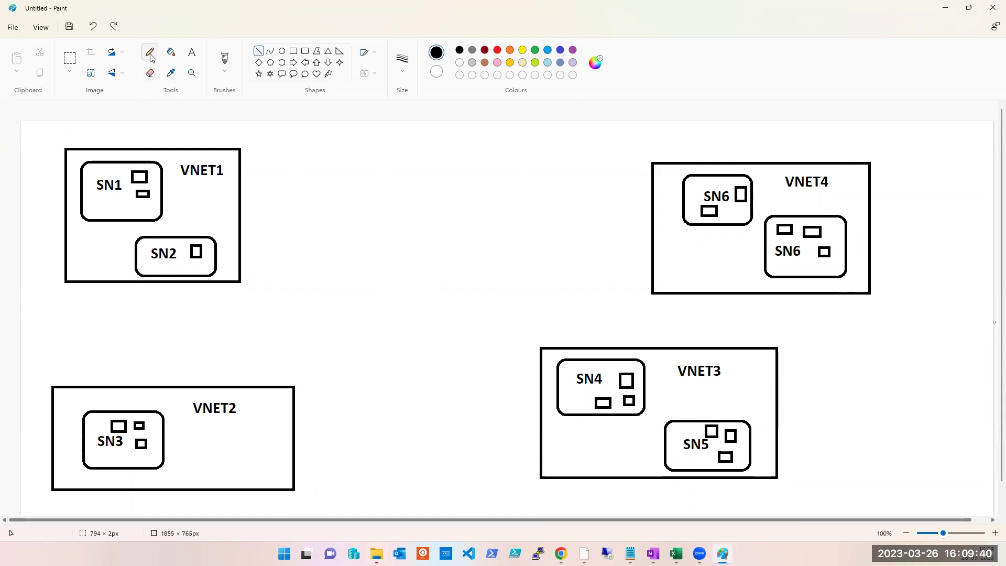
Step: Try to link the SN2 machine to a machine in the upper SN6 with a freehand brush line, and undo it
{"action": "left_click", "coordinate": [224, 59]}
{"action": "mouse_move", "coordinate": [200, 243]}
{"action": "left_mouse_down"}
{"action": "mouse_move", "coordinate": [758, 255]}
{"action": "mouse_move", "coordinate": [711, 211]}
{"action": "left_mouse_up"}
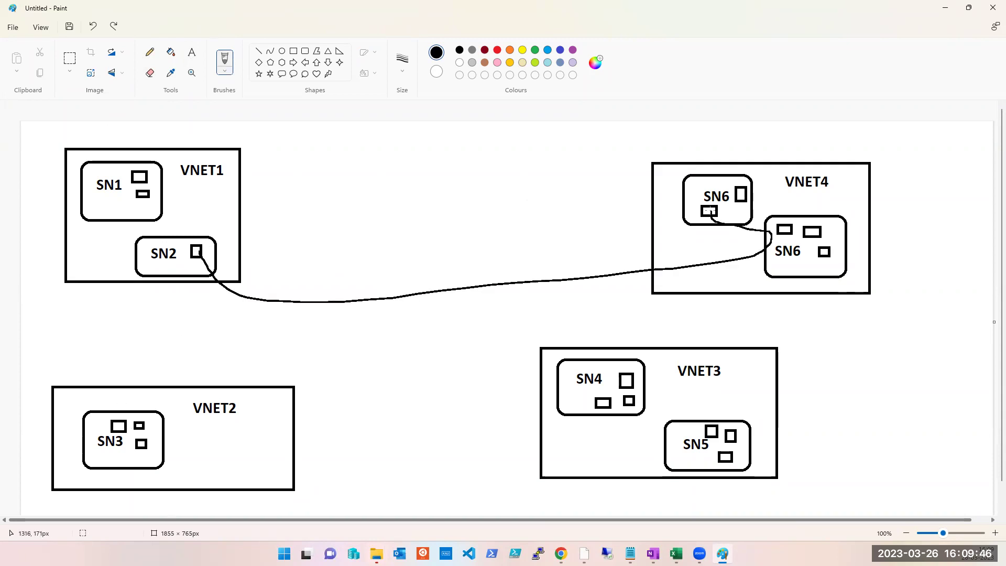
{"action": "key", "text": "ctrl+z"}
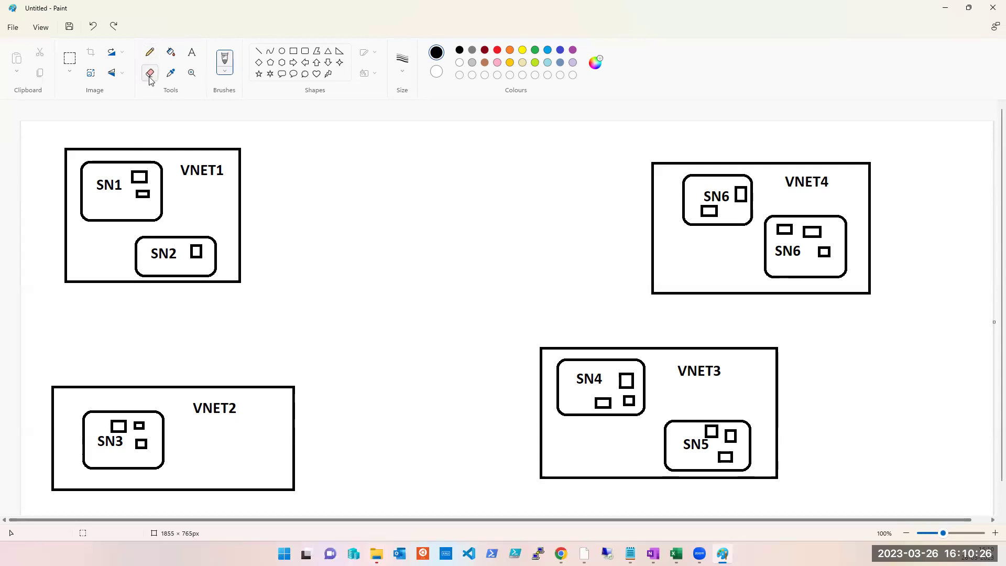
{"action": "left_click", "coordinate": [223, 62]}
{"action": "left_click_drag", "start_coordinate": [204, 253], "coordinate": [703, 215]}
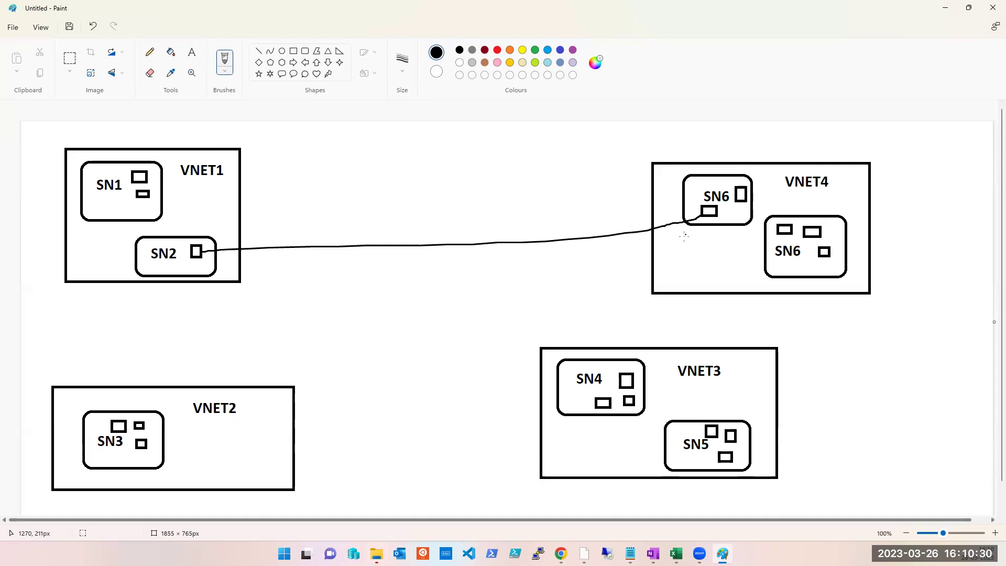
{"action": "key", "text": "ctrl+z"}
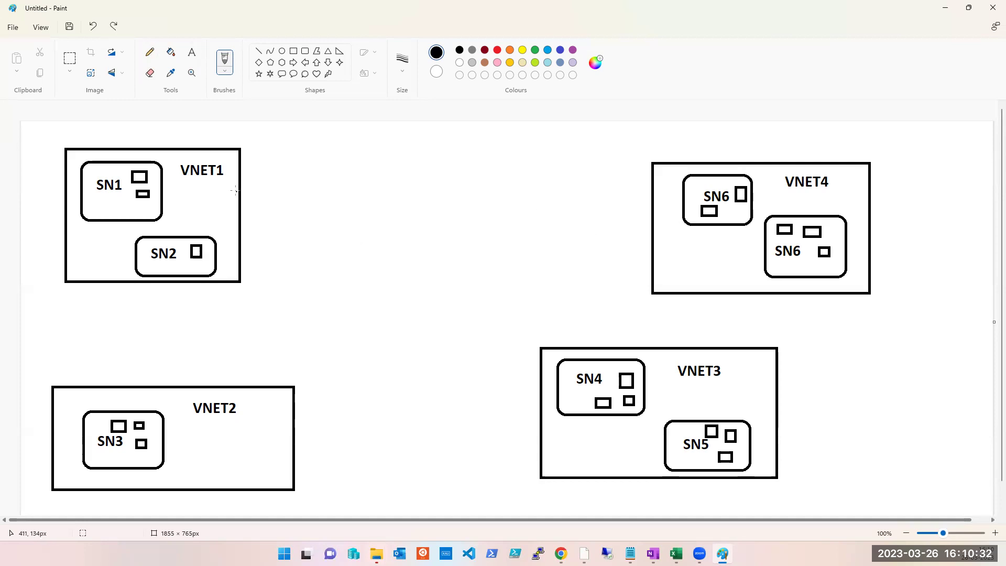
Step: Try to link the two SN1 machines with a black brush line, and undo the strokes
{"action": "left_click_drag", "start_coordinate": [138, 173], "coordinate": [141, 192]}
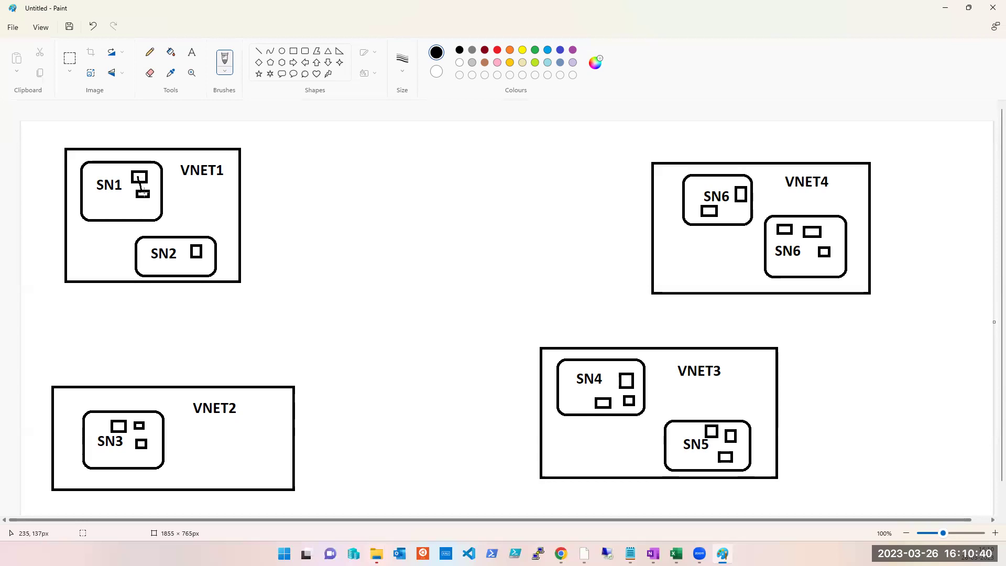
{"action": "left_click", "coordinate": [995, 533]}
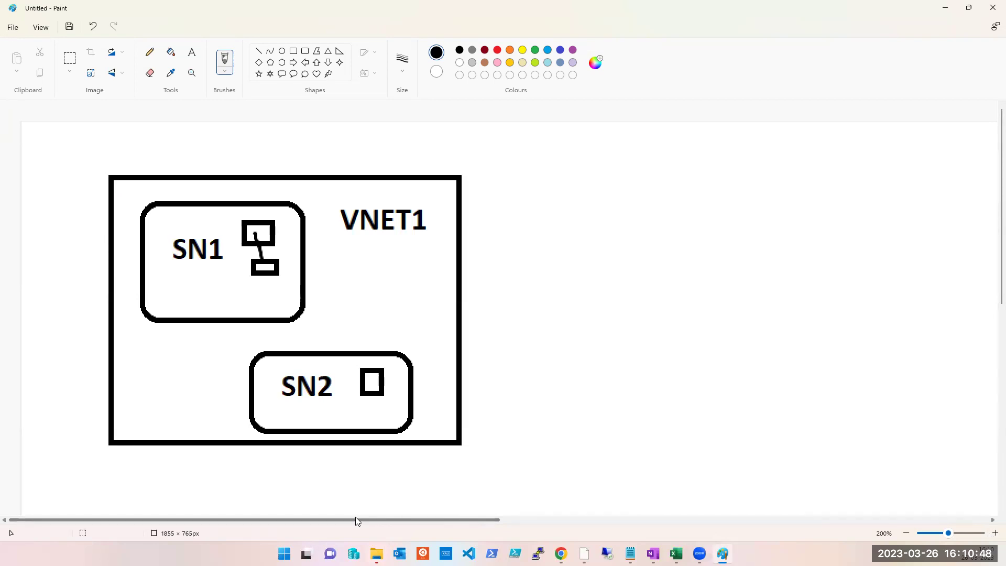
{"action": "key", "text": "ctrl+z"}
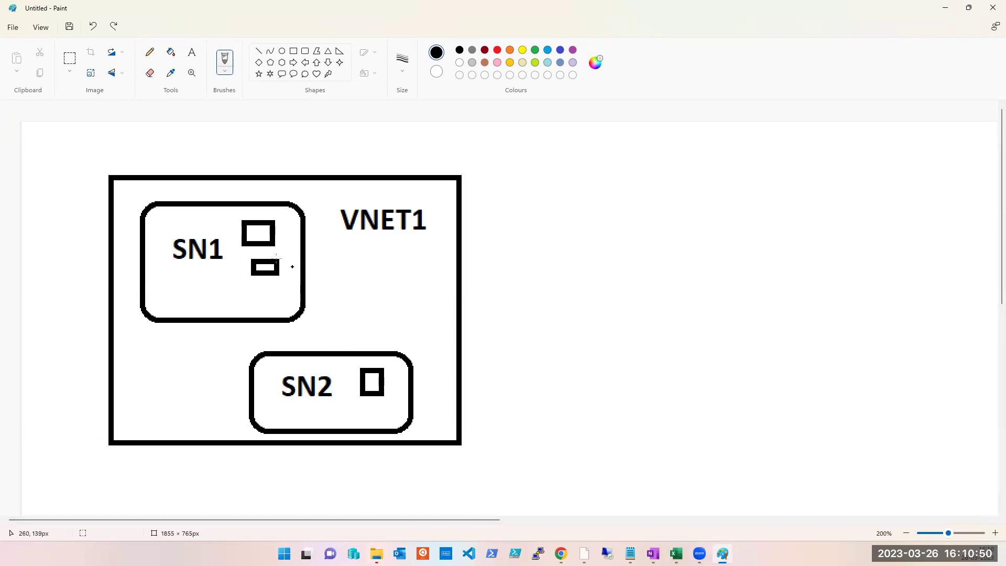
{"action": "left_click_drag", "start_coordinate": [258, 235], "coordinate": [260, 268]}
{"action": "key", "text": "ctrl+z"}
Step: Connect machines inside the VNETs with red brush lines: SN1 to SN2, two machines within SN3, and SN4 to SN5
{"action": "left_click", "coordinate": [497, 50]}
{"action": "left_click_drag", "start_coordinate": [376, 381], "coordinate": [276, 269]}
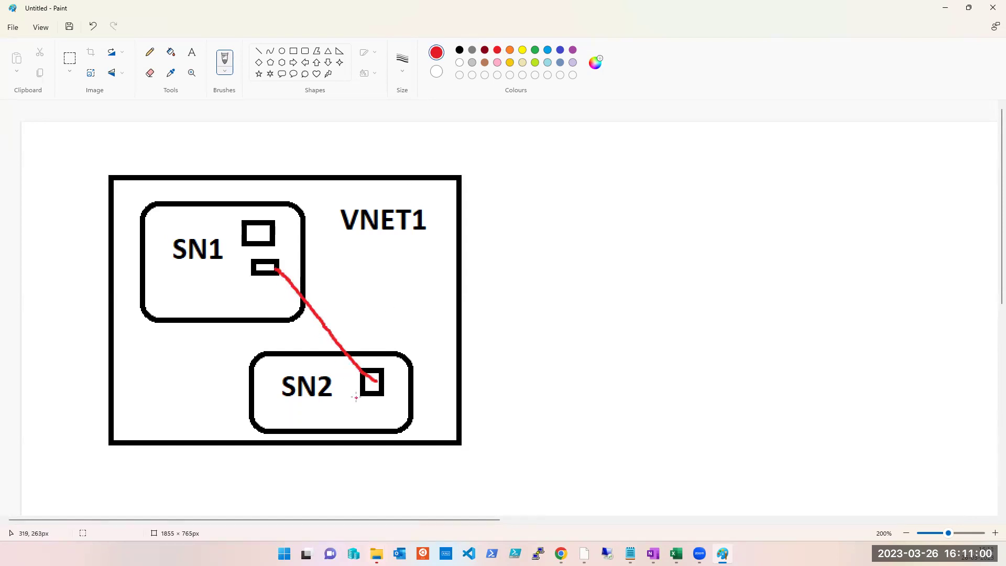
{"action": "scroll", "coordinate": [531, 400], "scroll_direction": "down", "scroll_amount": 10}
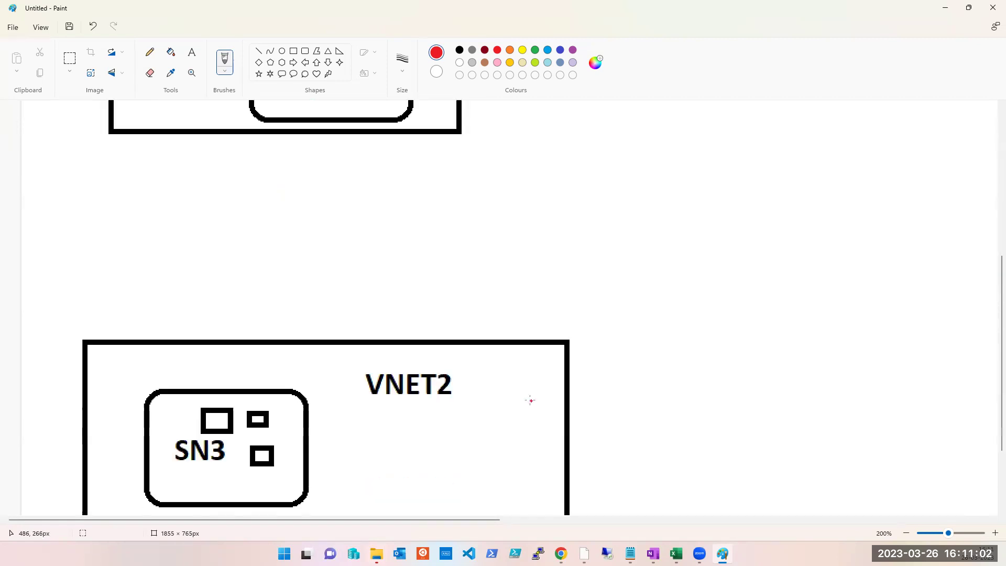
{"action": "left_click_drag", "start_coordinate": [218, 305], "coordinate": [255, 302]}
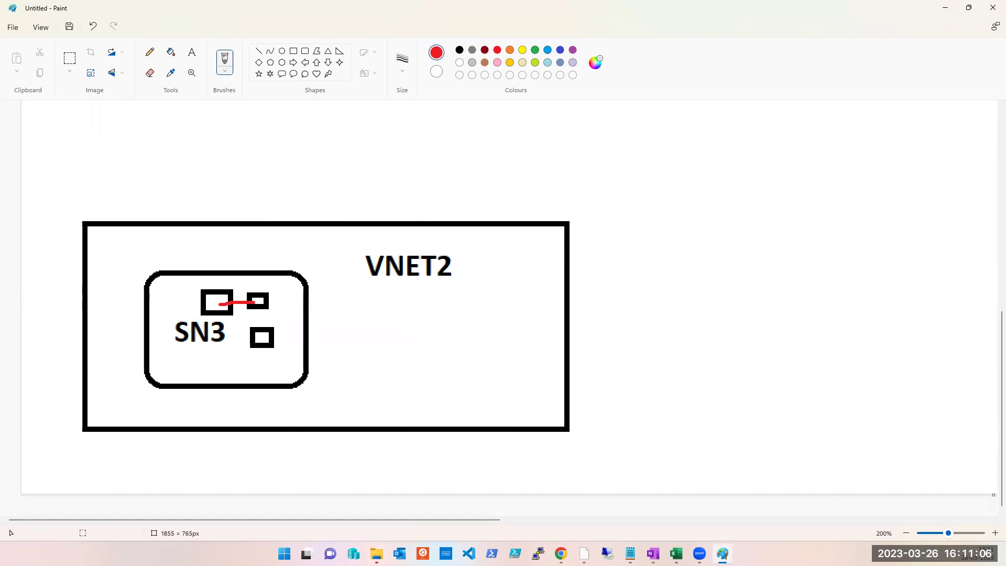
{"action": "scroll", "coordinate": [251, 345], "scroll_direction": "down", "scroll_amount": 2}
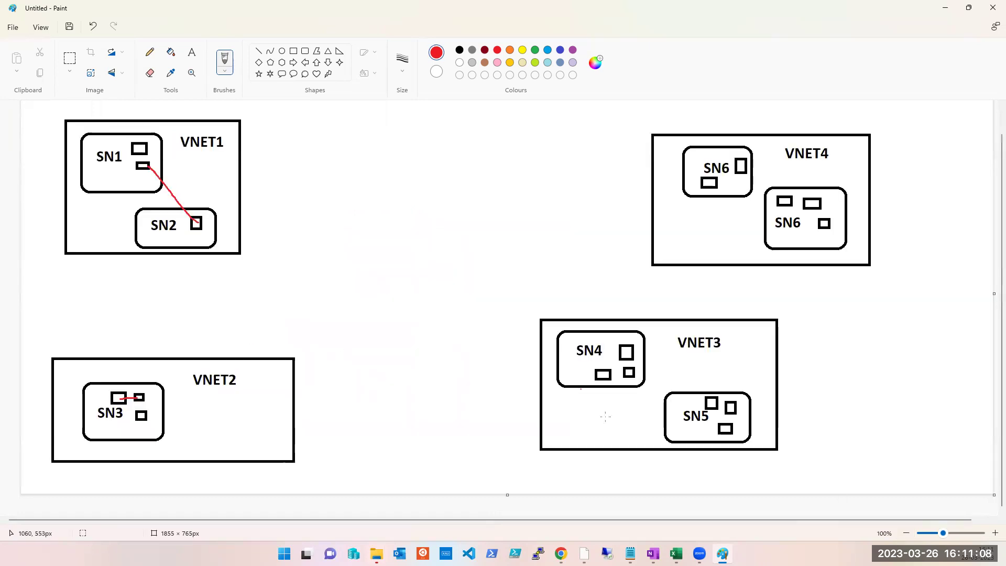
{"action": "left_click_drag", "start_coordinate": [632, 376], "coordinate": [719, 402]}
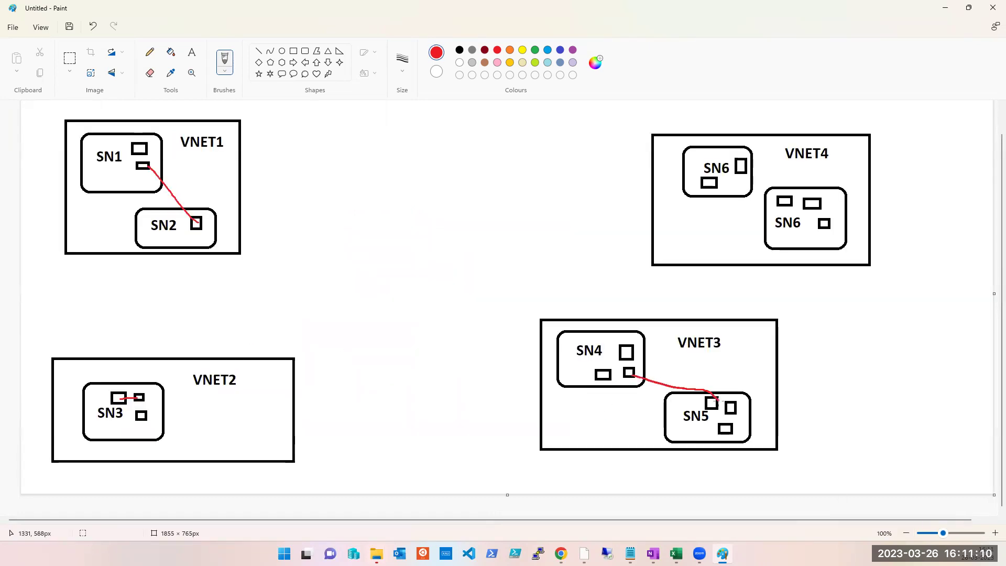
Step: Draw red lines from SN4 to the upper SN6 and from VNET1 to VNET4, cross both out, and link the two SN6 subnets
{"action": "left_click_drag", "start_coordinate": [626, 352], "coordinate": [710, 181]}
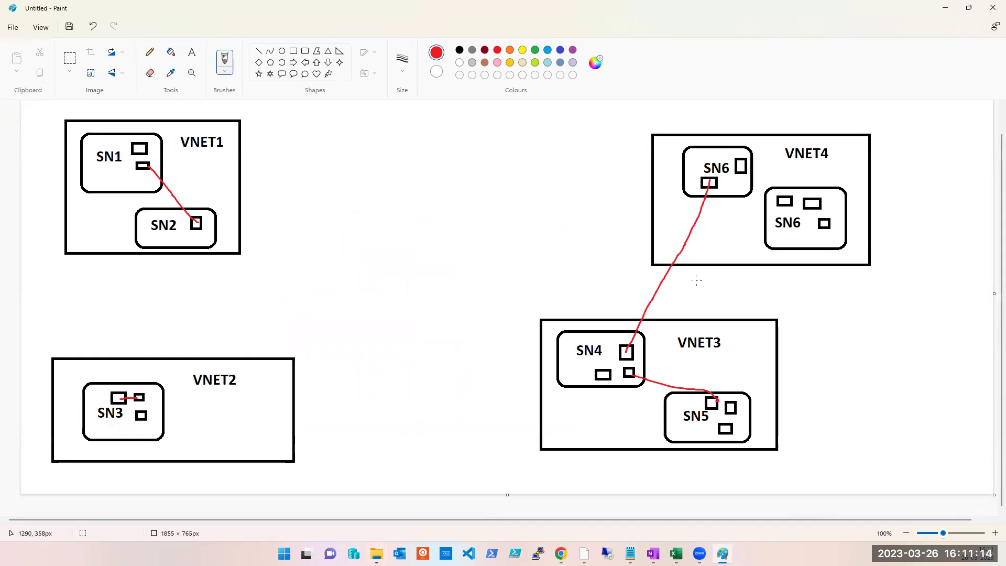
{"action": "left_click_drag", "start_coordinate": [616, 227], "coordinate": [770, 318]}
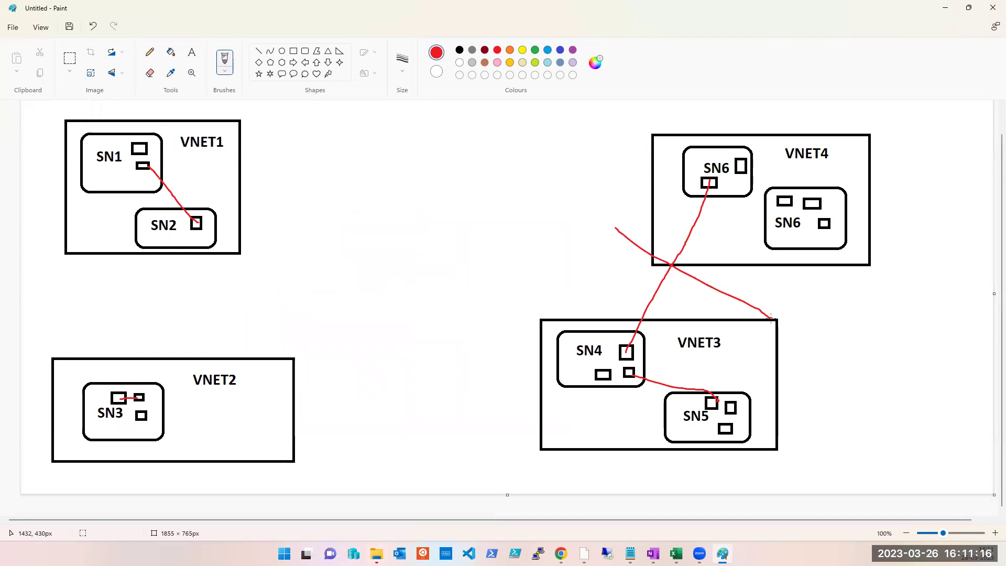
{"action": "left_click_drag", "start_coordinate": [733, 185], "coordinate": [772, 206]}
{"action": "left_click_drag", "start_coordinate": [210, 170], "coordinate": [697, 157]}
{"action": "left_click_drag", "start_coordinate": [552, 131], "coordinate": [456, 218]}
{"action": "left_click_drag", "start_coordinate": [441, 172], "coordinate": [623, 179]}
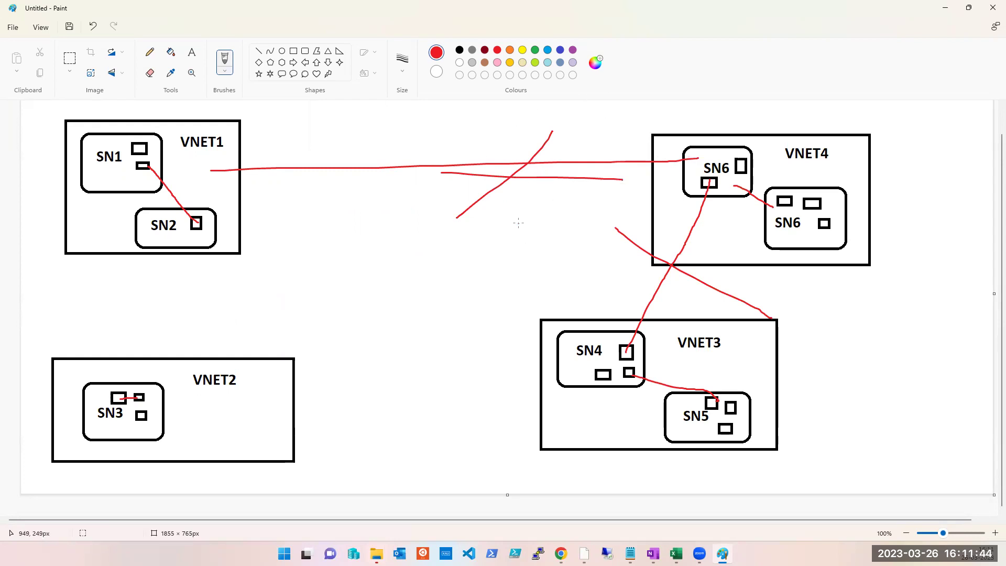
Step: Switch to the Azure portal in Chrome, close the virtual machine form, and open the Virtual networks service
{"action": "mouse_move", "coordinate": [561, 554]}
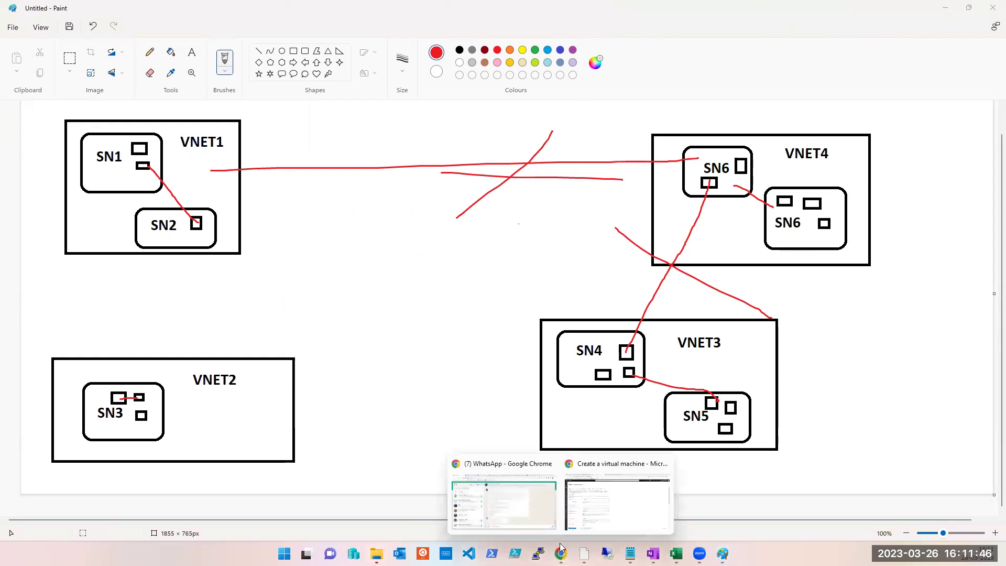
{"action": "left_click", "coordinate": [593, 510]}
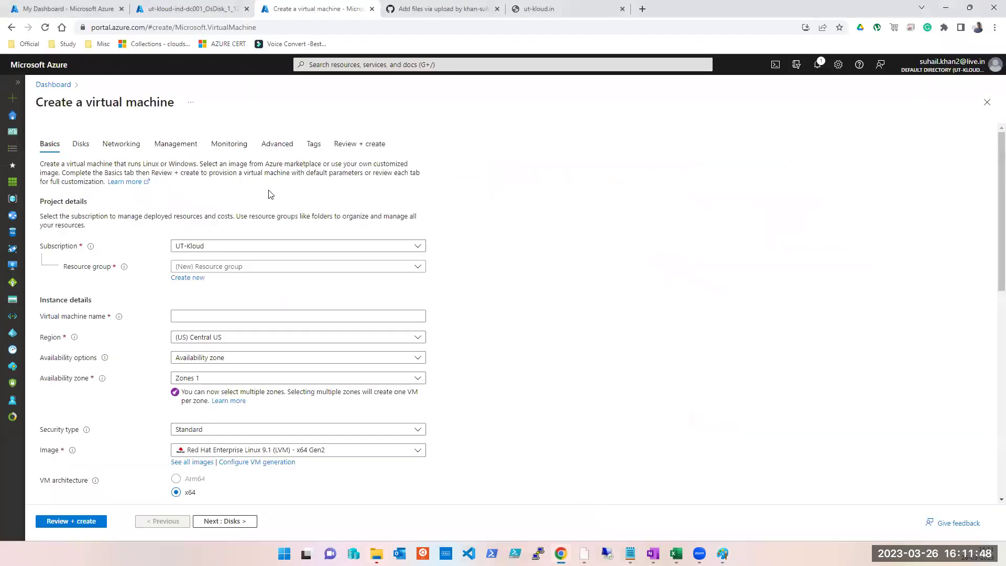
{"action": "left_click", "coordinate": [988, 102]}
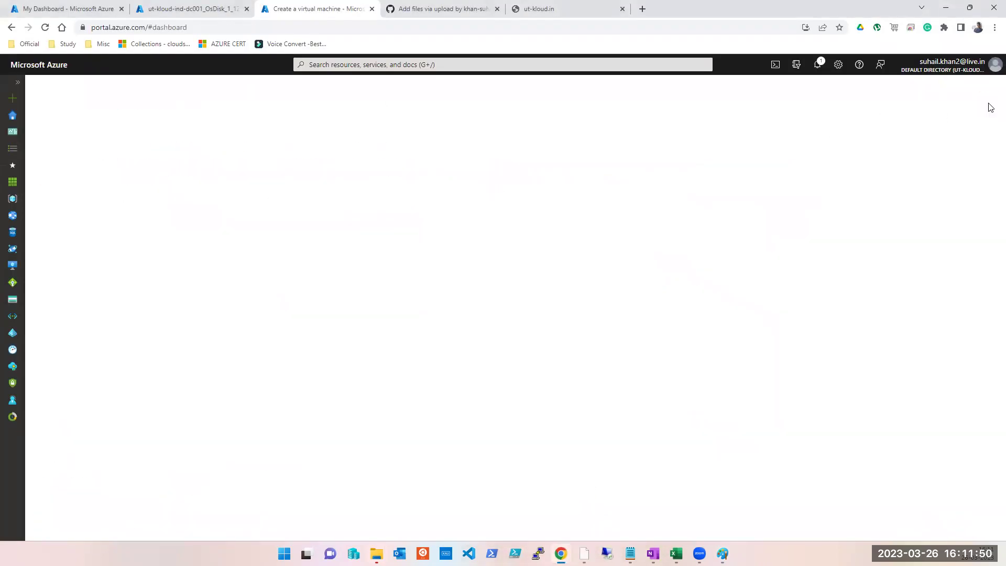
{"action": "left_click", "coordinate": [13, 114]}
{"action": "left_click", "coordinate": [398, 64]}
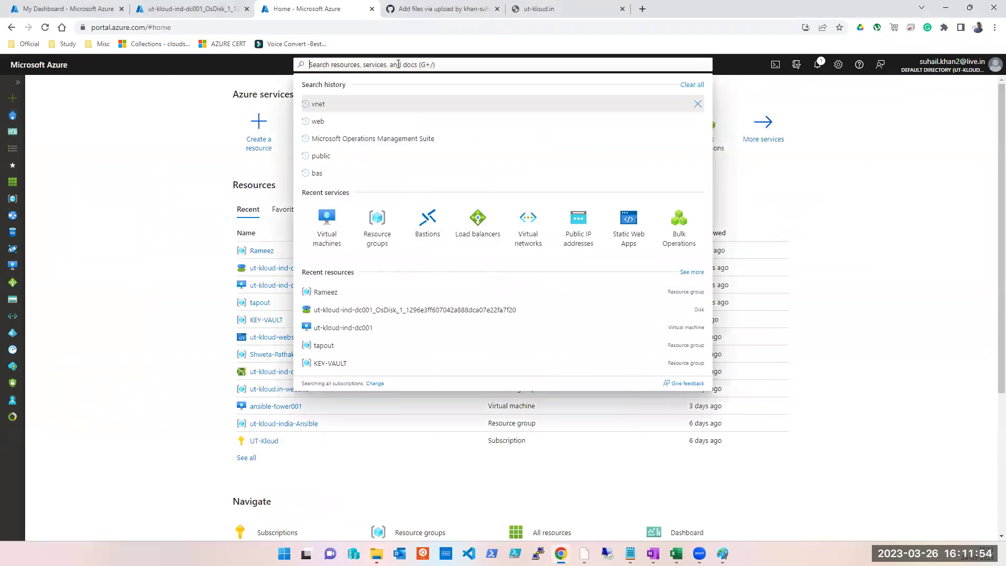
{"action": "left_click", "coordinate": [537, 242]}
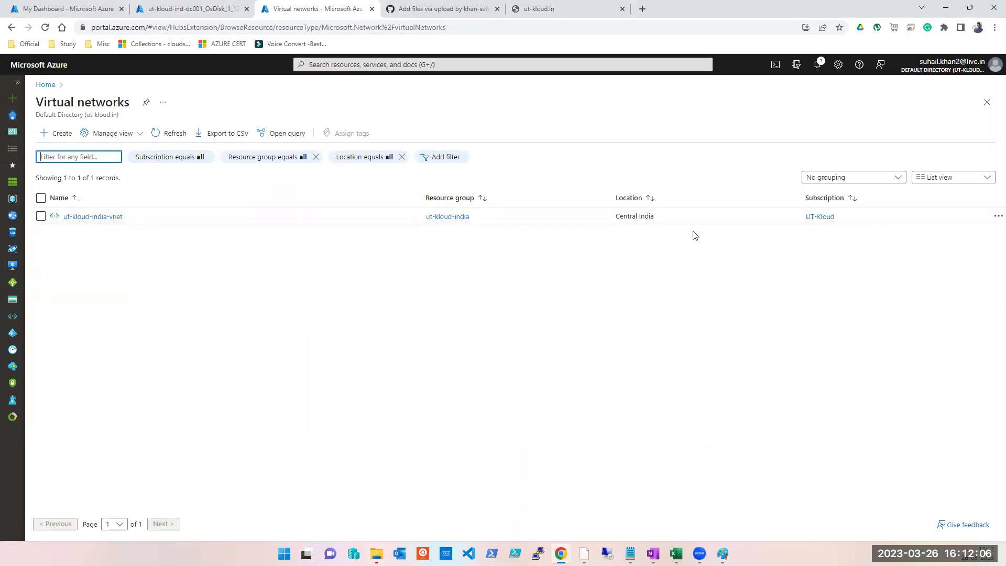
Step: Start a new virtual network named UT-KLOUTESTVNET001 in the UT-Kloud subscription, using the existing resource group listed just above VM-Images
{"action": "left_click", "coordinate": [48, 137]}
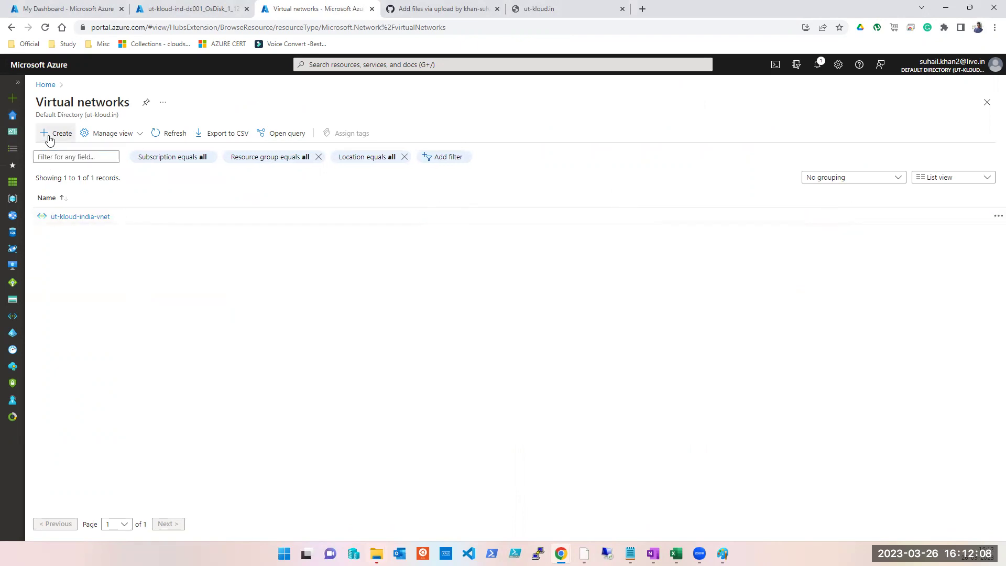
{"action": "left_click", "coordinate": [57, 138]}
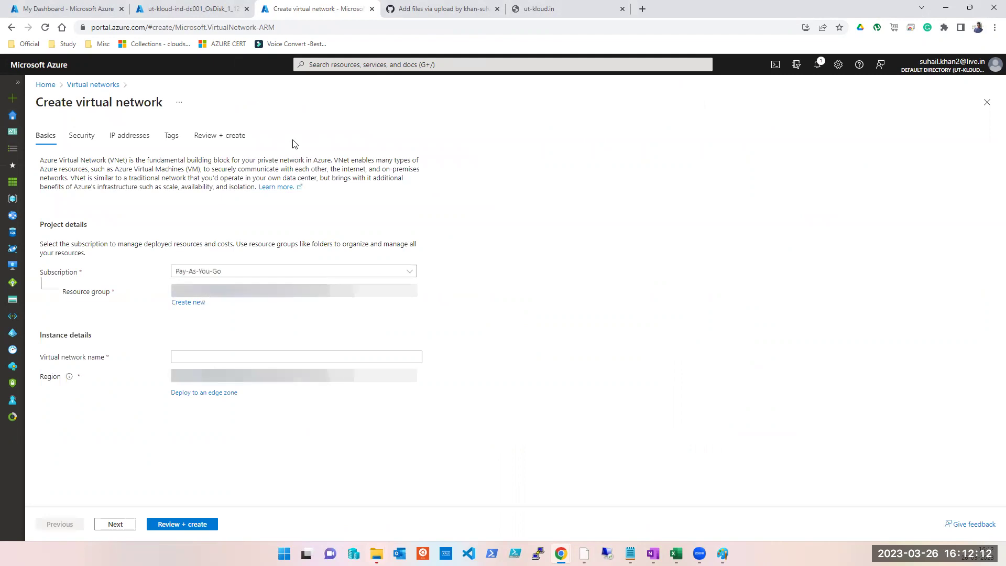
{"action": "left_click", "coordinate": [242, 273]}
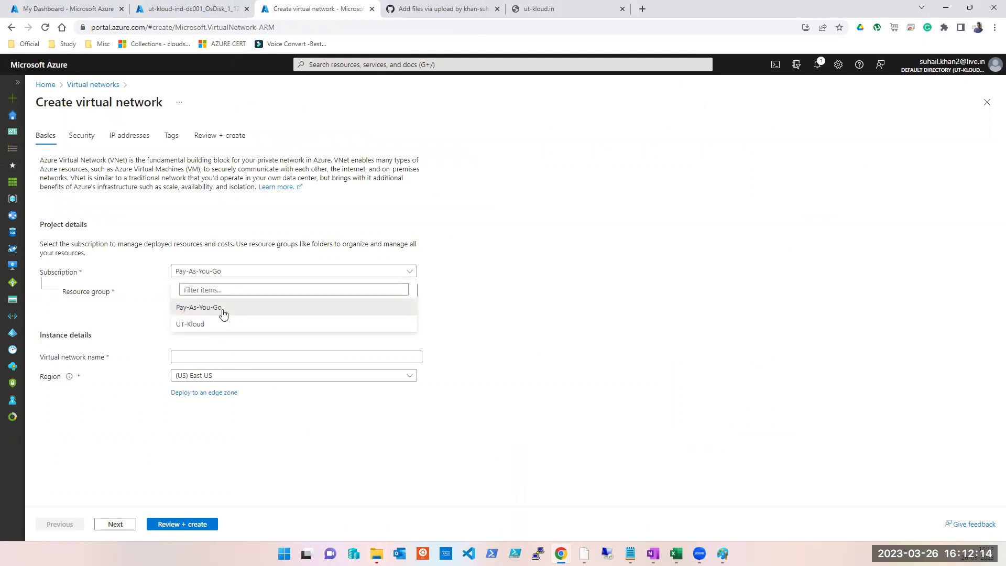
{"action": "left_click", "coordinate": [204, 325]}
{"action": "left_click", "coordinate": [231, 293]}
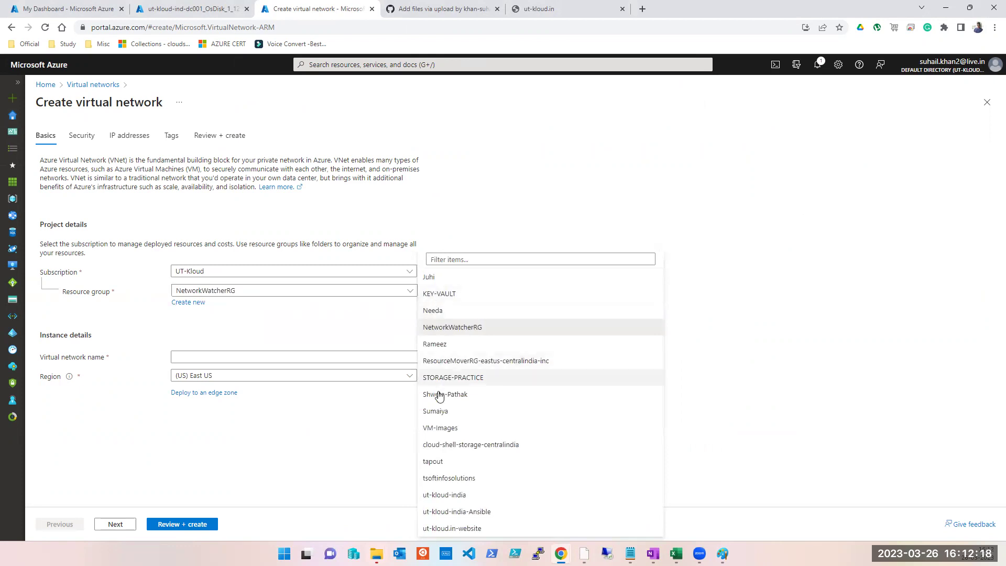
{"action": "left_click", "coordinate": [442, 414]}
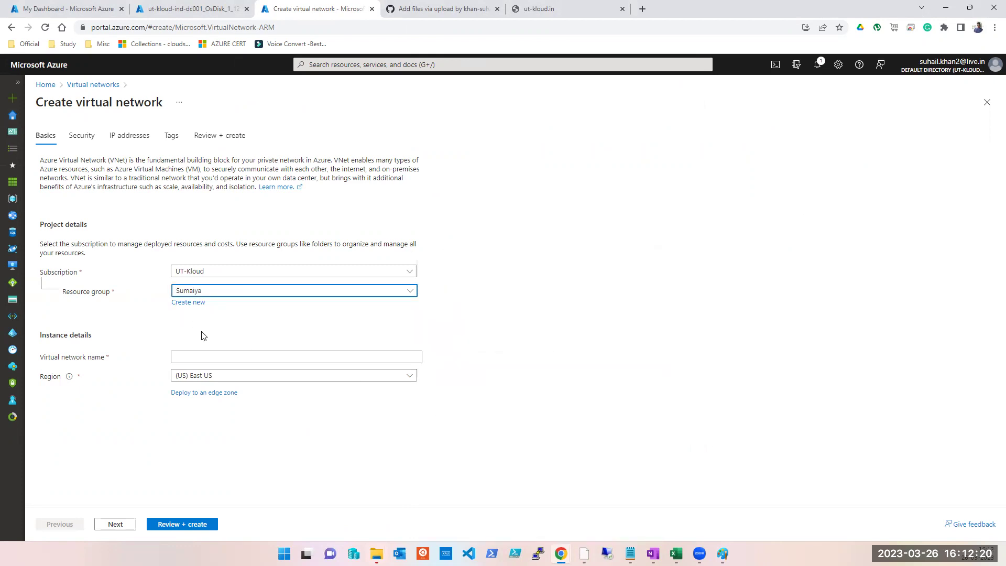
{"action": "left_click", "coordinate": [204, 356]}
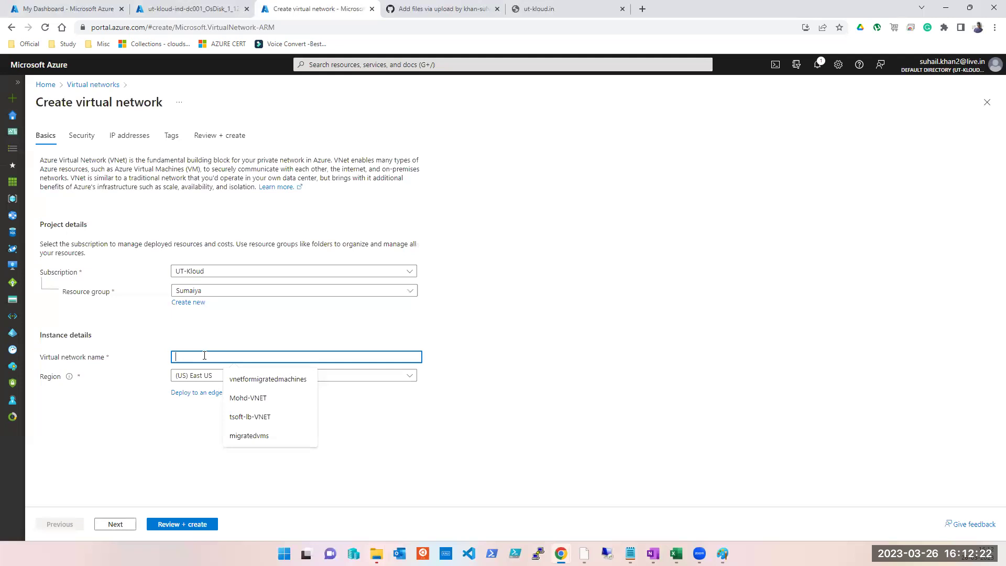
{"action": "type", "text": "UT-KLOUTESTVNET001"}
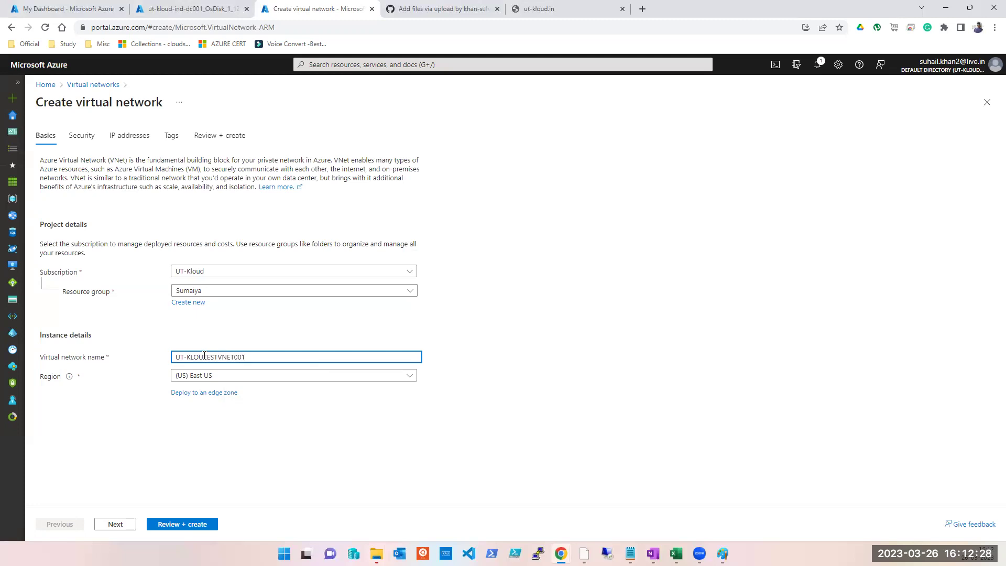
Step: Review the virtual network's configuration, check its tags page, and deploy it with no tags added
{"action": "left_click", "coordinate": [187, 529]}
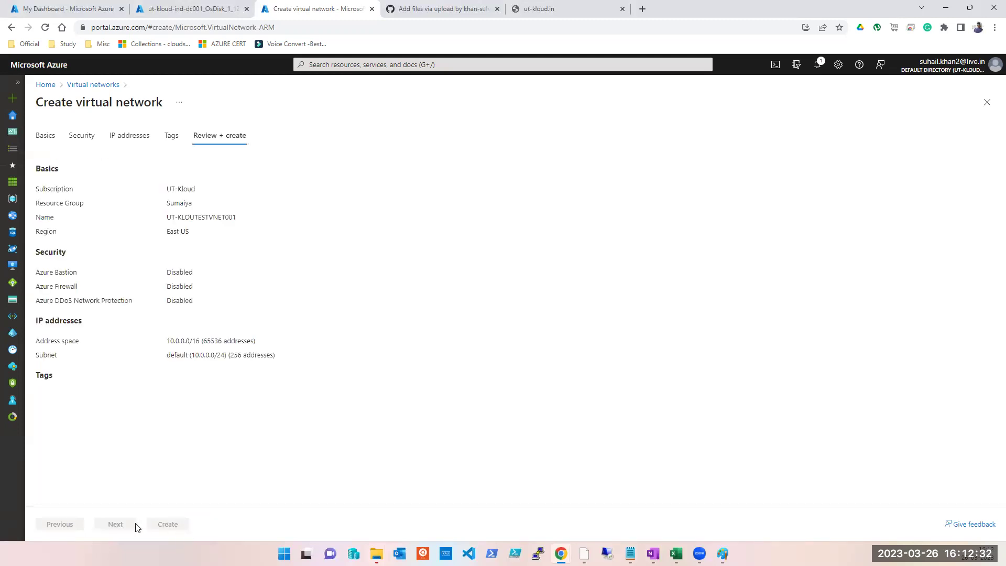
{"action": "left_click", "coordinate": [170, 137]}
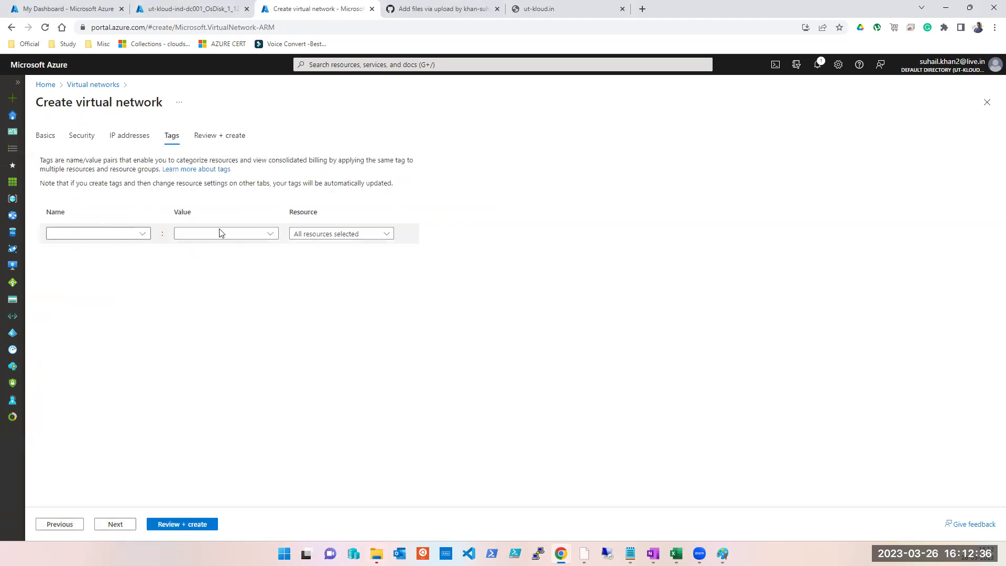
{"action": "left_click", "coordinate": [184, 527]}
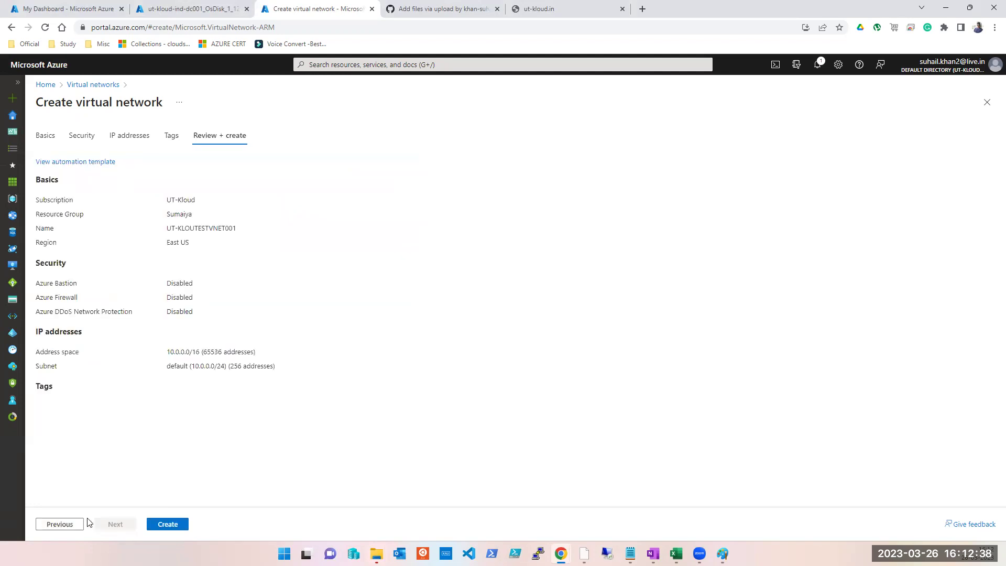
{"action": "left_click", "coordinate": [168, 525]}
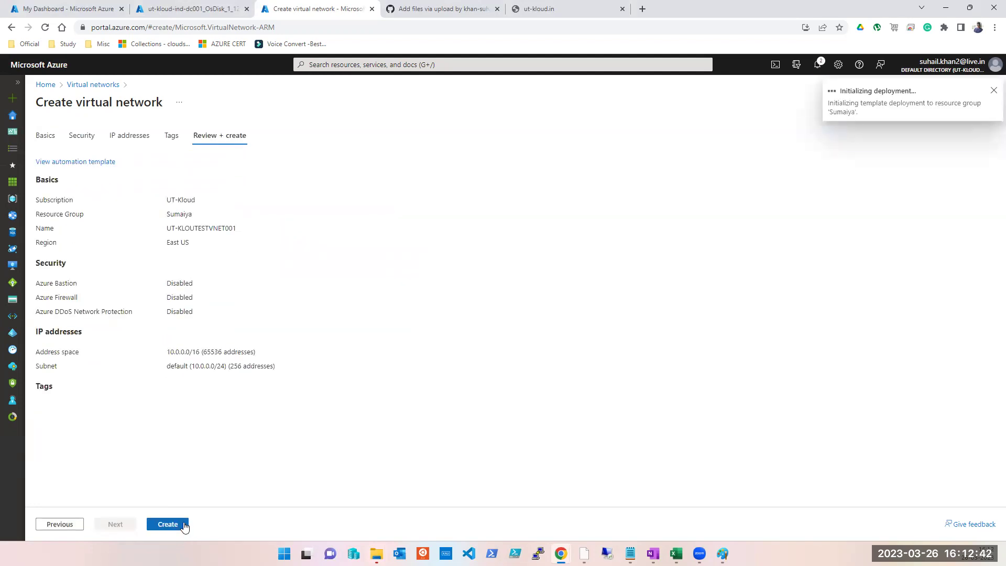
{"action": "left_click", "coordinate": [184, 523]}
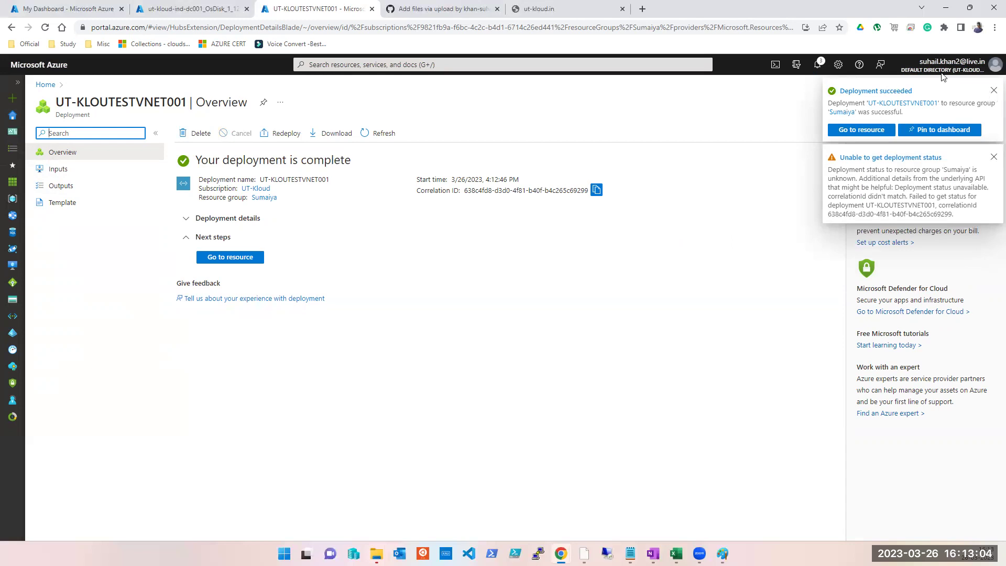
Step: Open the deployed virtual network, go back to the Virtual networks list, and refresh it to look for the new network
{"action": "left_click", "coordinate": [231, 258]}
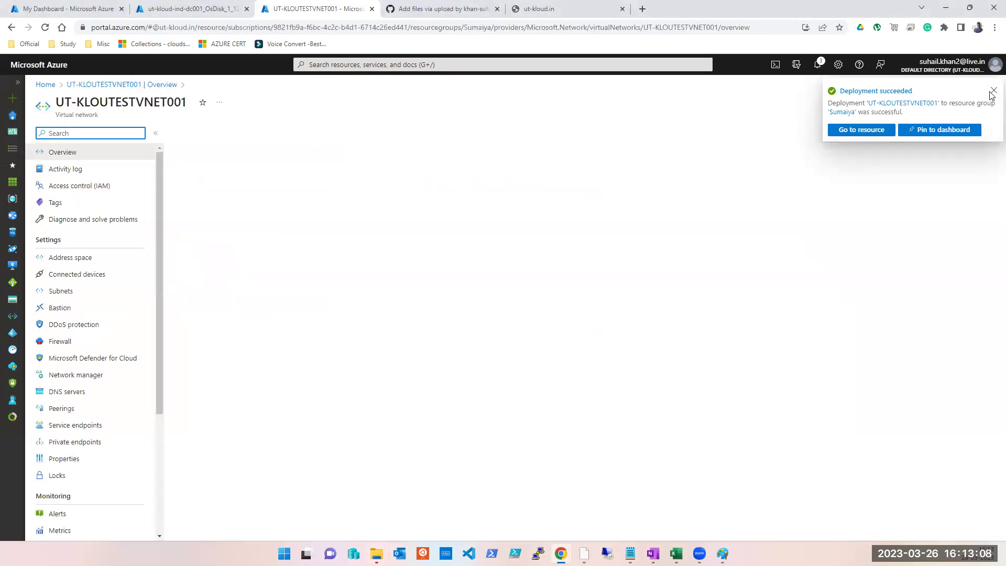
{"action": "left_click", "coordinate": [357, 64]}
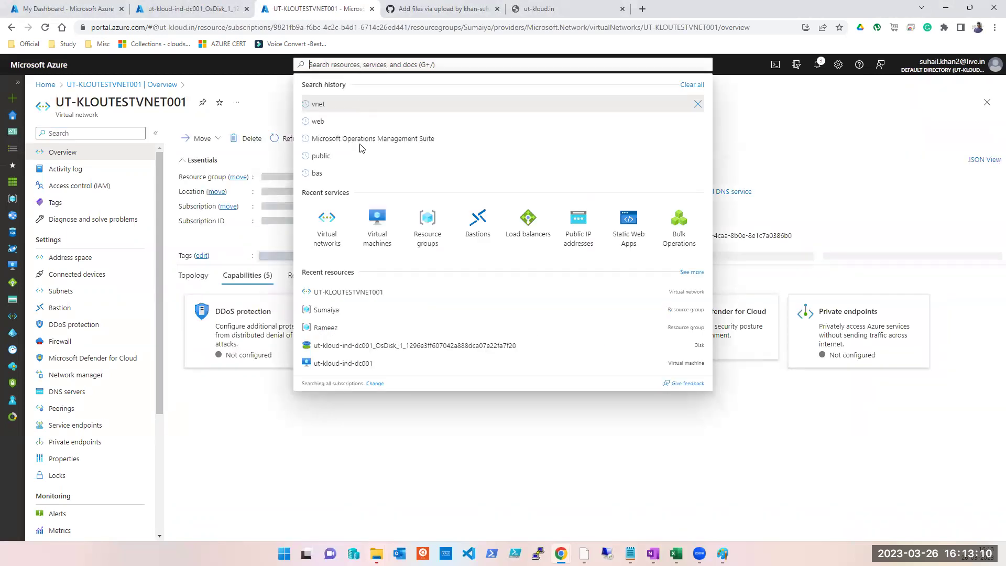
{"action": "left_click", "coordinate": [321, 240]}
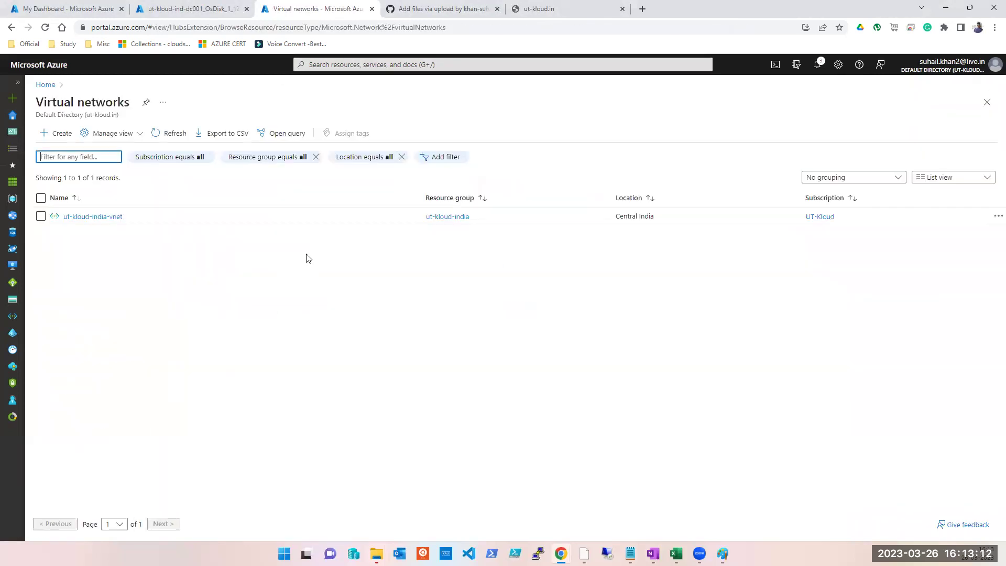
{"action": "left_click", "coordinate": [177, 134]}
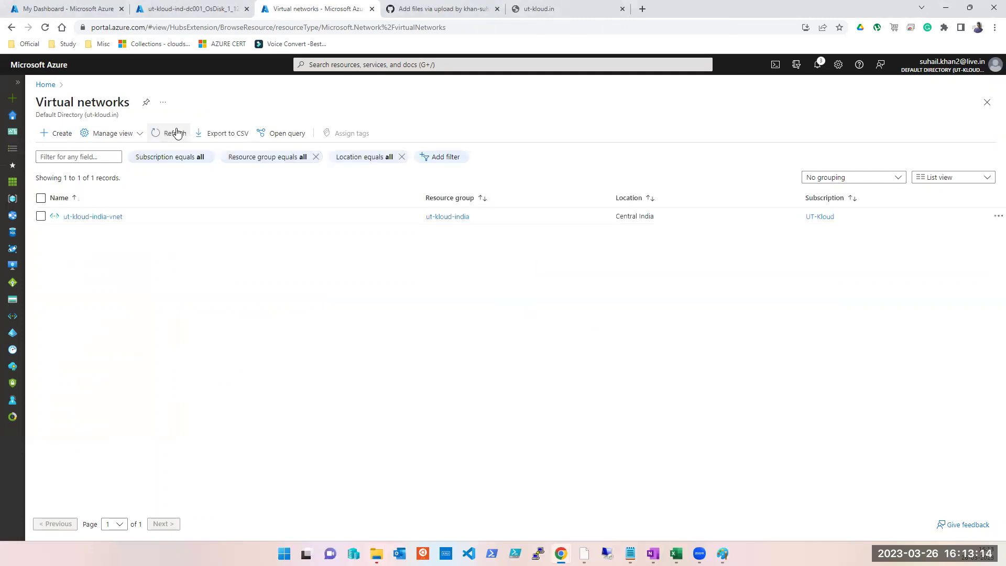
{"action": "left_click", "coordinate": [172, 137]}
{"action": "left_click", "coordinate": [172, 135]}
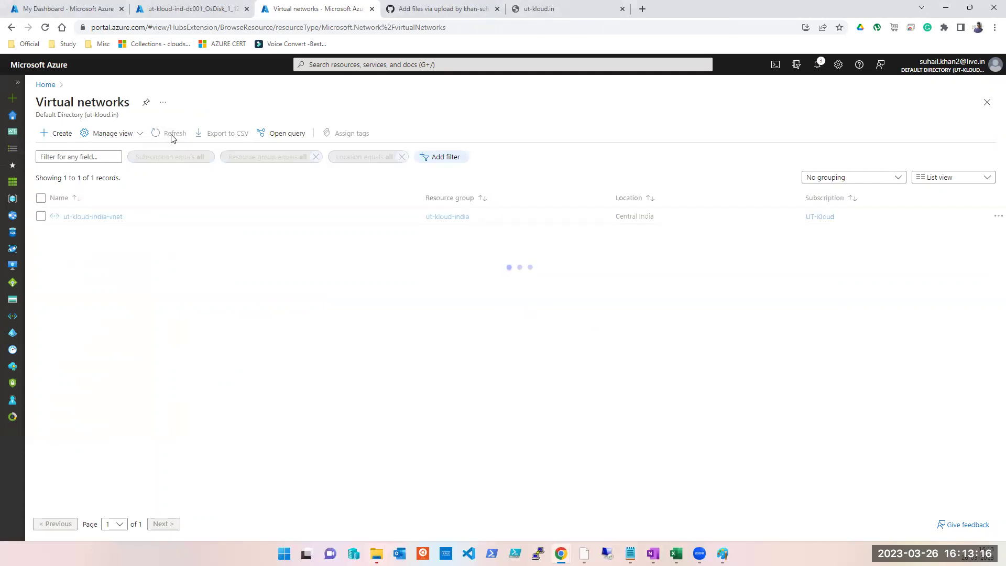
Step: Open UT-KLOUTESTVNET001 from its deployment notification and add a subnet named SUBNET1 with the address range 10.0.1.0/24
{"action": "left_click", "coordinate": [818, 65]}
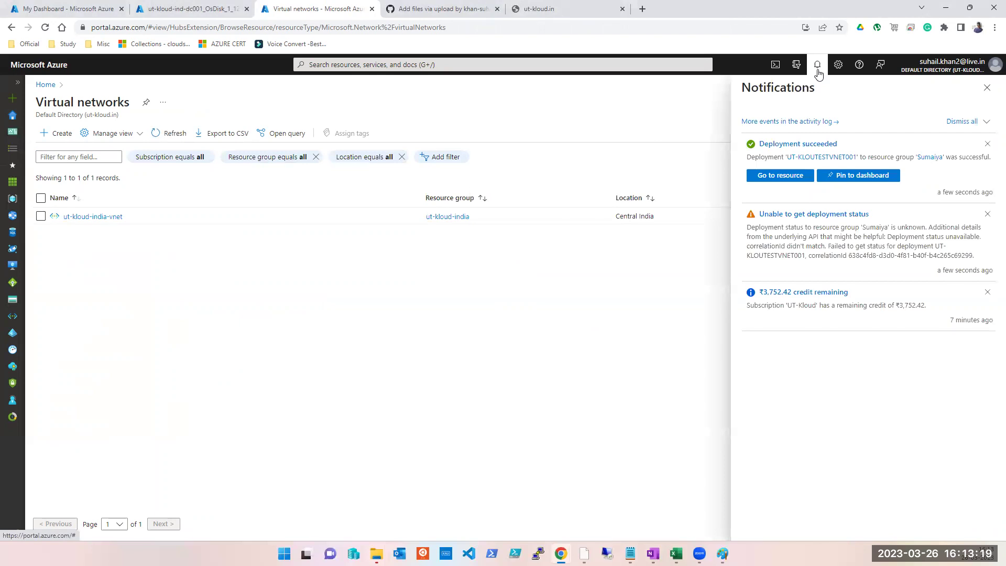
{"action": "left_click", "coordinate": [781, 176]}
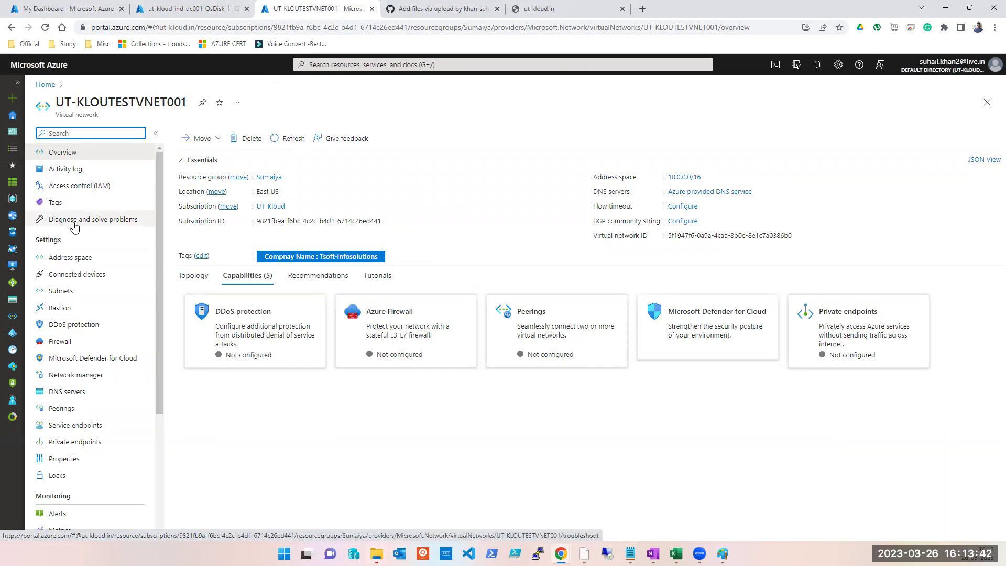
{"action": "left_click", "coordinate": [61, 292]}
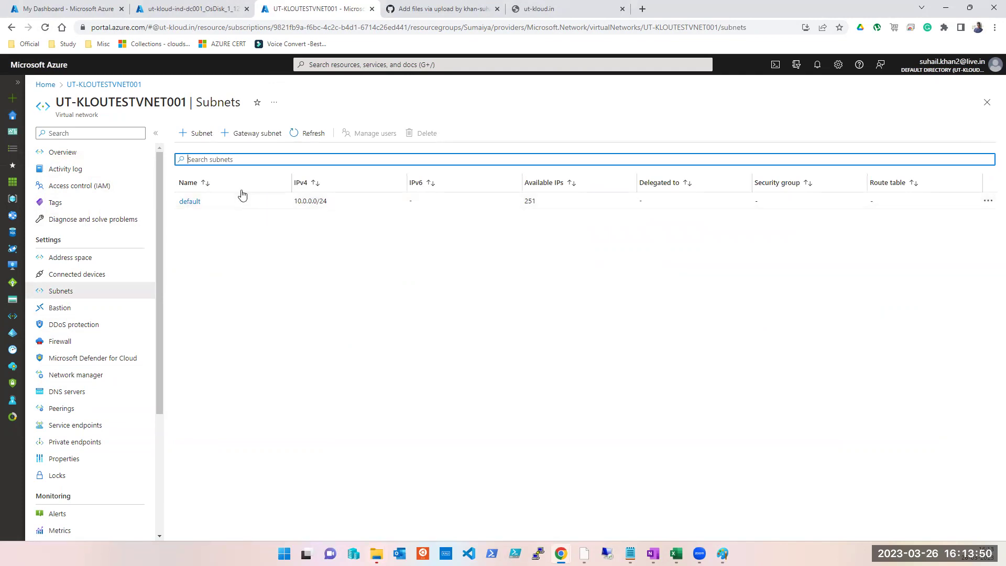
{"action": "left_click", "coordinate": [198, 138]}
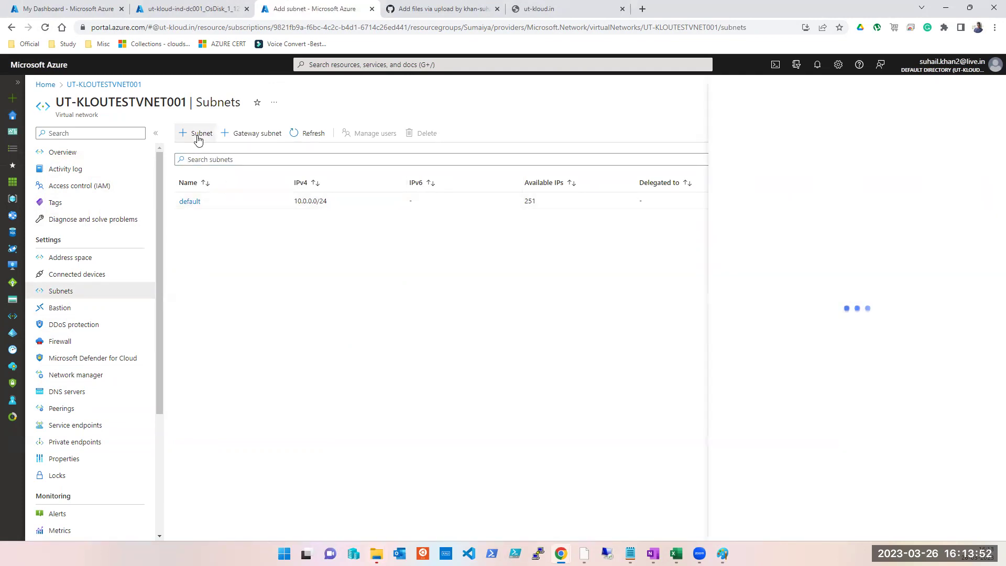
{"action": "type", "text": "SUBNET1"}
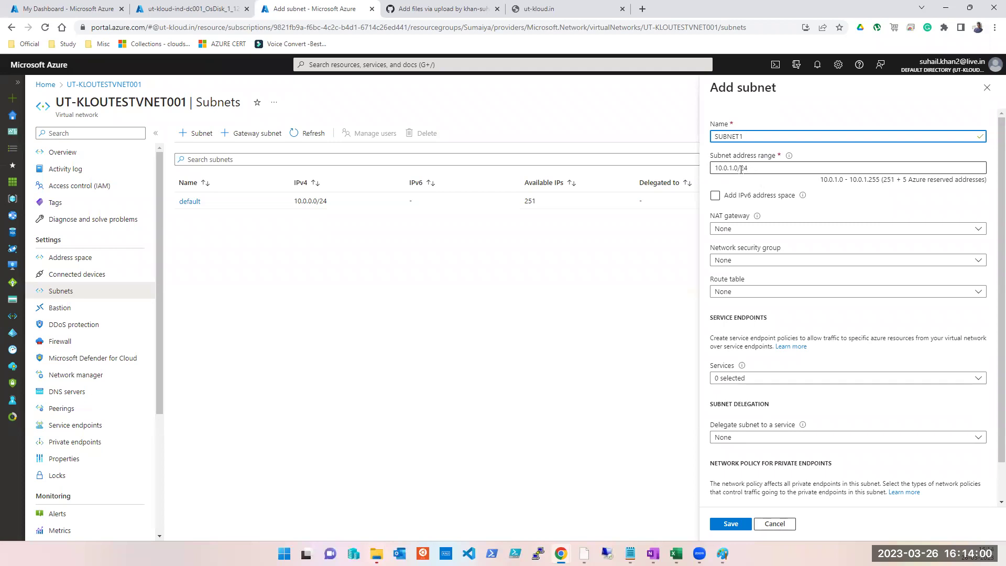
{"action": "left_click", "coordinate": [737, 523]}
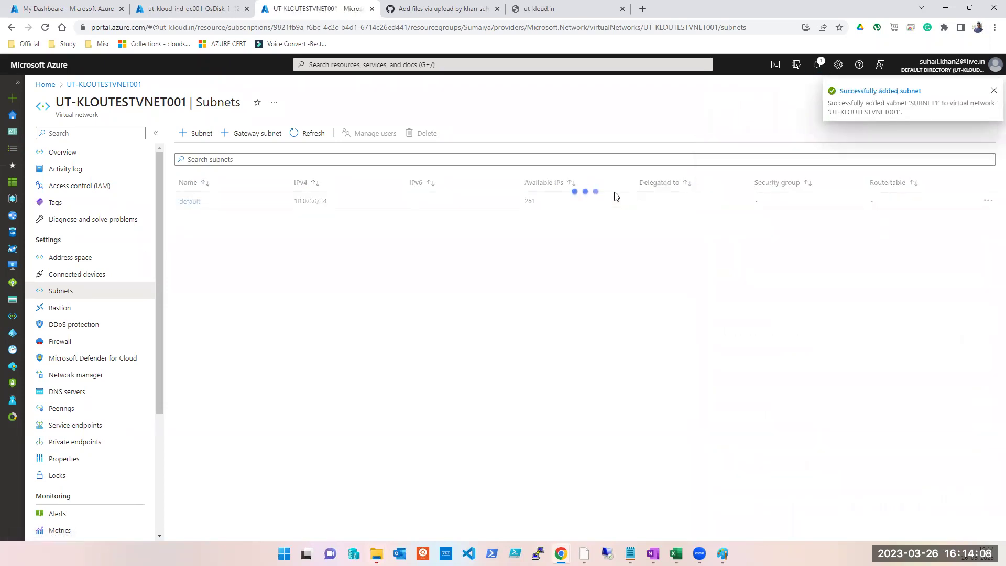
Step: Add a second subnet named SUBNET2 with the address range 10.0.2.0/24 to the virtual network
{"action": "left_click", "coordinate": [185, 137]}
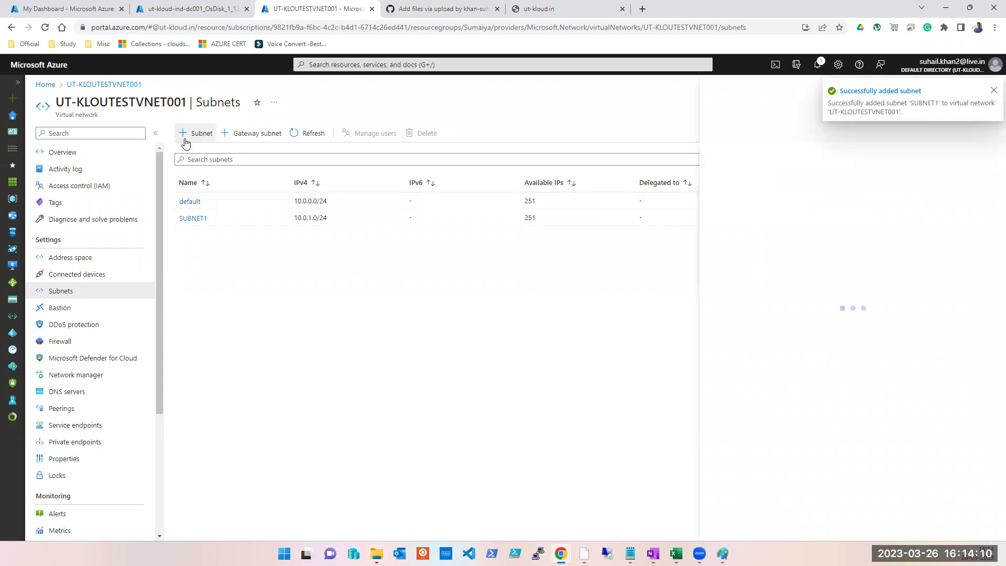
{"action": "left_click", "coordinate": [754, 138]}
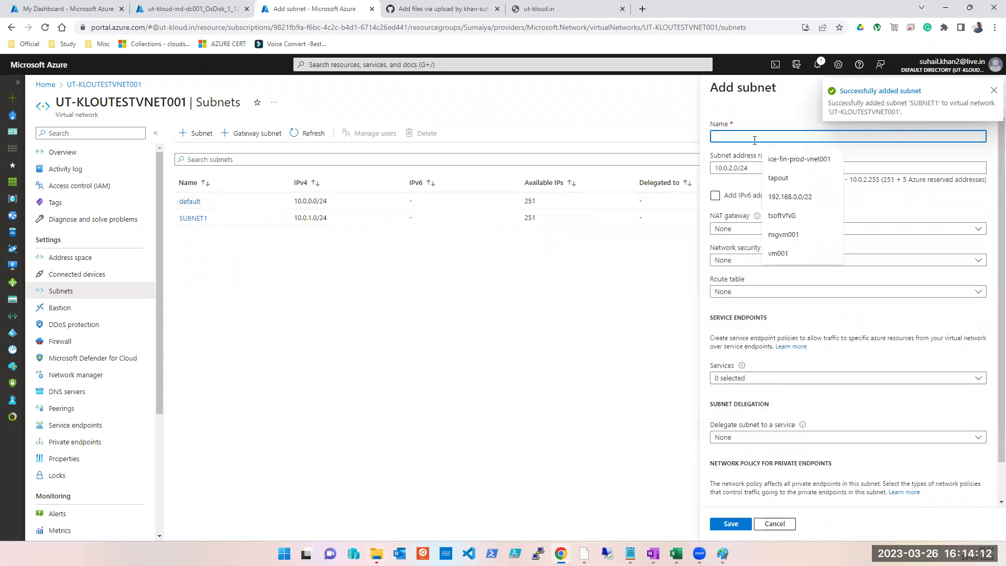
{"action": "type", "text": "SUBNET2"}
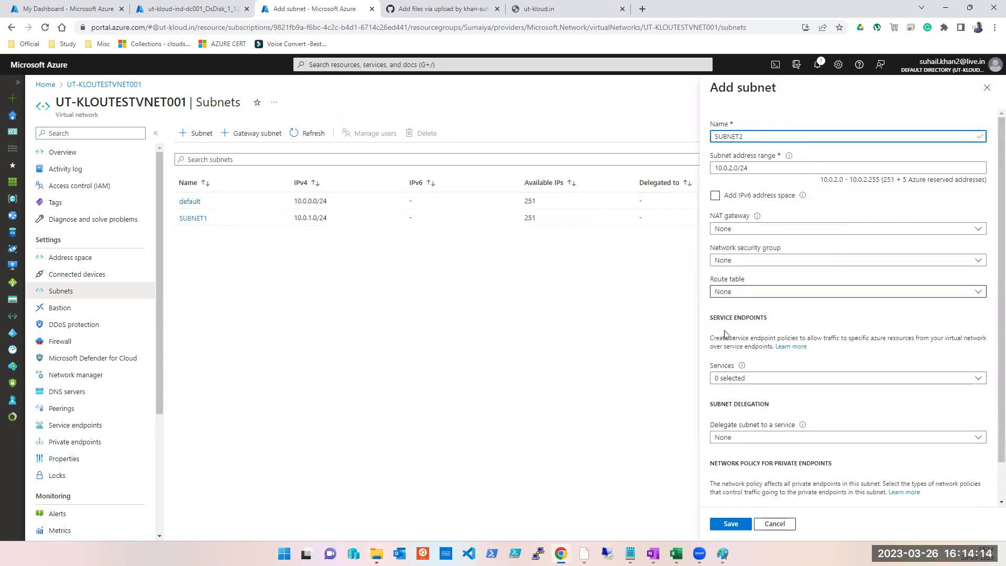
{"action": "left_click", "coordinate": [739, 524]}
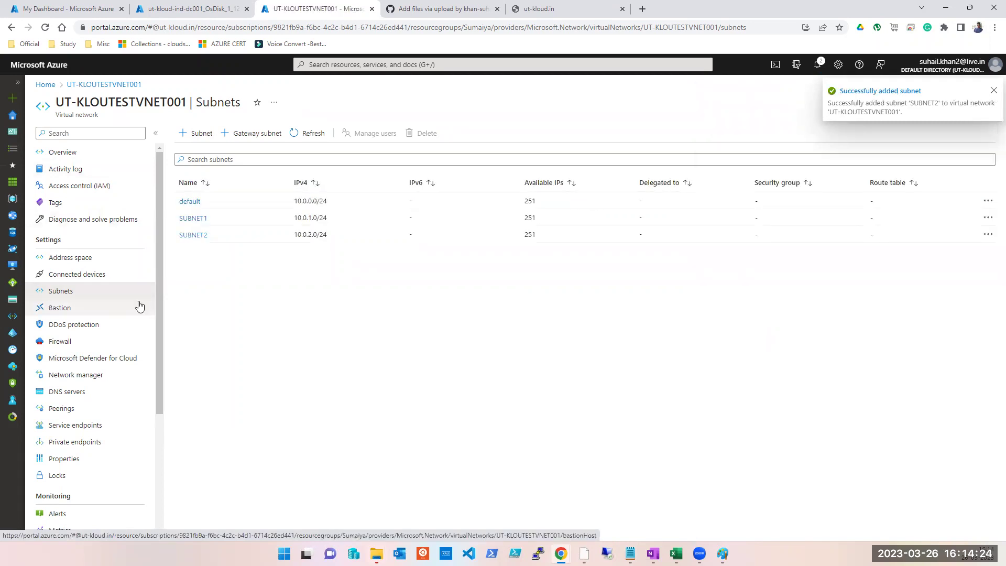
Step: View the virtual network's overview, and return to the Virtual networks list to check its entries
{"action": "left_click", "coordinate": [51, 152]}
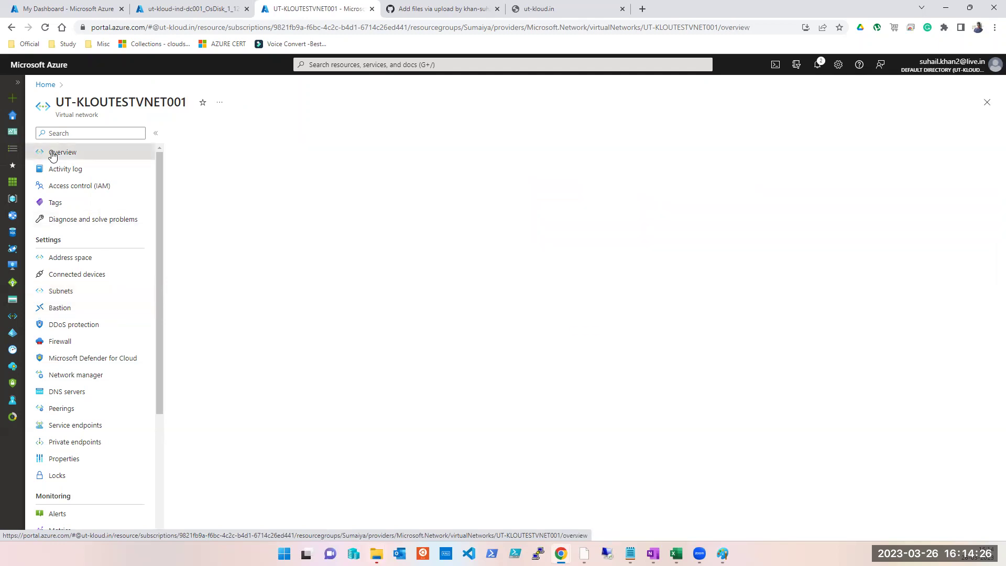
{"action": "left_click", "coordinate": [397, 65]}
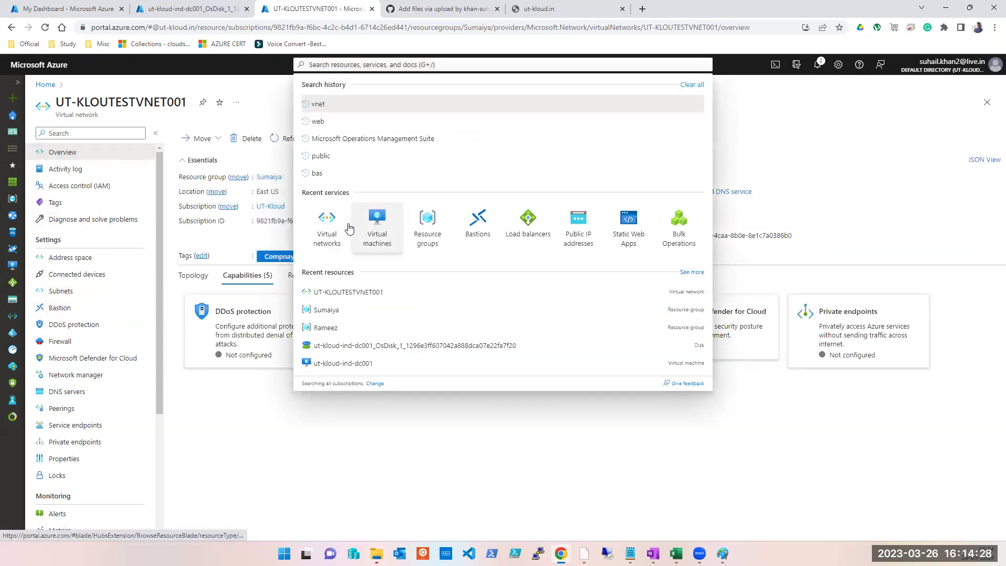
{"action": "left_click", "coordinate": [341, 222]}
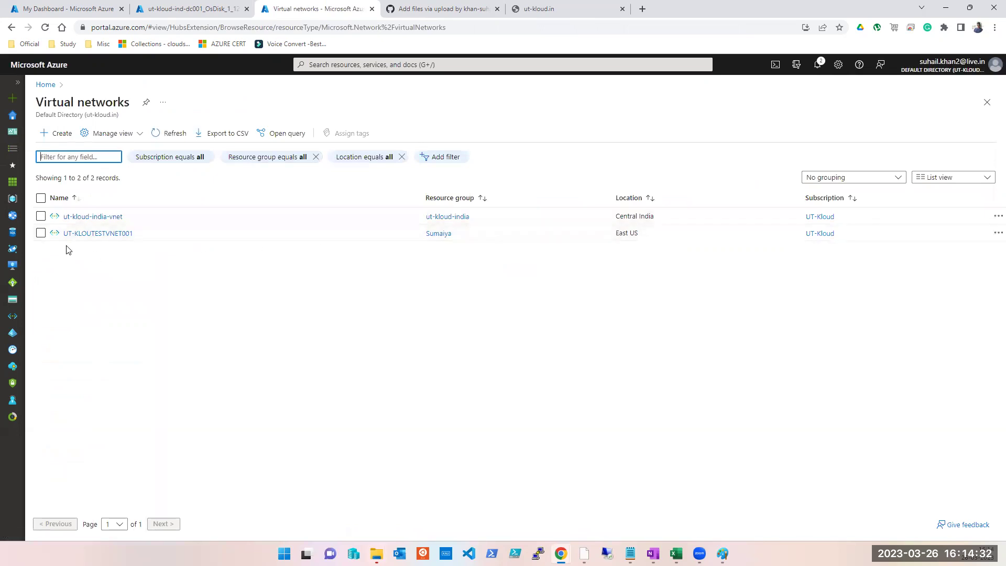
{"action": "left_click", "coordinate": [46, 7]}
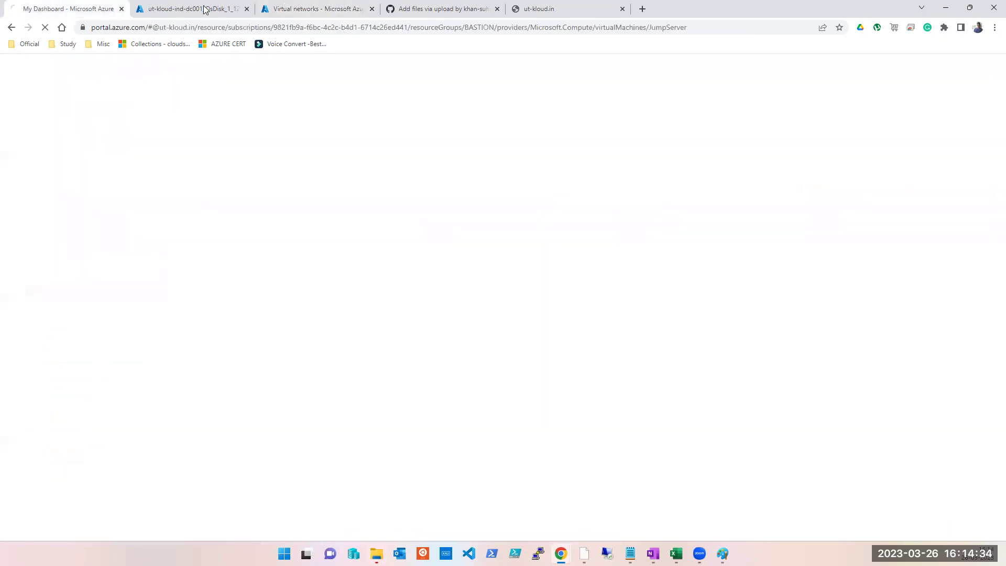
{"action": "left_click", "coordinate": [205, 9]}
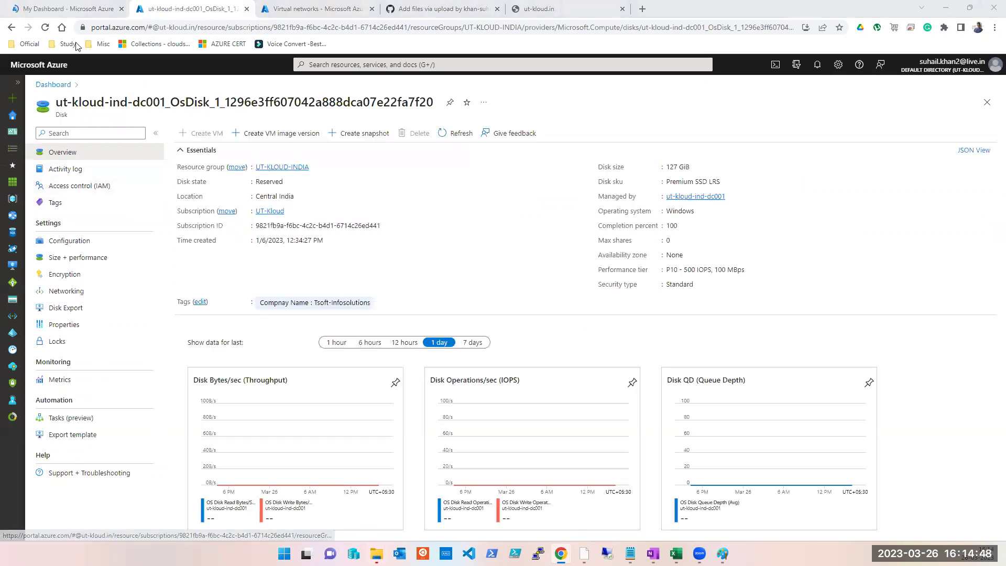
{"action": "left_click", "coordinate": [64, 9]}
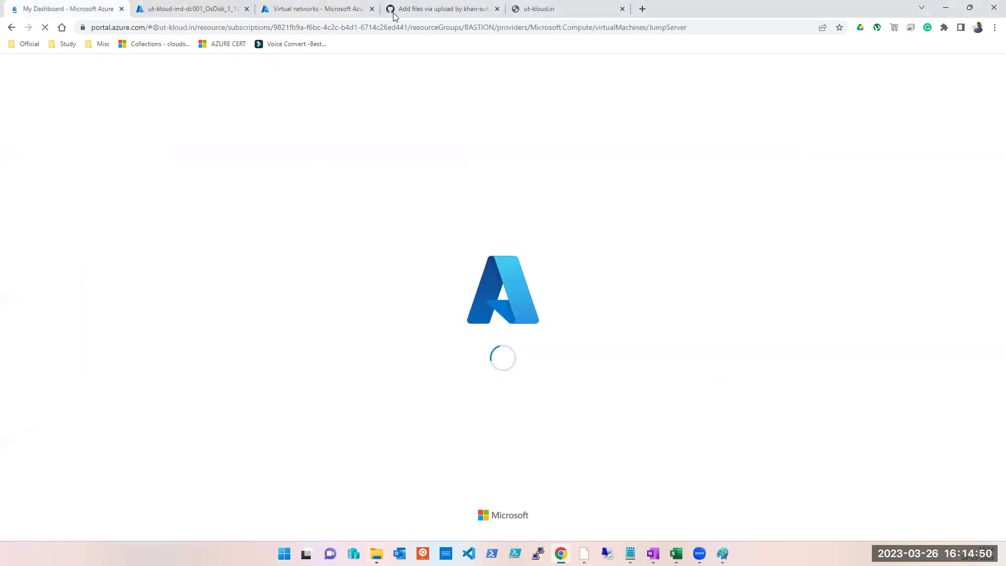
{"action": "left_click", "coordinate": [315, 7]}
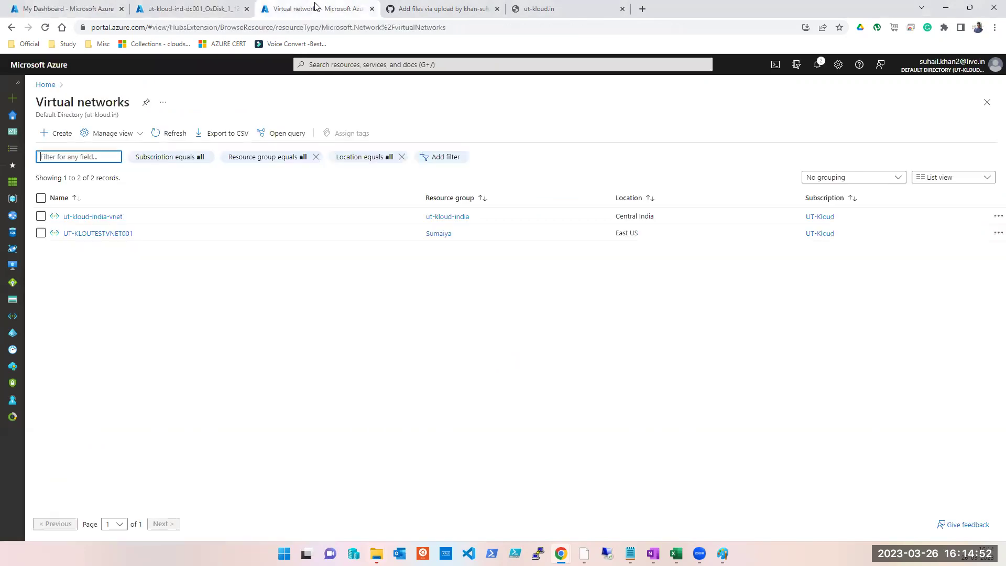
{"action": "key", "text": "alt+Tab"}
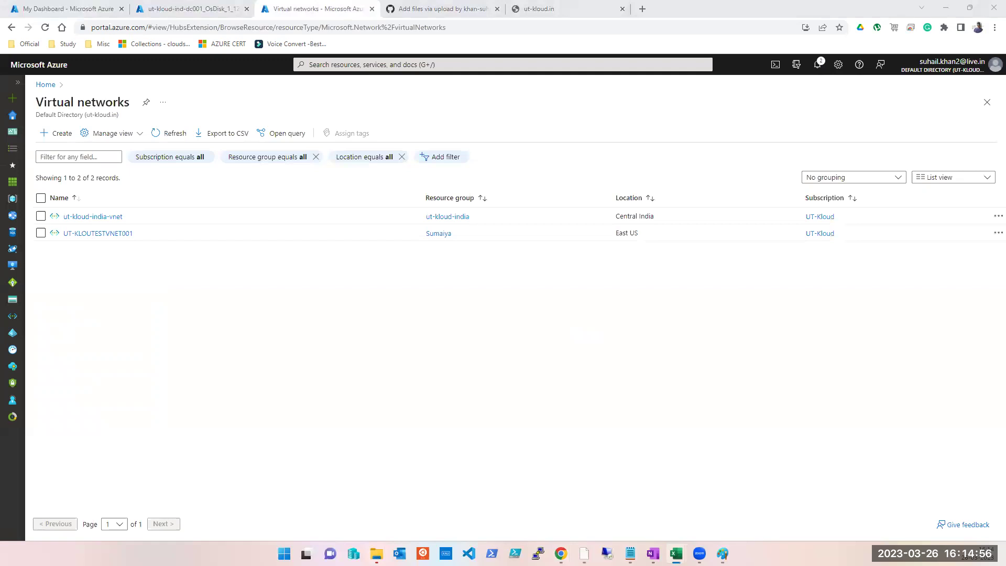